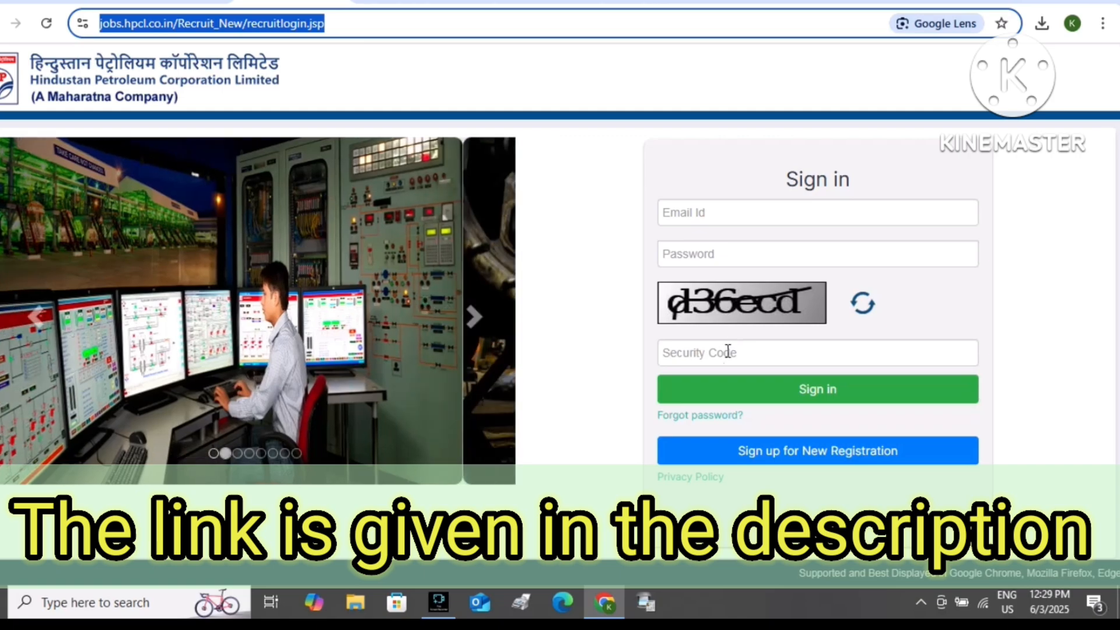
Step: Open the new registration form and enter and confirm the applicant's first, middle and last names
left_click(846, 454)
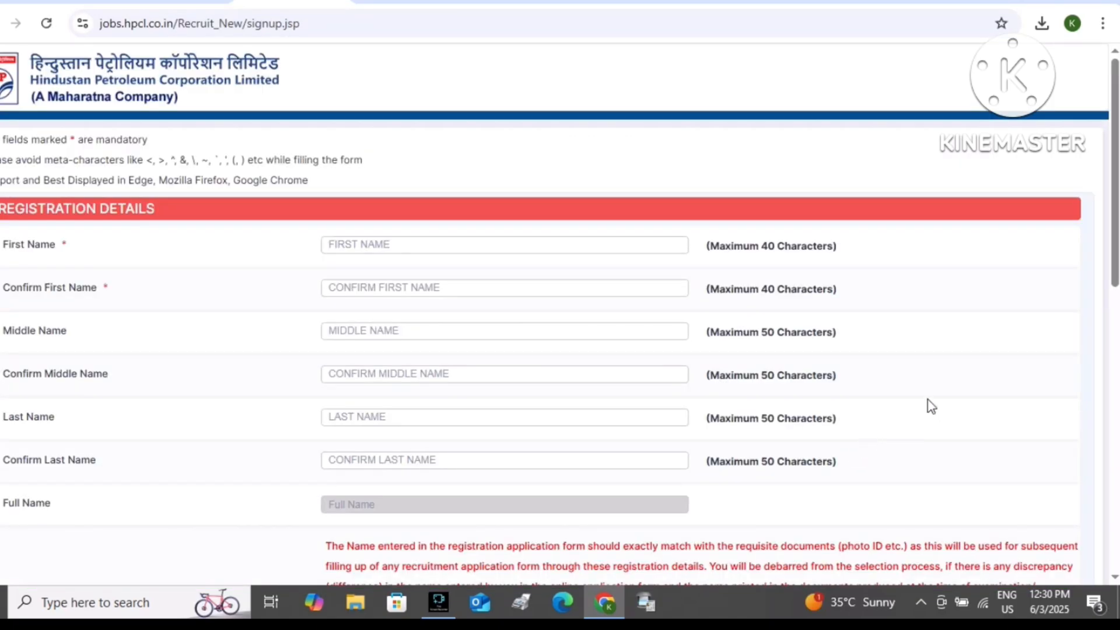
left_click(69, 246)
left_click(408, 241)
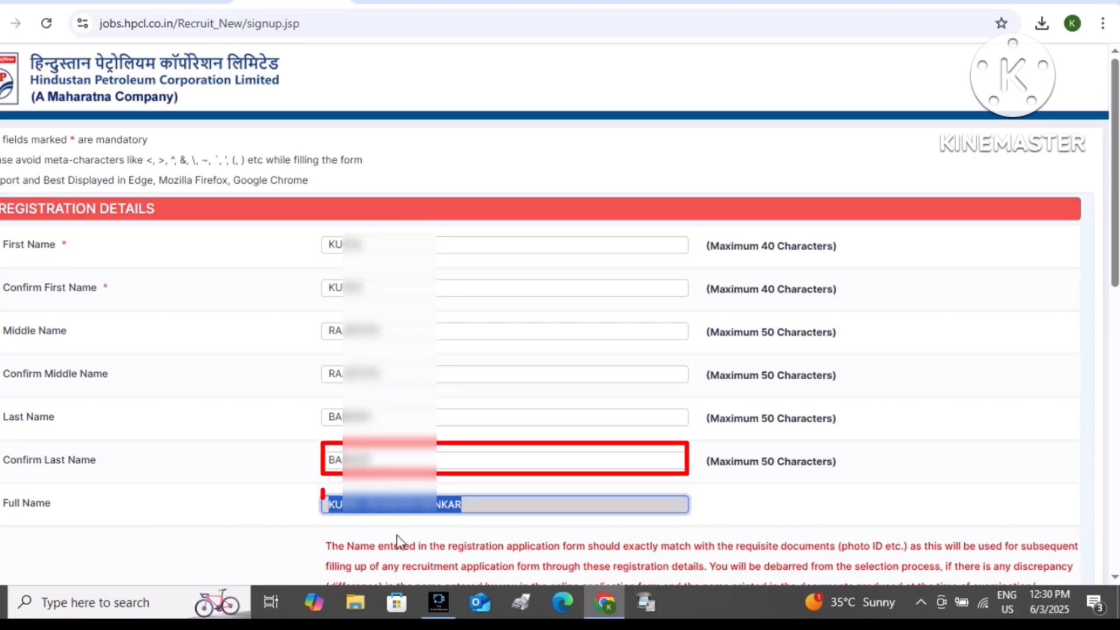
left_click(715, 518)
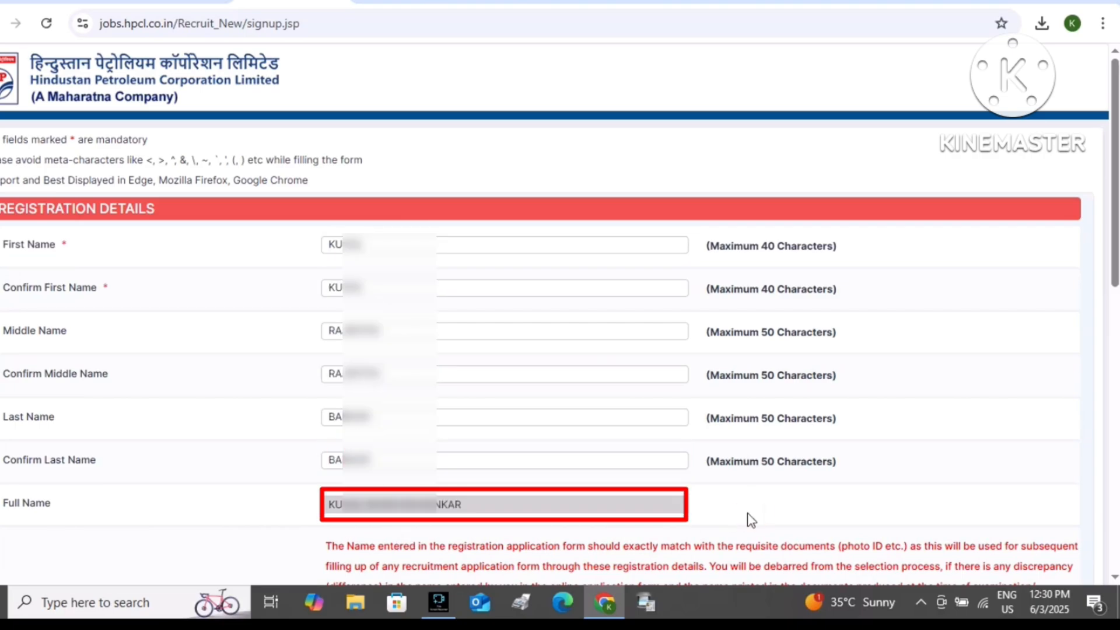
Step: Enter and confirm the applicant's mobile number and email ID in the registration form
scroll(400, 489, "down", 4)
scroll(359, 407, "down", 3)
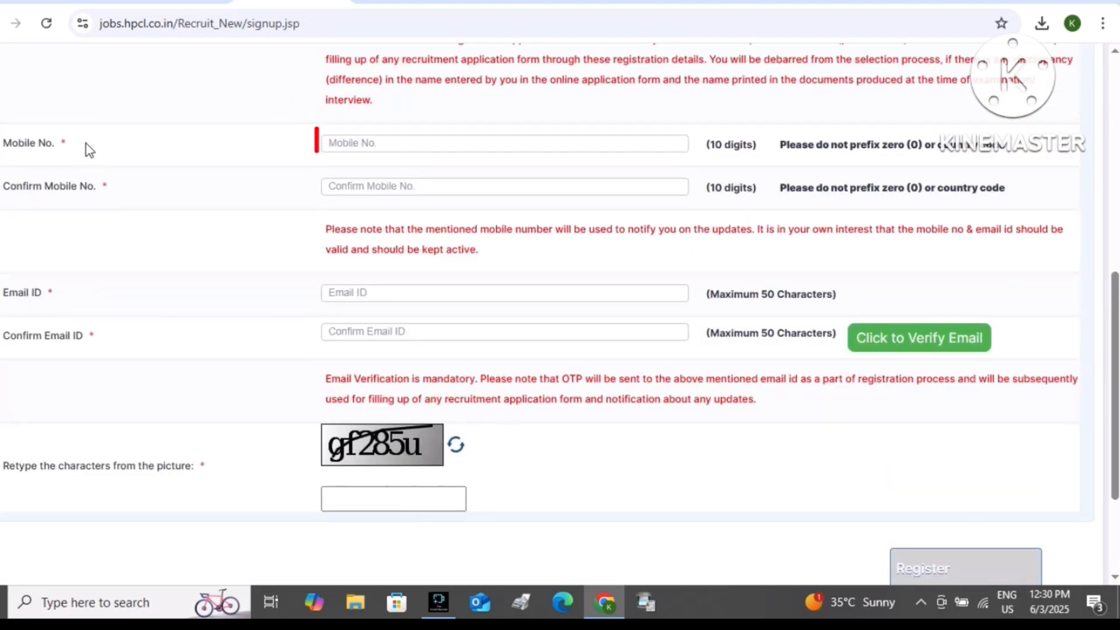
left_click_drag(86, 145, 19, 152)
left_click(397, 140)
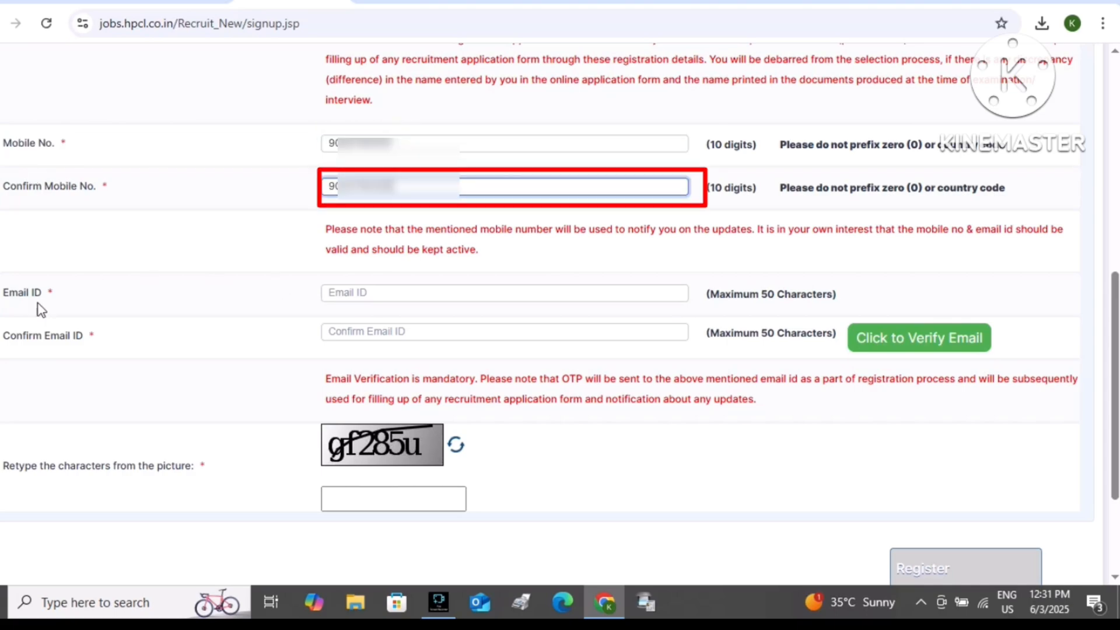
left_click_drag(58, 305, 8, 297)
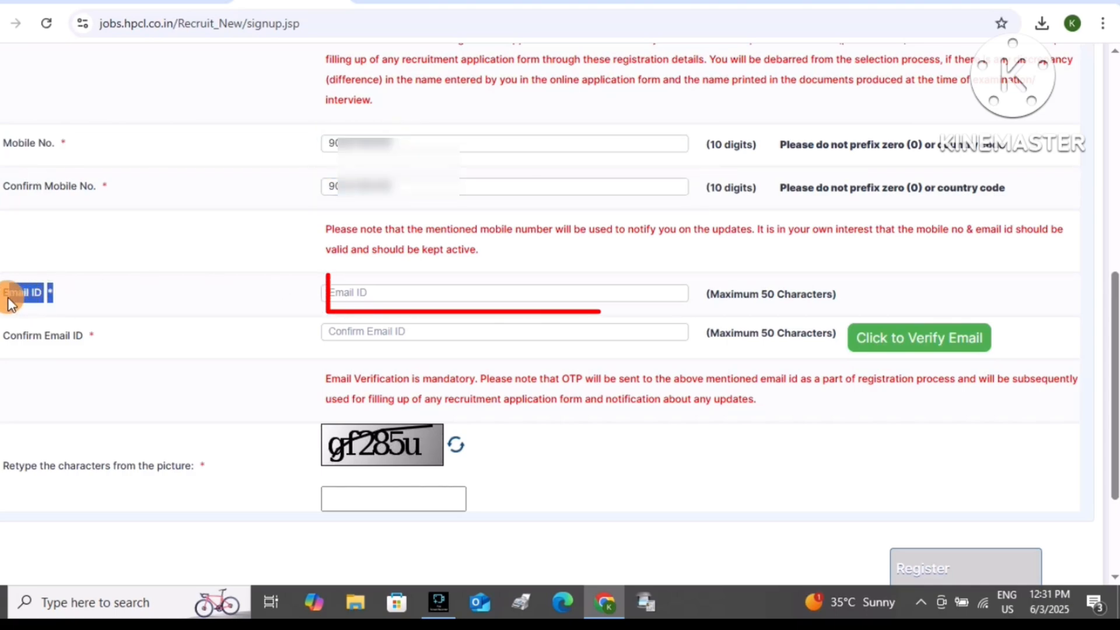
left_click(432, 292)
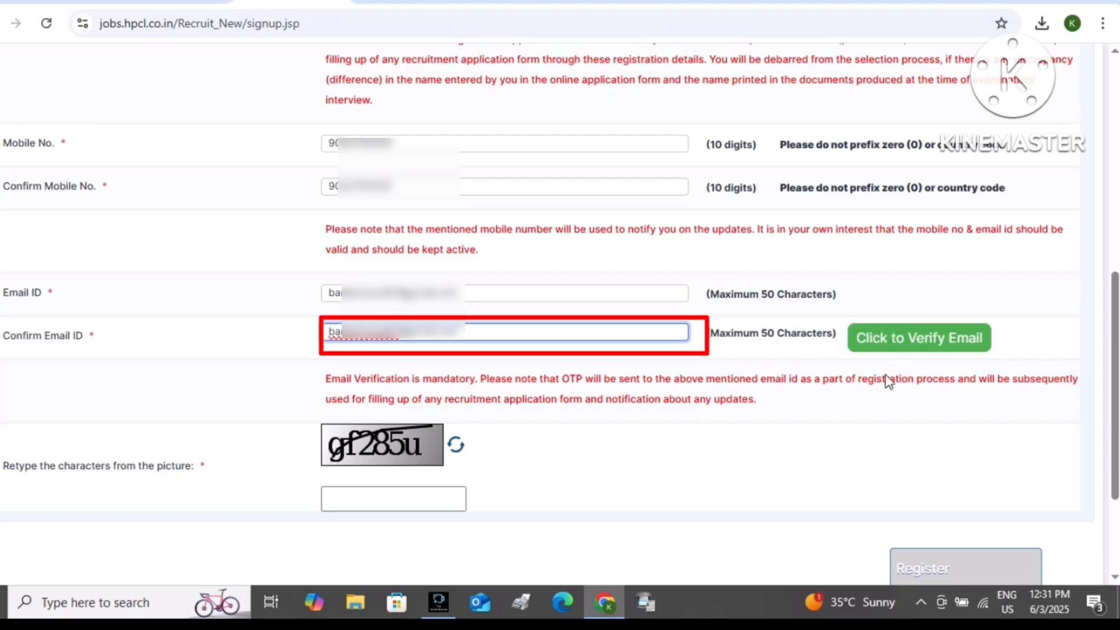
Step: Request email verification and enter the OTP sent to the email ID
left_click(927, 354)
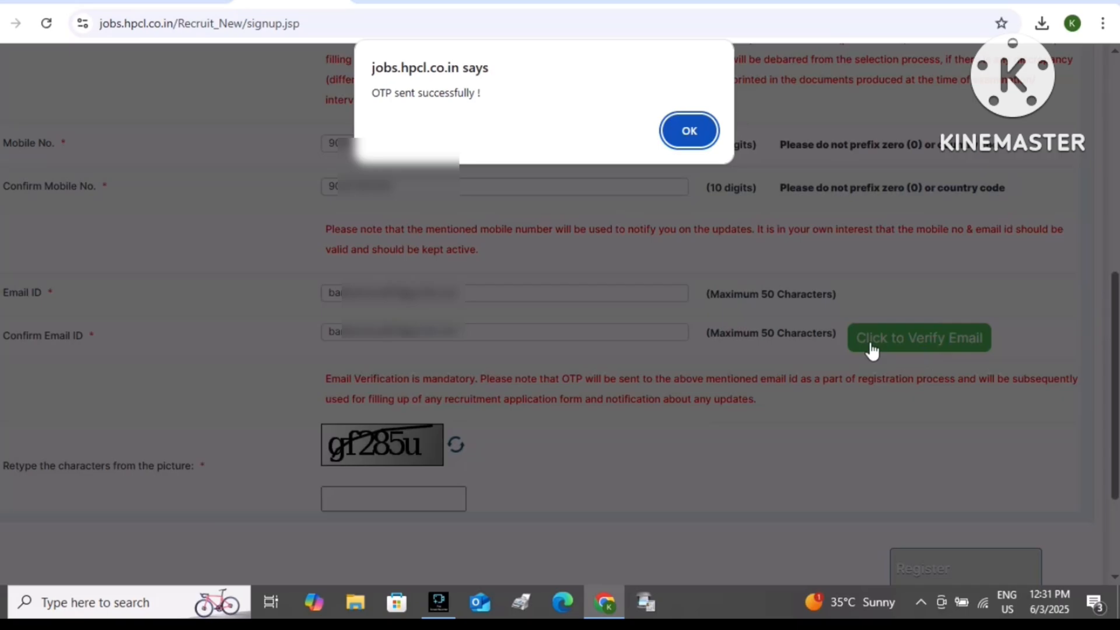
left_click(706, 144)
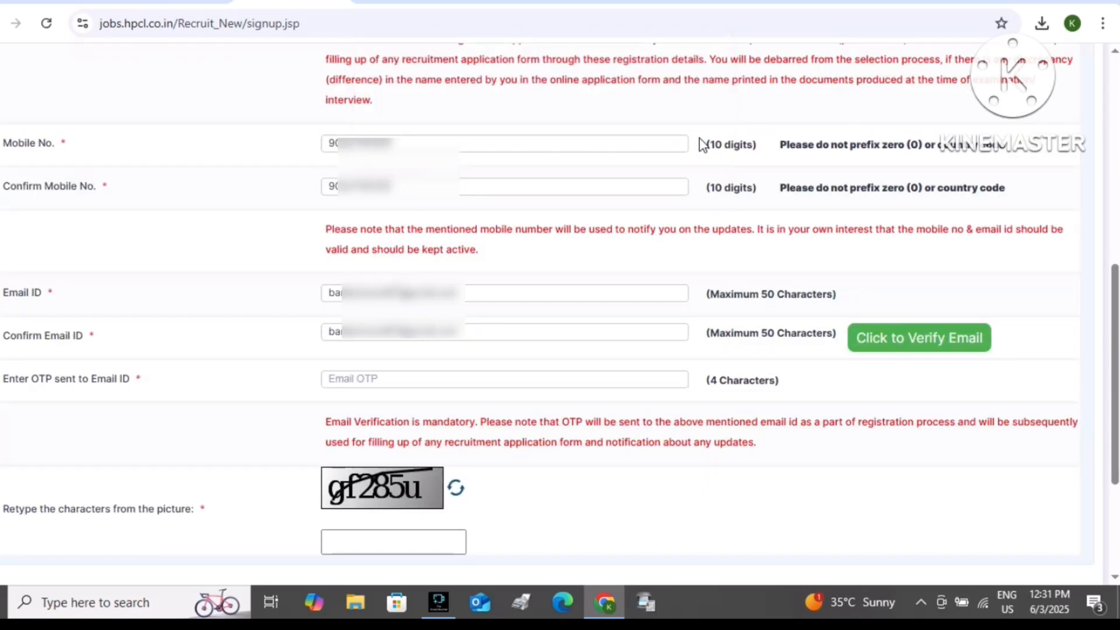
left_click(357, 379)
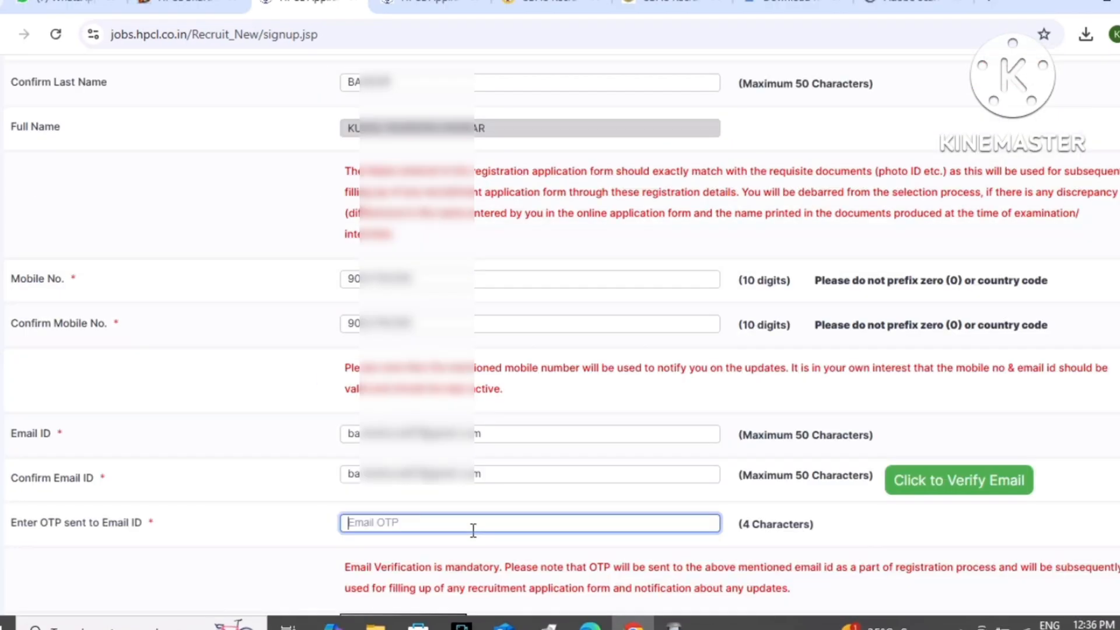
Step: Retype the captcha characters from the picture, then submit the registration and confirm that the data is correct
scroll(545, 555, "down", 5)
left_click(415, 356)
type("2ck")
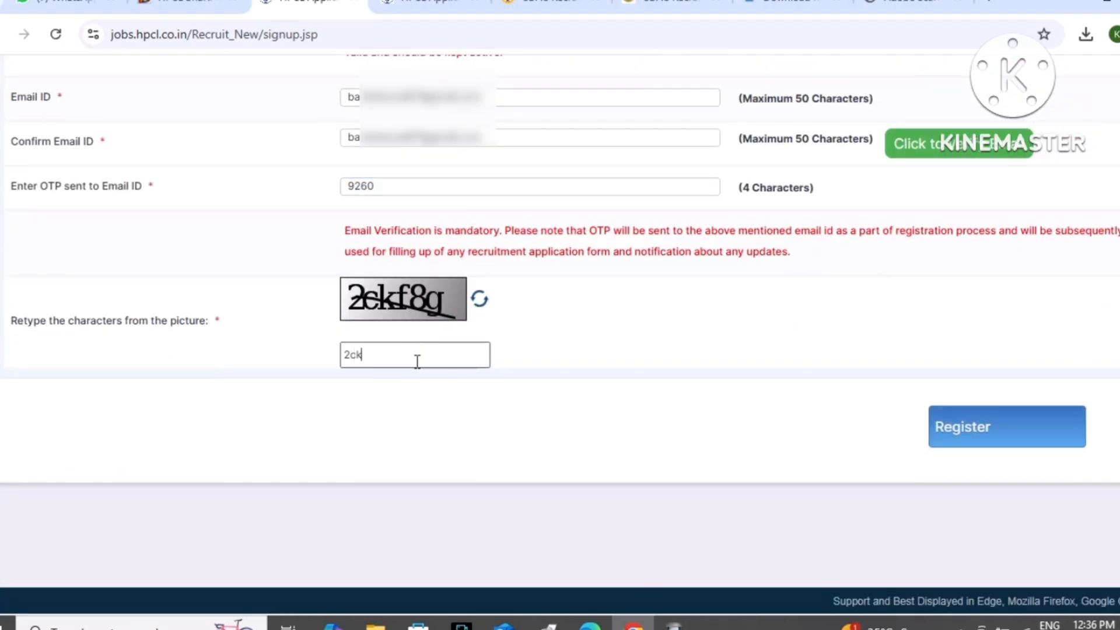
type("f8g")
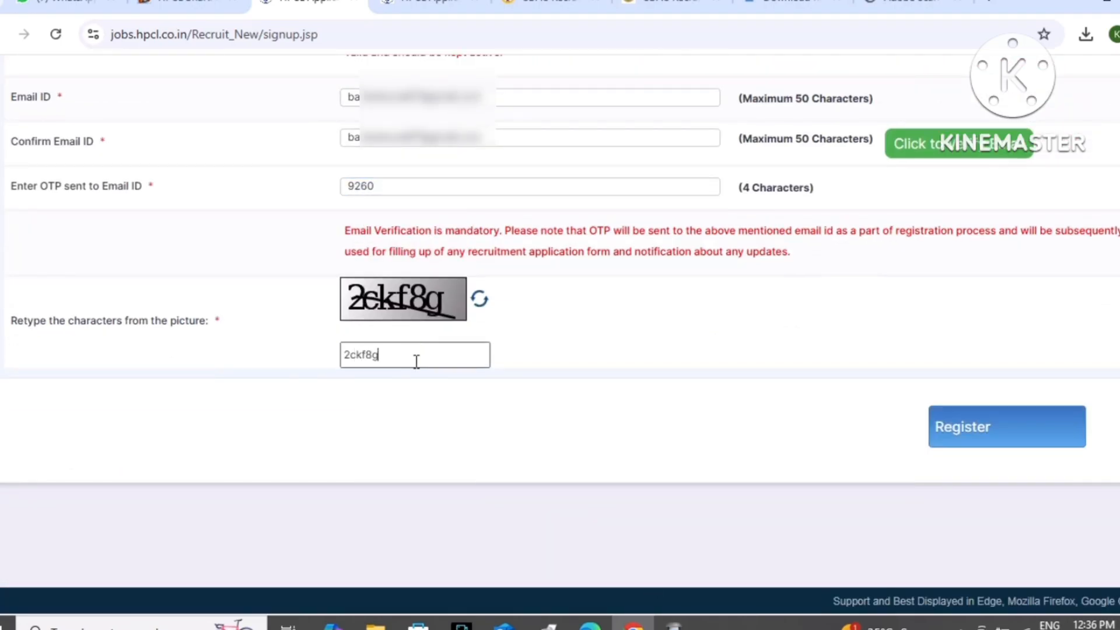
left_click(997, 438)
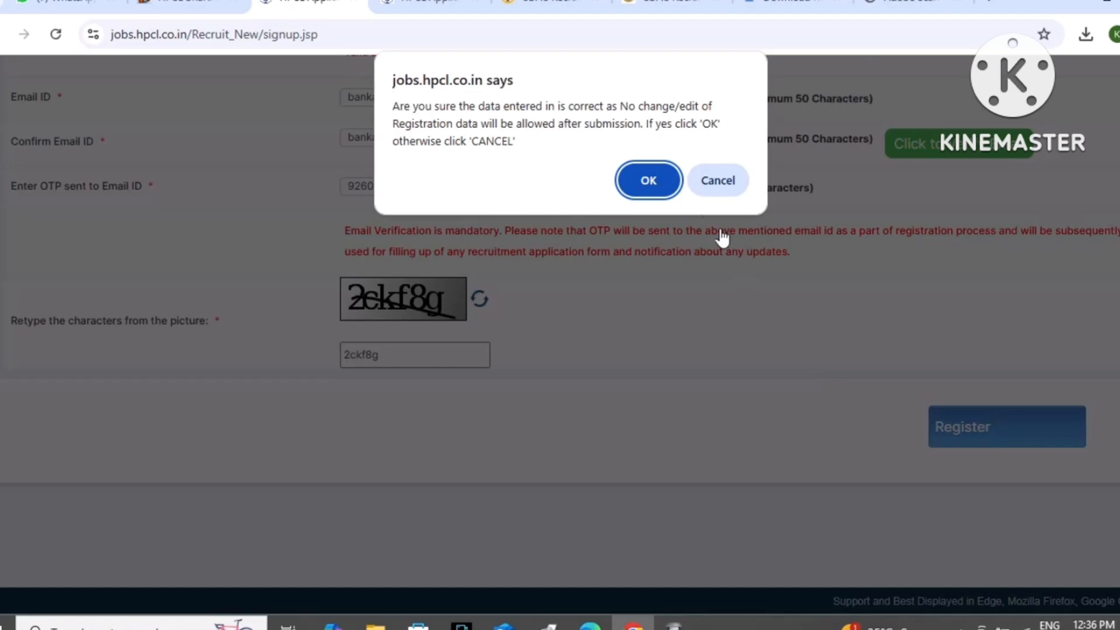
left_click(671, 177)
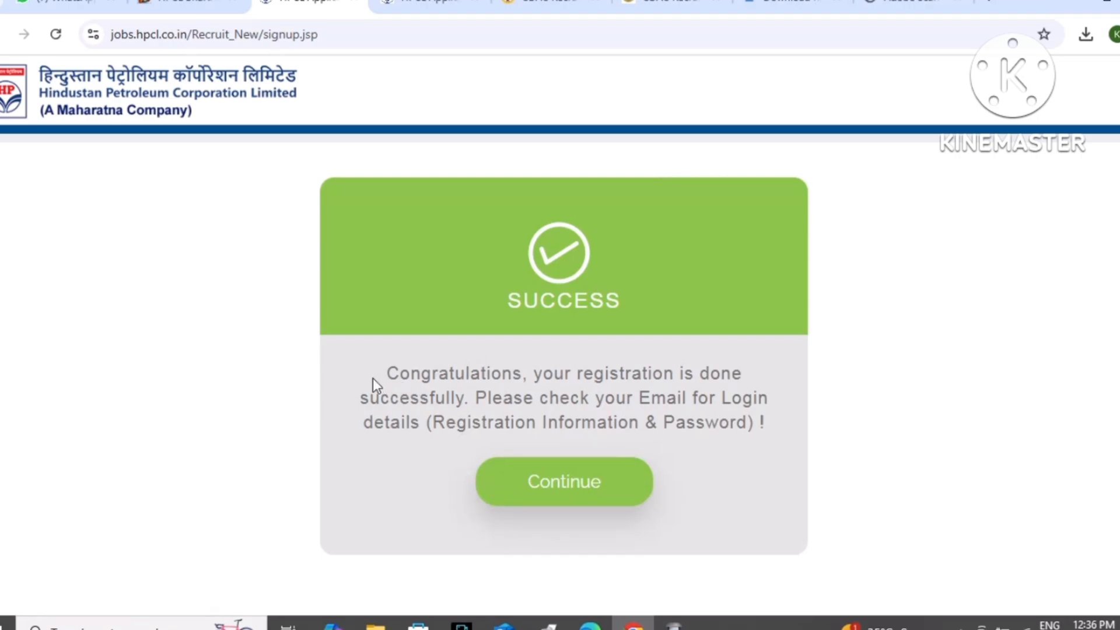
Step: Continue from the registration success page to the login page and sign in with the registered email, password and security code
left_click_drag(380, 377, 771, 432)
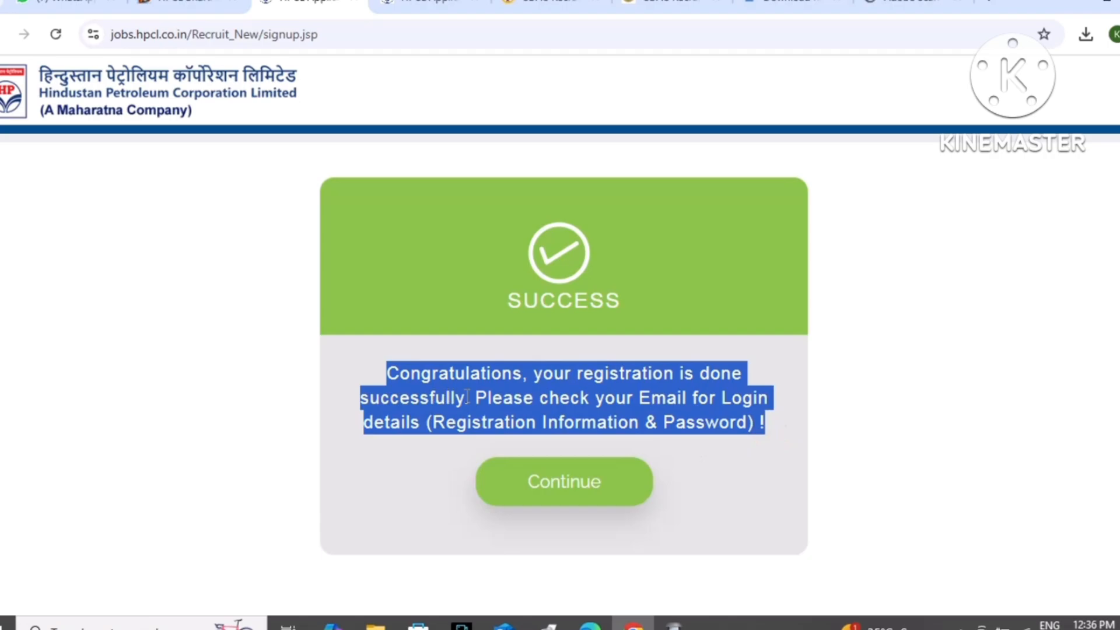
left_click(563, 484)
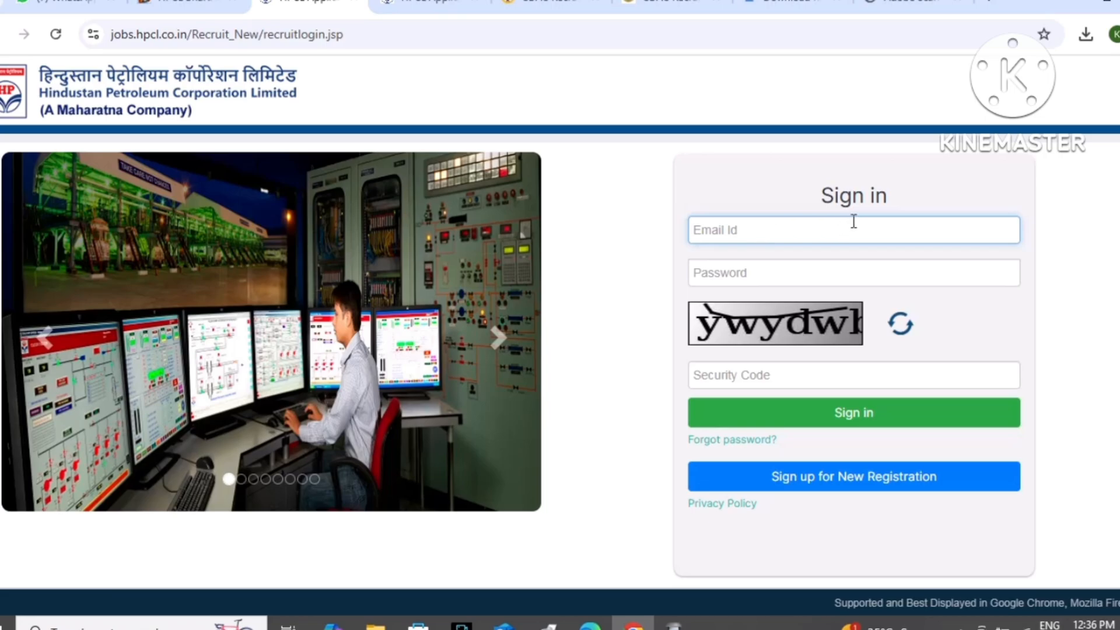
left_click_drag(898, 200, 814, 198)
left_click(762, 232)
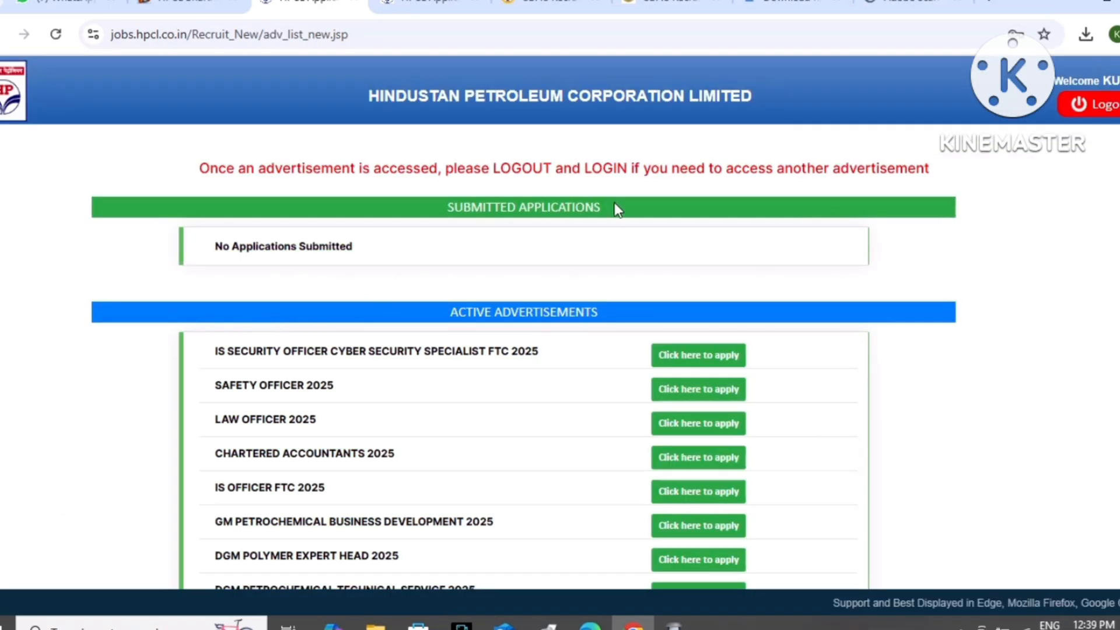
Step: Start the application for the Executive Assistant advertisement and accept the notice about required documents
scroll(537, 312, "down", 3)
scroll(537, 312, "down", 10)
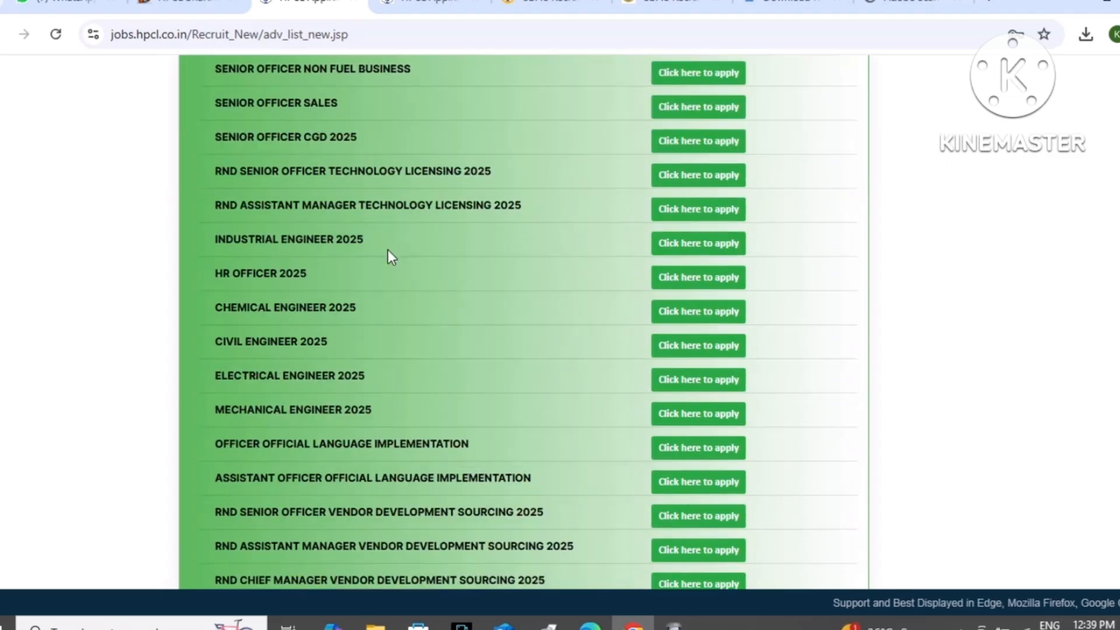
scroll(389, 252, "down", 5)
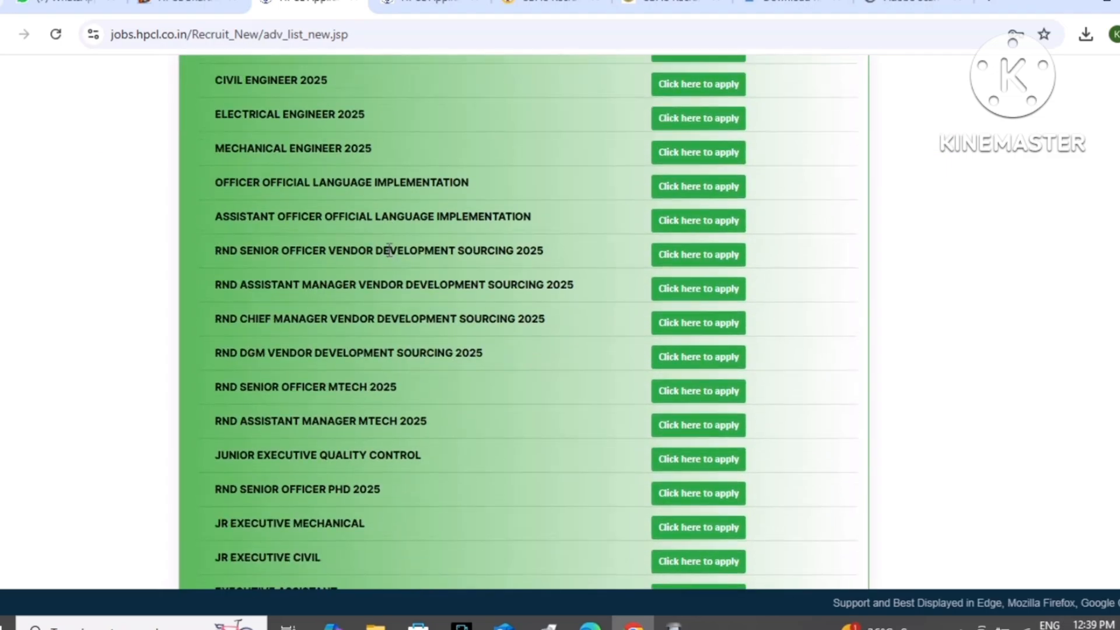
scroll(311, 495, "down", 2)
left_click(686, 514)
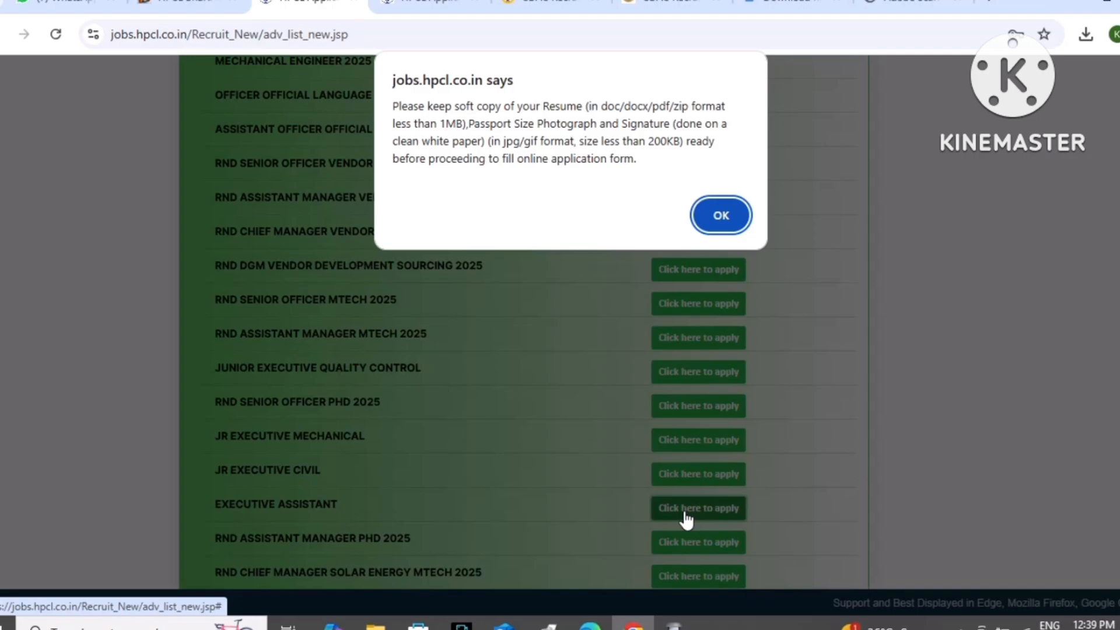
left_click(733, 218)
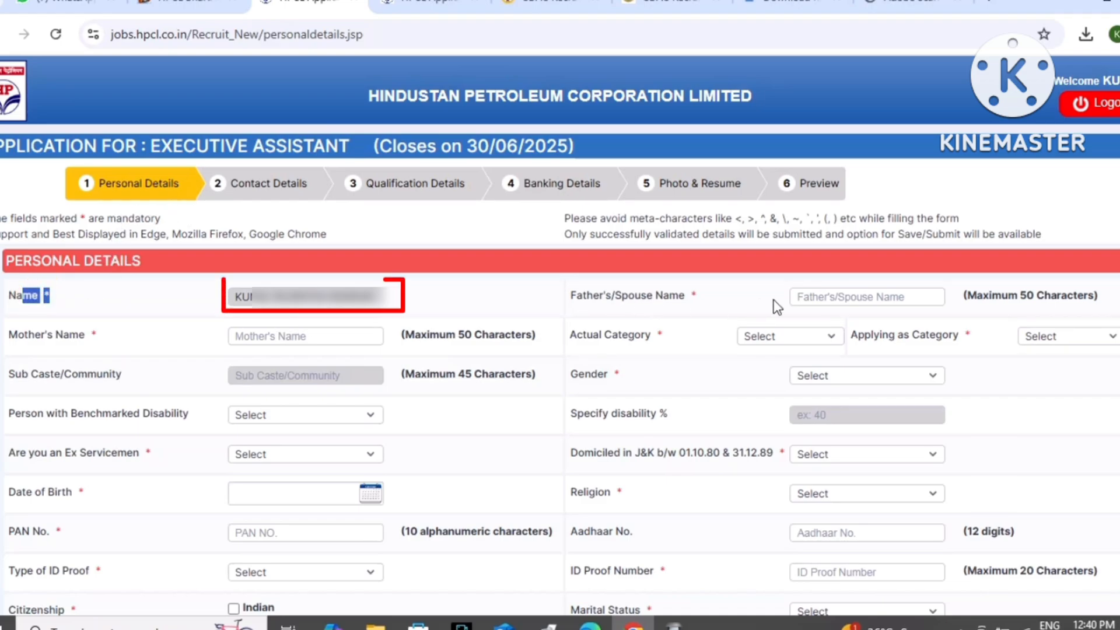
Step: Enter the father's/spouse's name and the mother's name in the personal details
left_click(827, 300)
type("RA")
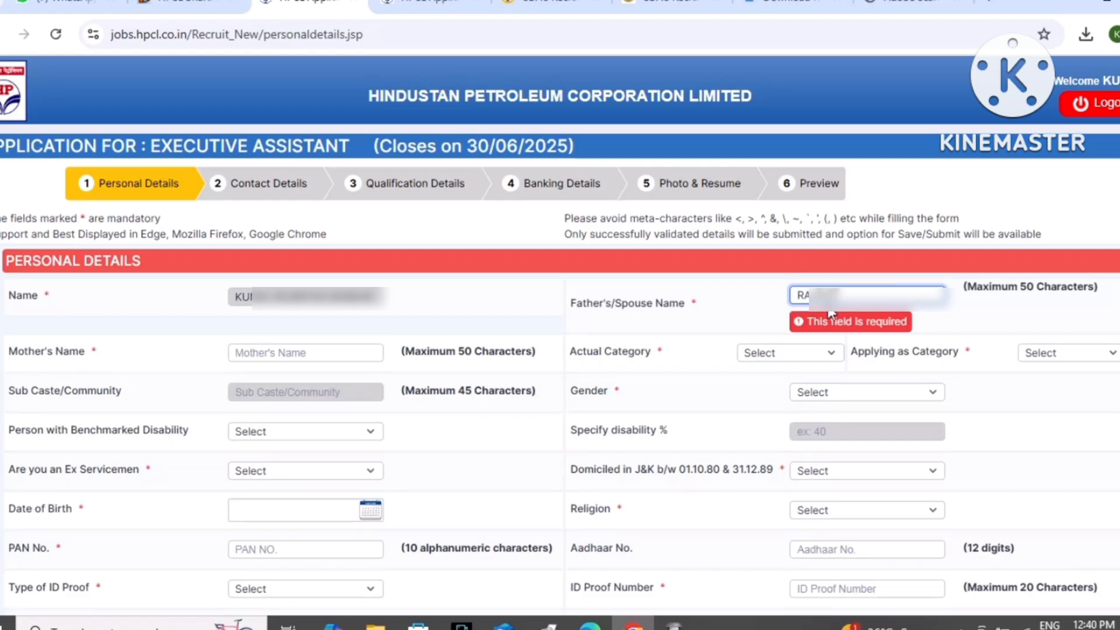
type("...")
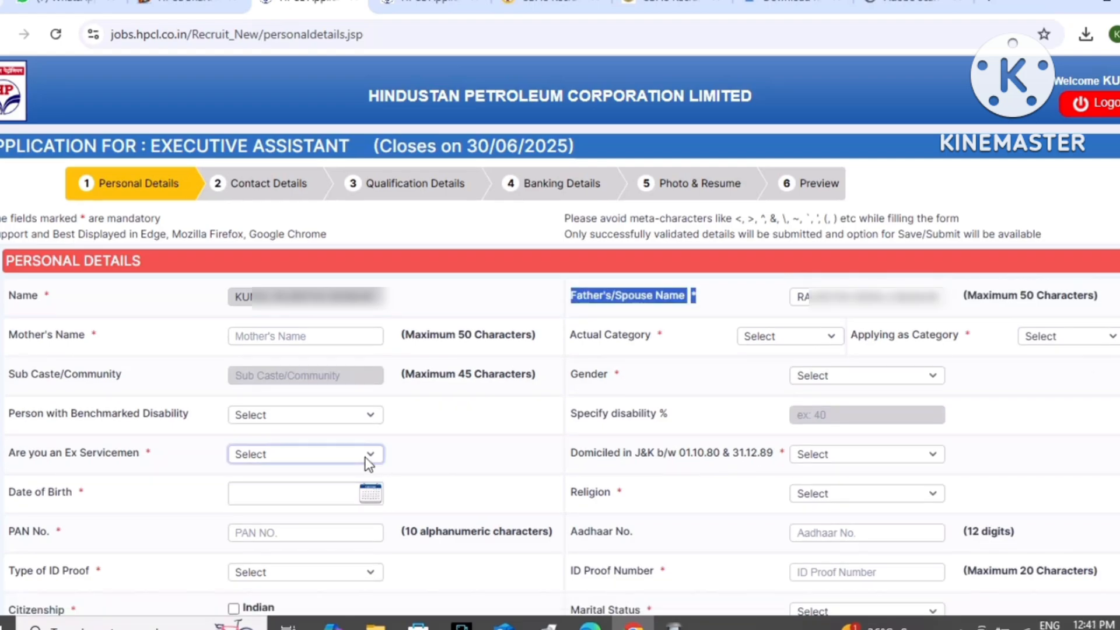
left_click_drag(15, 341, 107, 345)
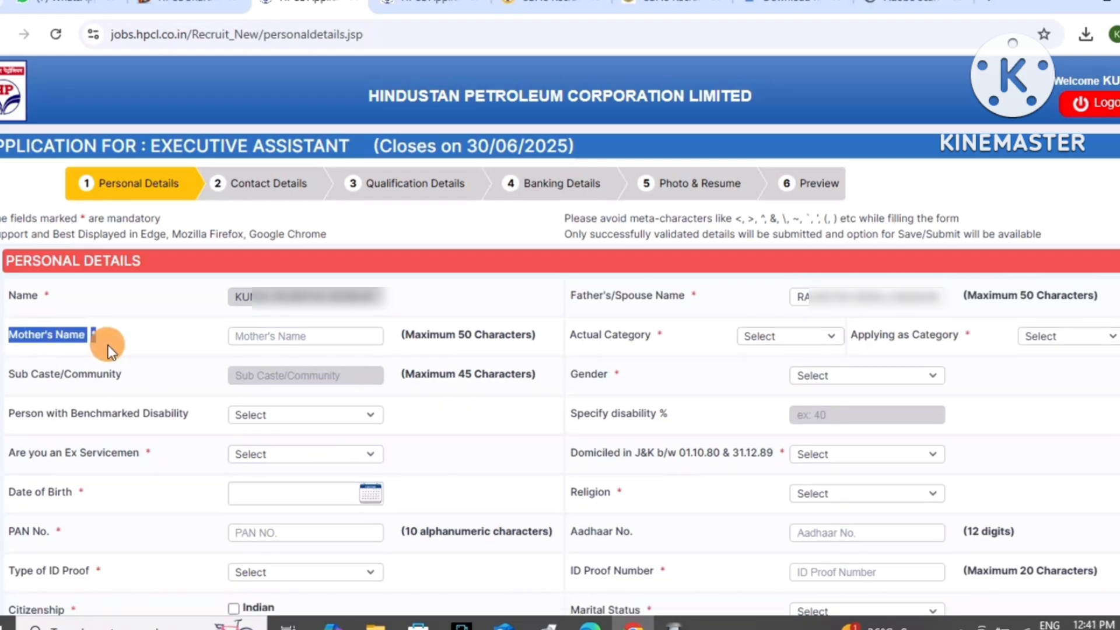
left_click(290, 333)
type("SA")
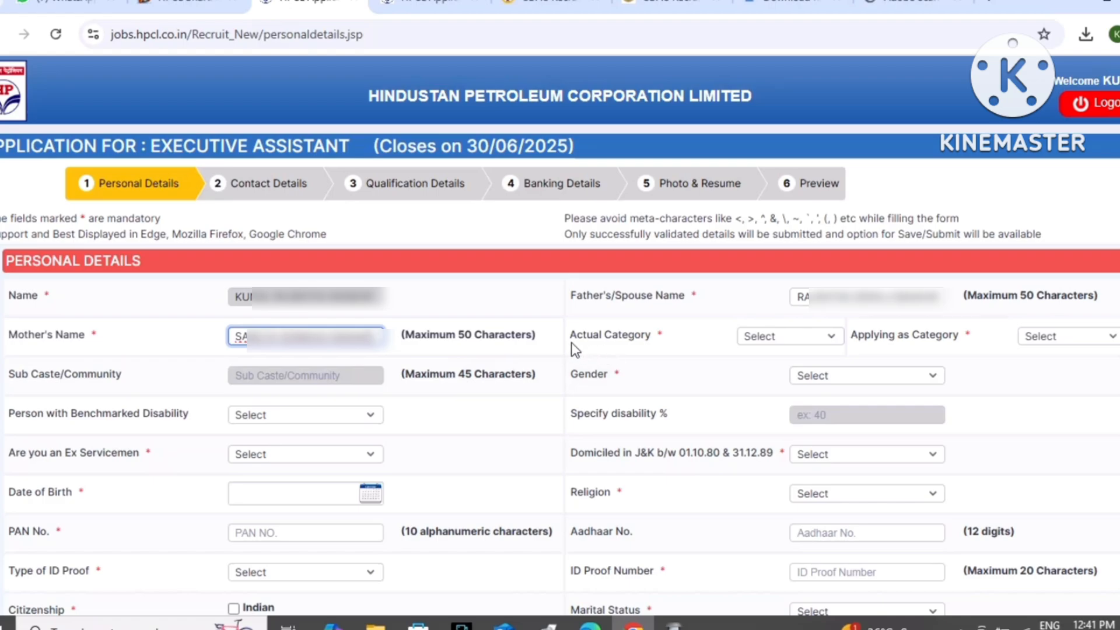
Step: Set both the actual category and the applying-as category to Scheduled Caste and accept the caste certificate notice
left_click_drag(571, 340, 757, 342)
left_click(757, 338)
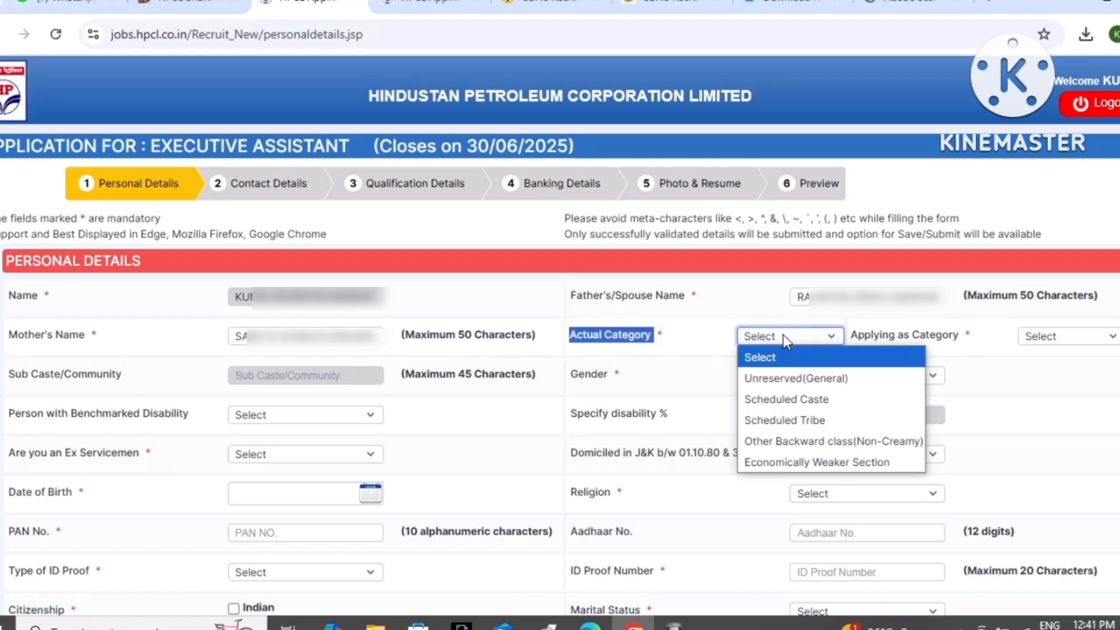
left_click(817, 400)
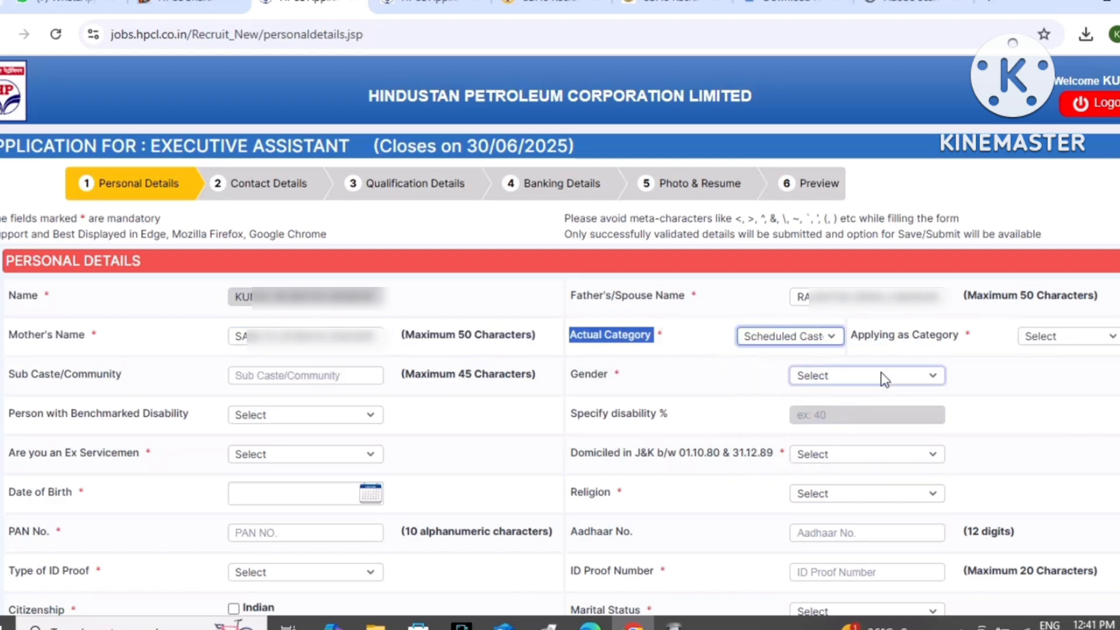
left_click(1037, 338)
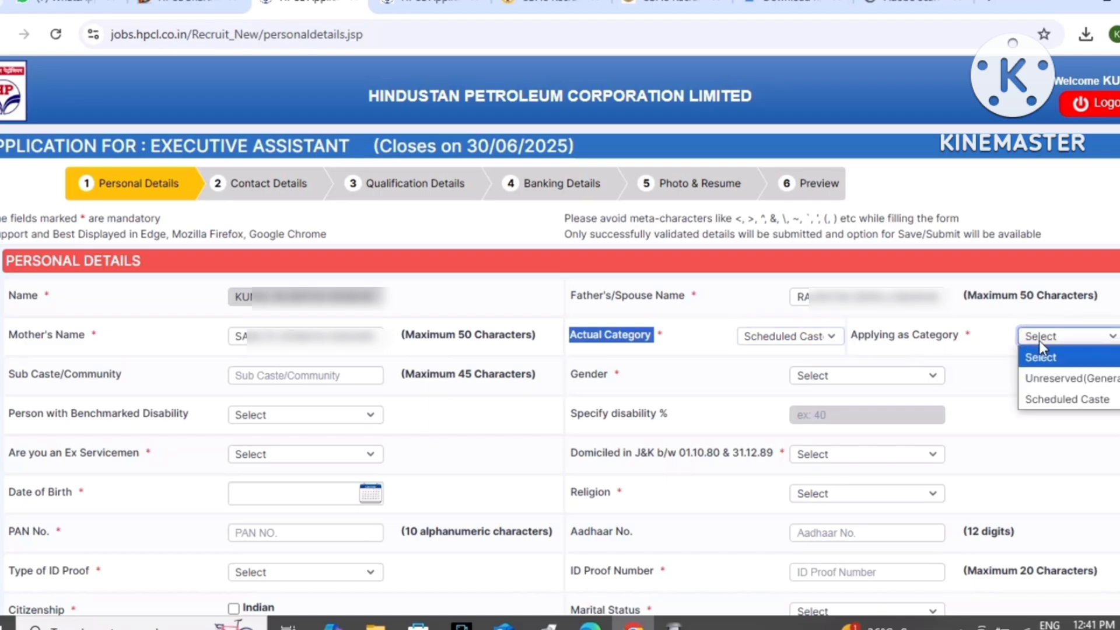
left_click(1050, 399)
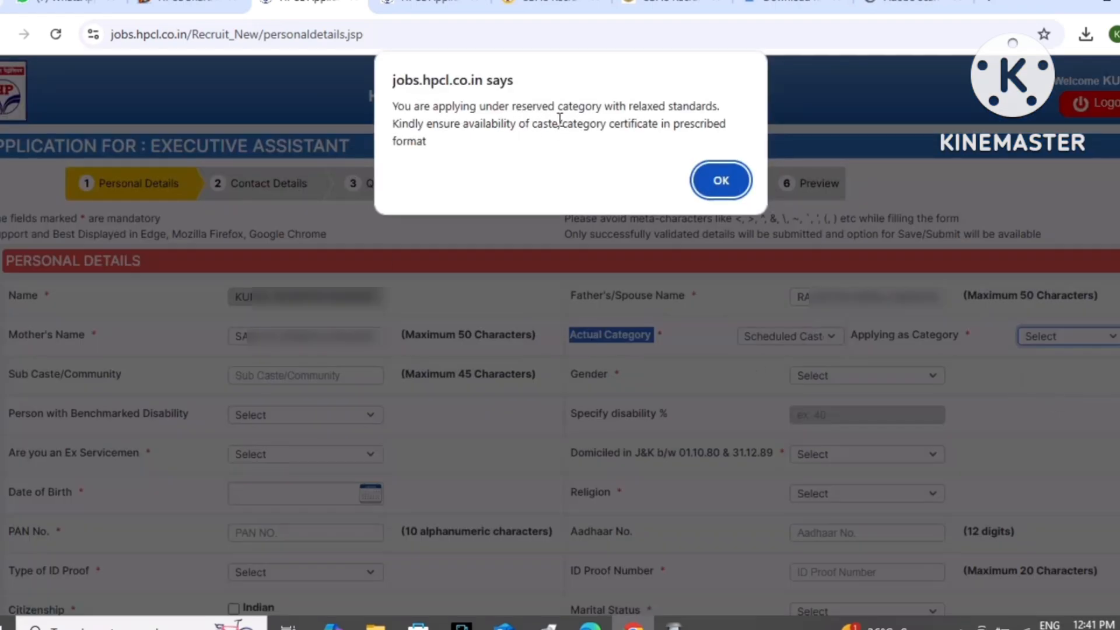
left_click(707, 191)
Step: Enter MAHAR as the sub caste/community and set the gender to Male
left_click(262, 378)
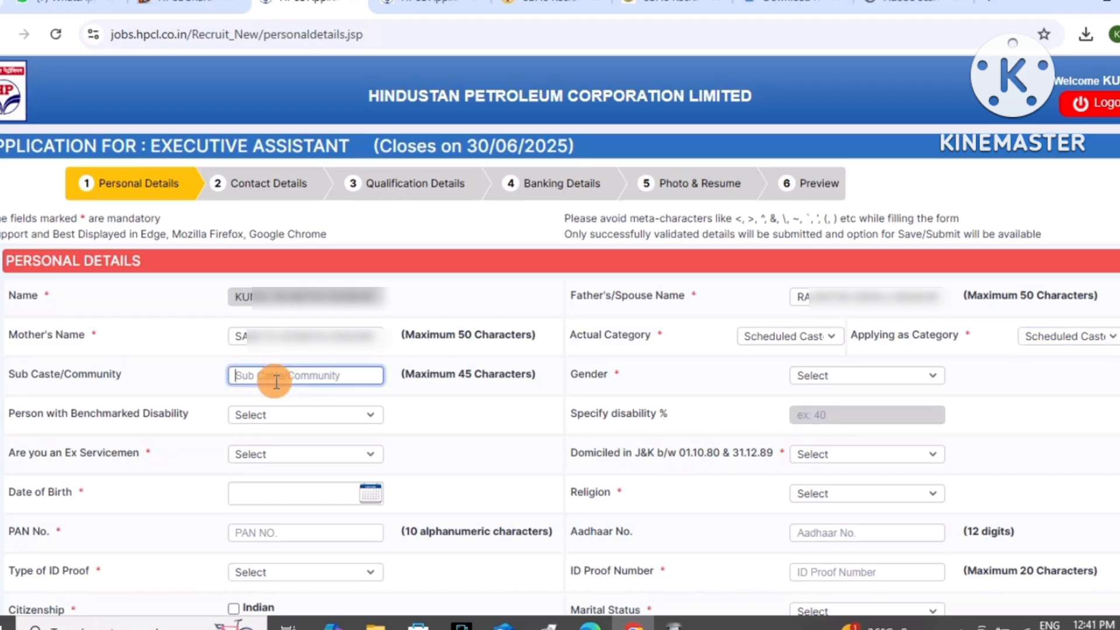
type("MAHAR")
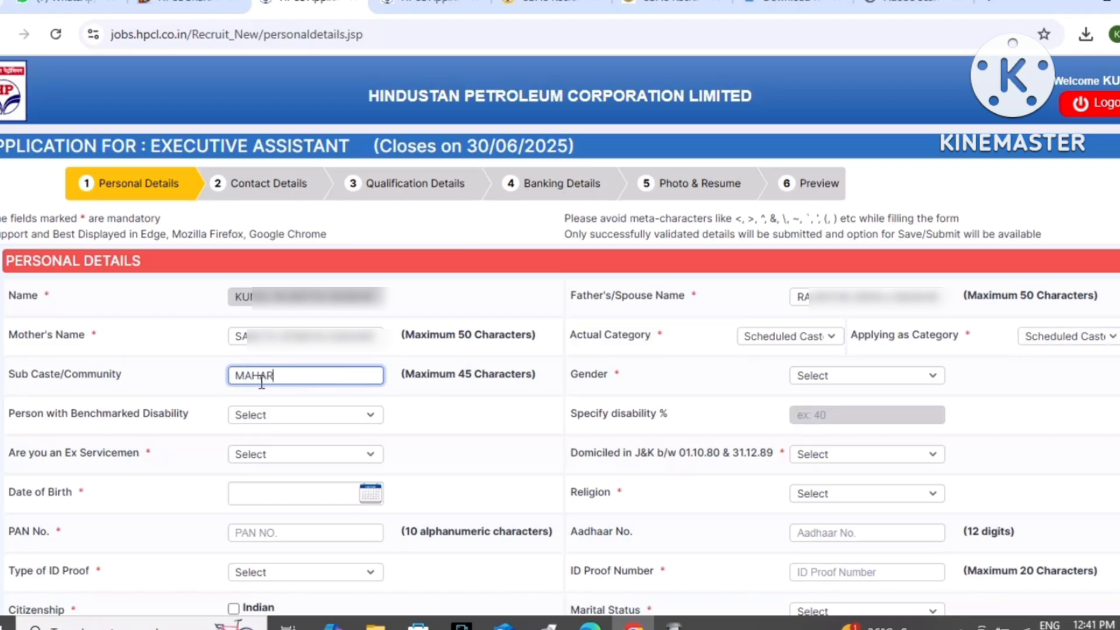
left_click(573, 376)
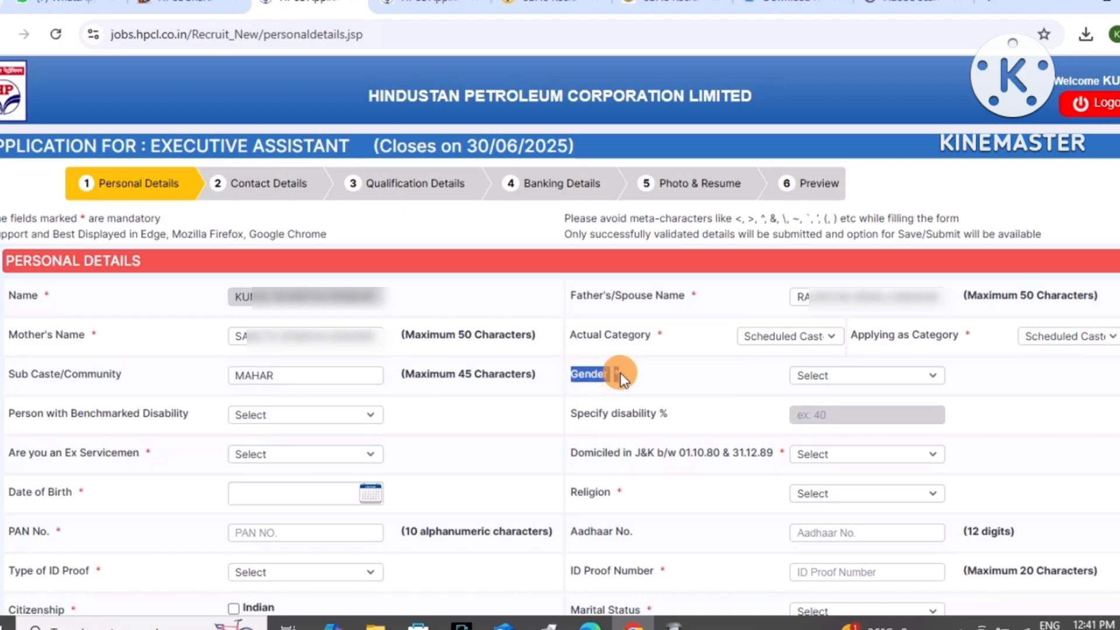
left_click_drag(621, 373, 630, 374)
left_click(911, 378)
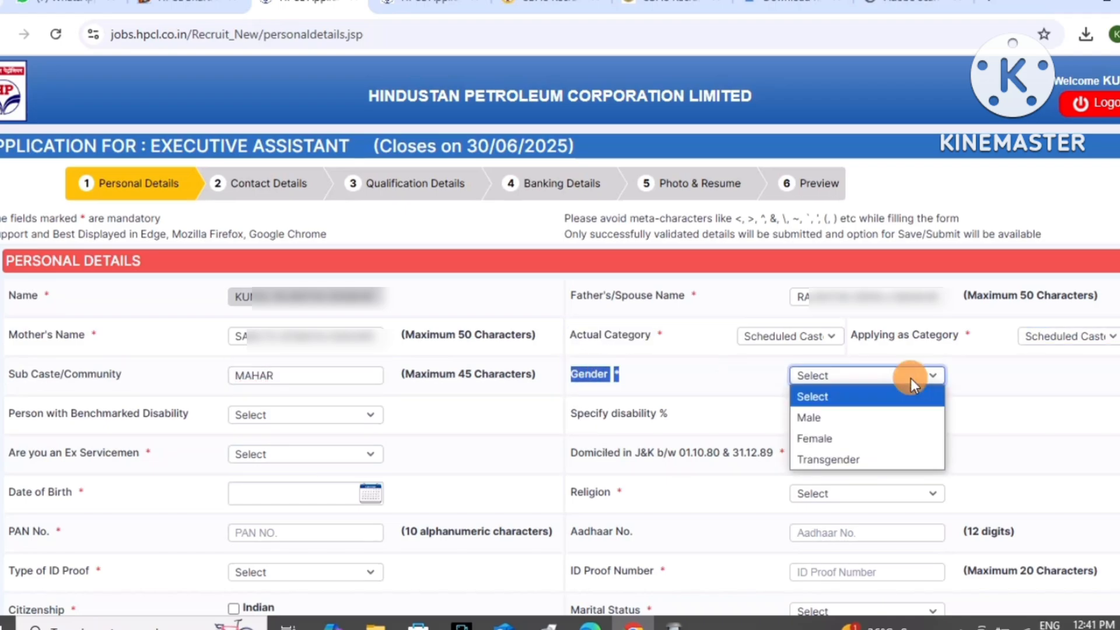
left_click(817, 418)
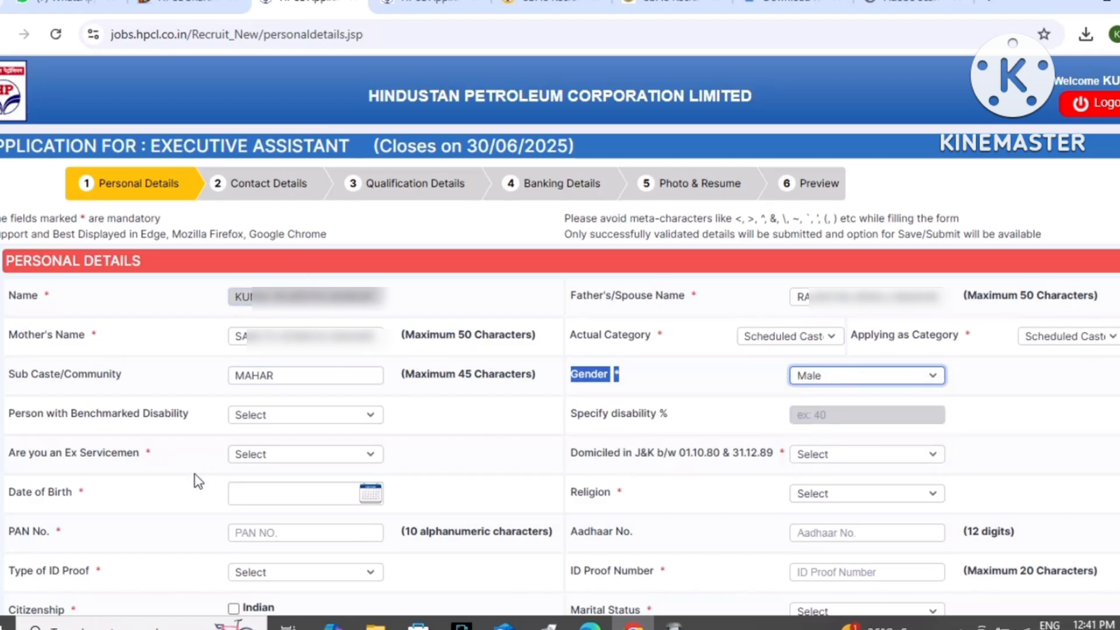
Step: Leave the benchmarked disability field unselected and answer No to being an ex-serviceman
left_click_drag(5, 413, 139, 422)
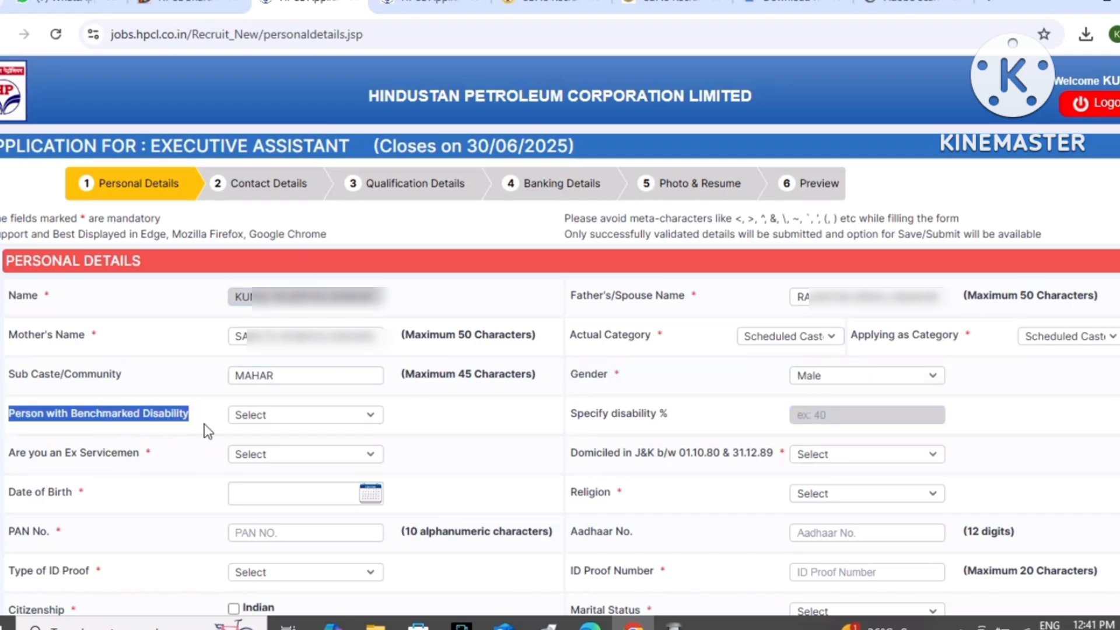
left_click(291, 417)
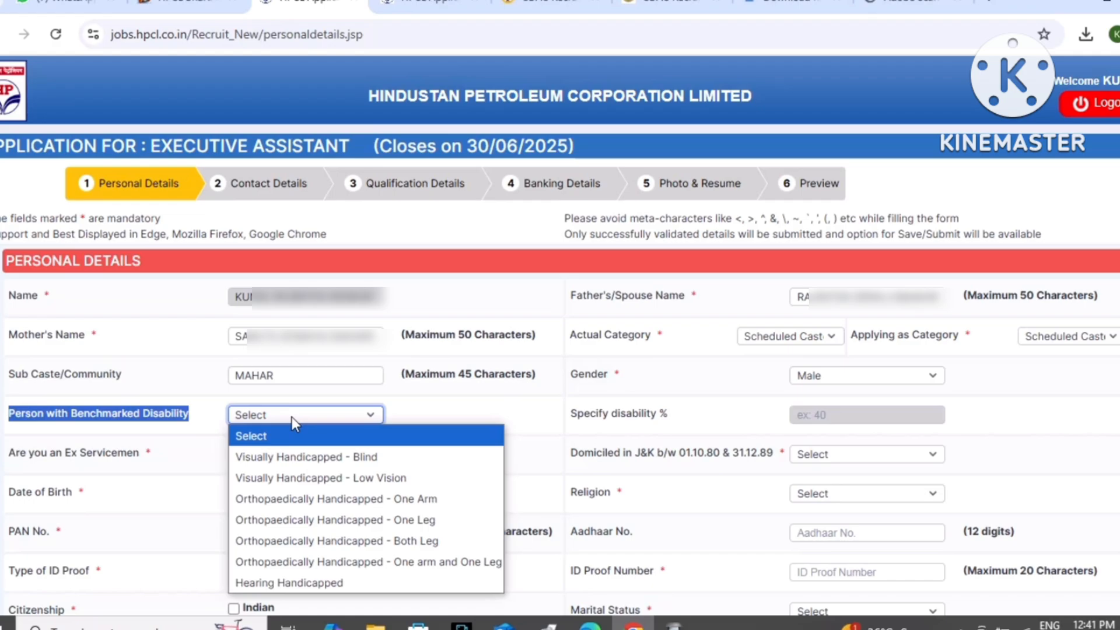
left_click(638, 416)
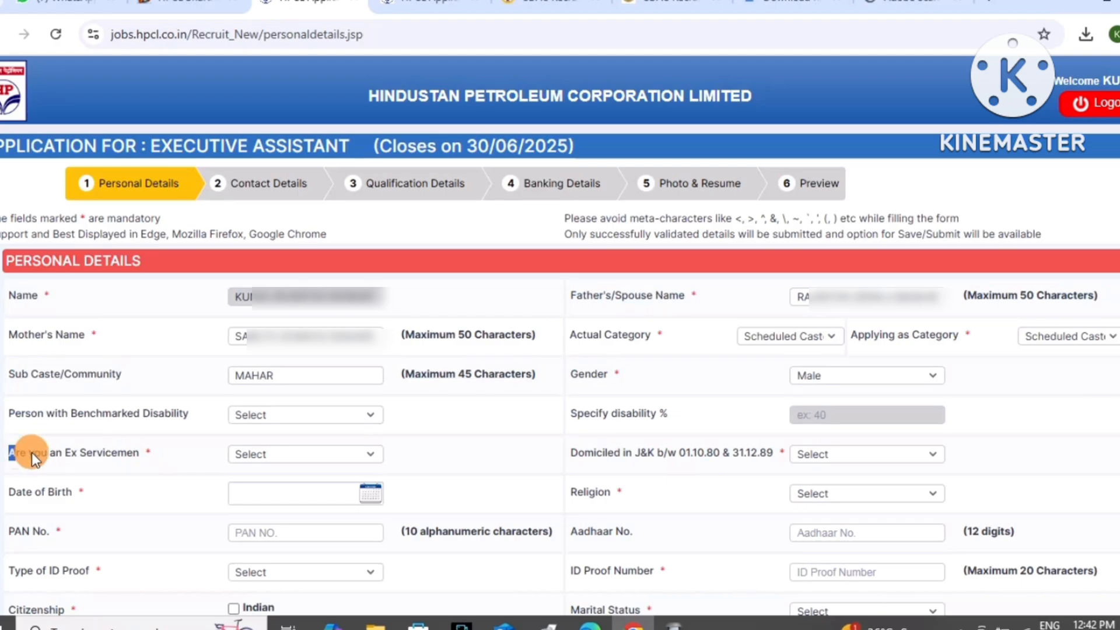
left_click_drag(111, 457, 170, 465)
left_click(311, 459)
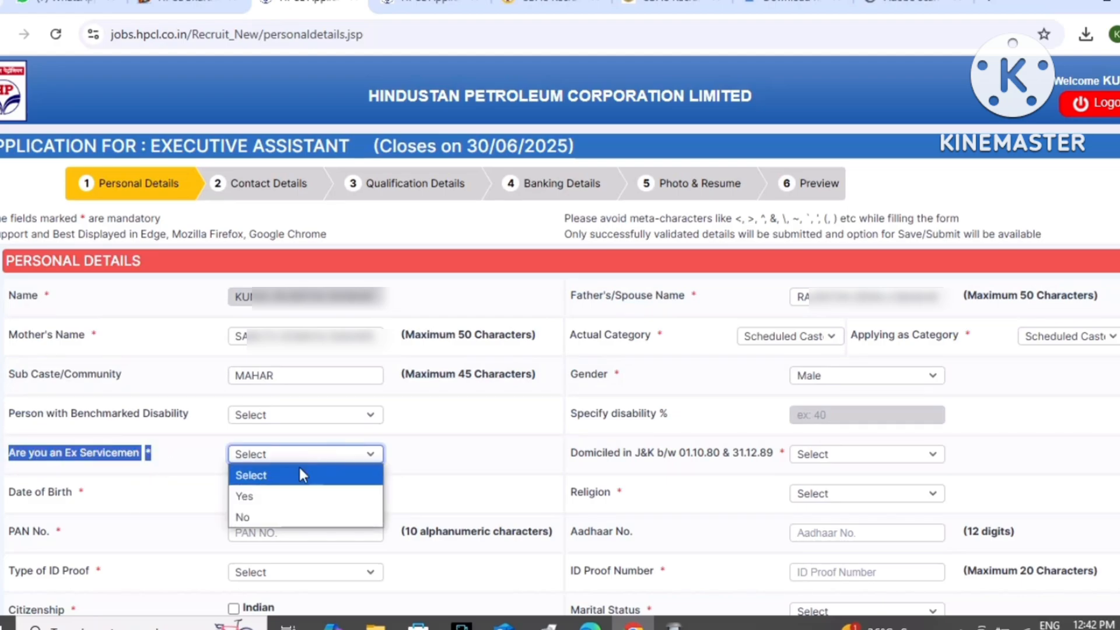
left_click(265, 516)
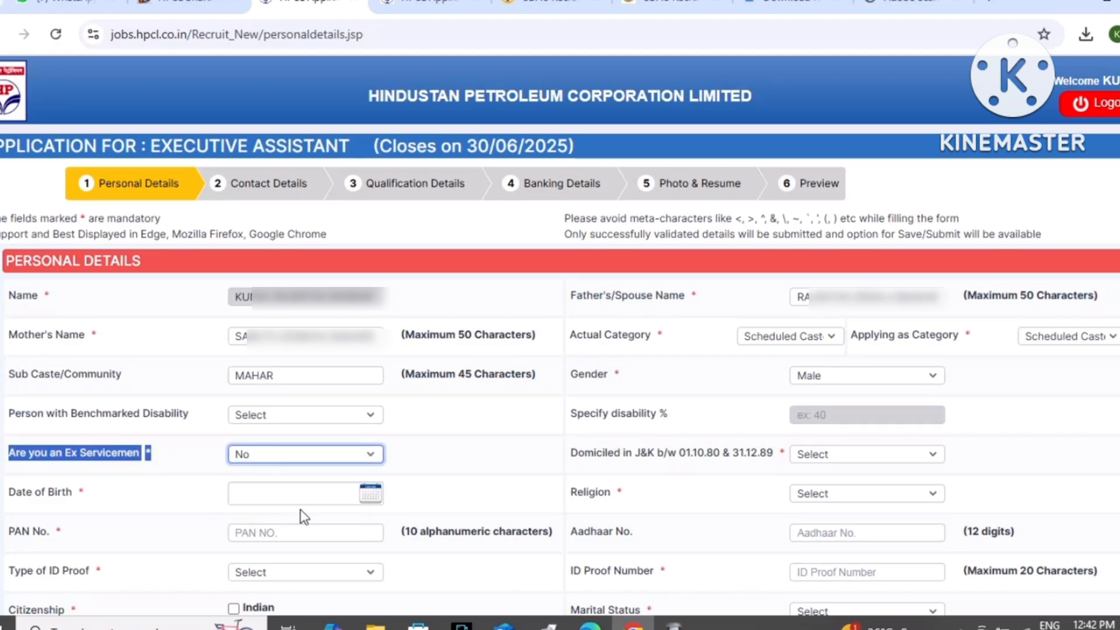
Step: Answer No to being domiciled in J&K between 01.10.80 and 31.12.89
left_click(569, 458)
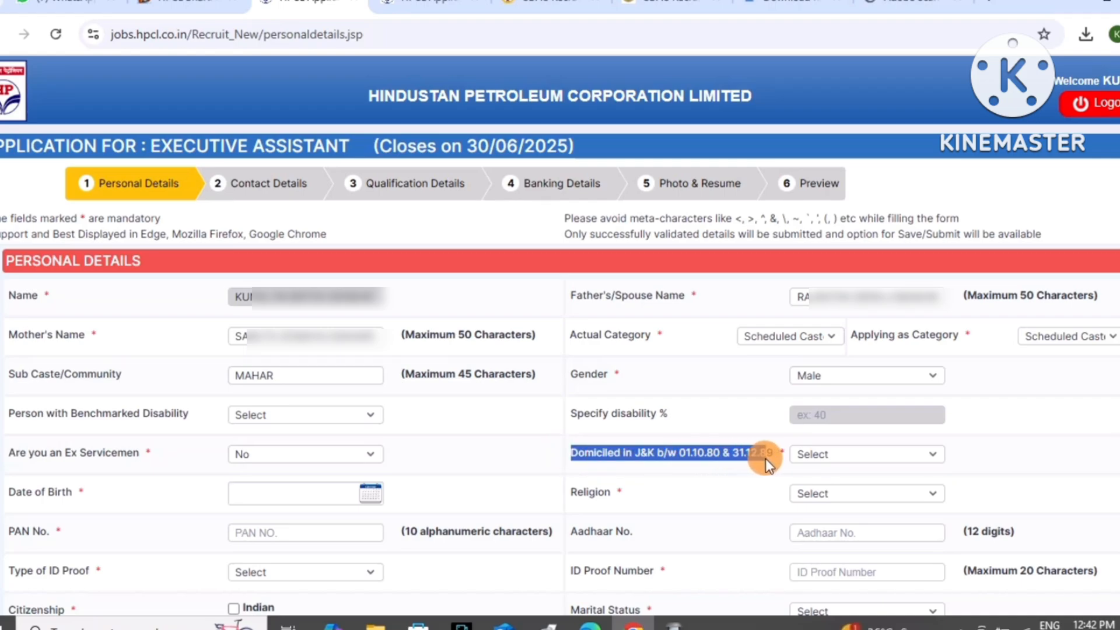
left_click(816, 454)
left_click(821, 509)
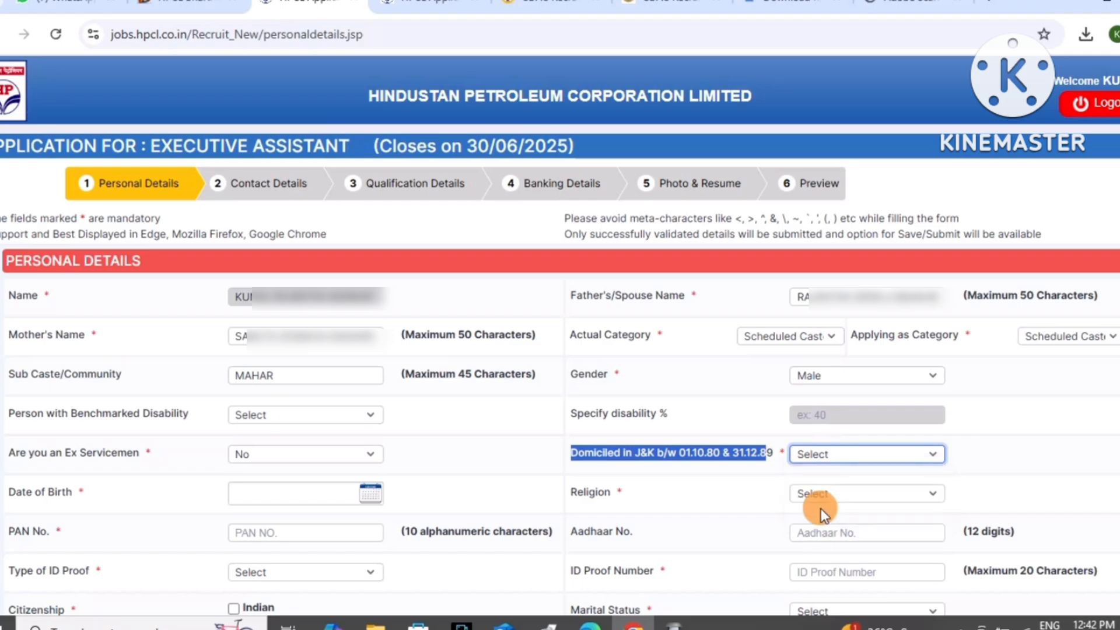
Step: Enter the applicant's date of birth and set the religion to Buddhist
left_click(370, 495)
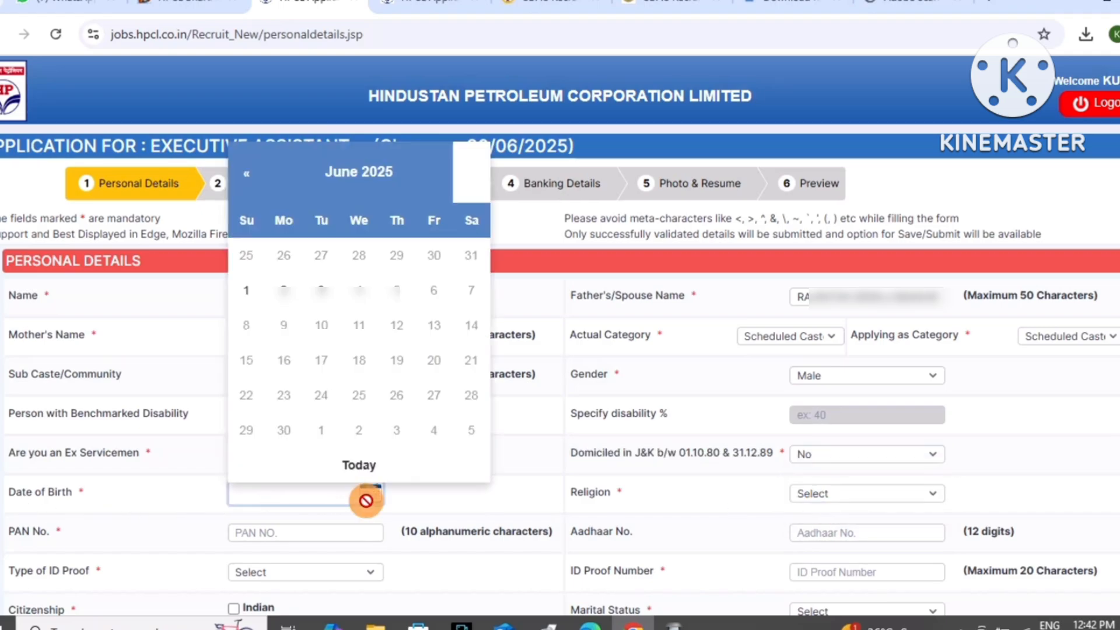
left_click(365, 175)
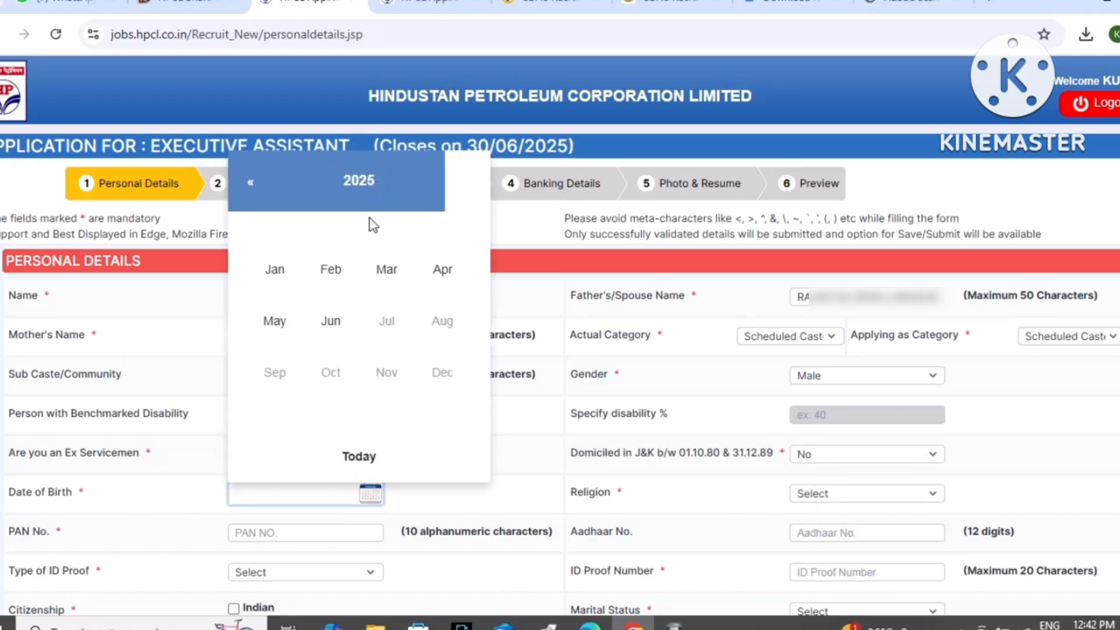
left_click(370, 184)
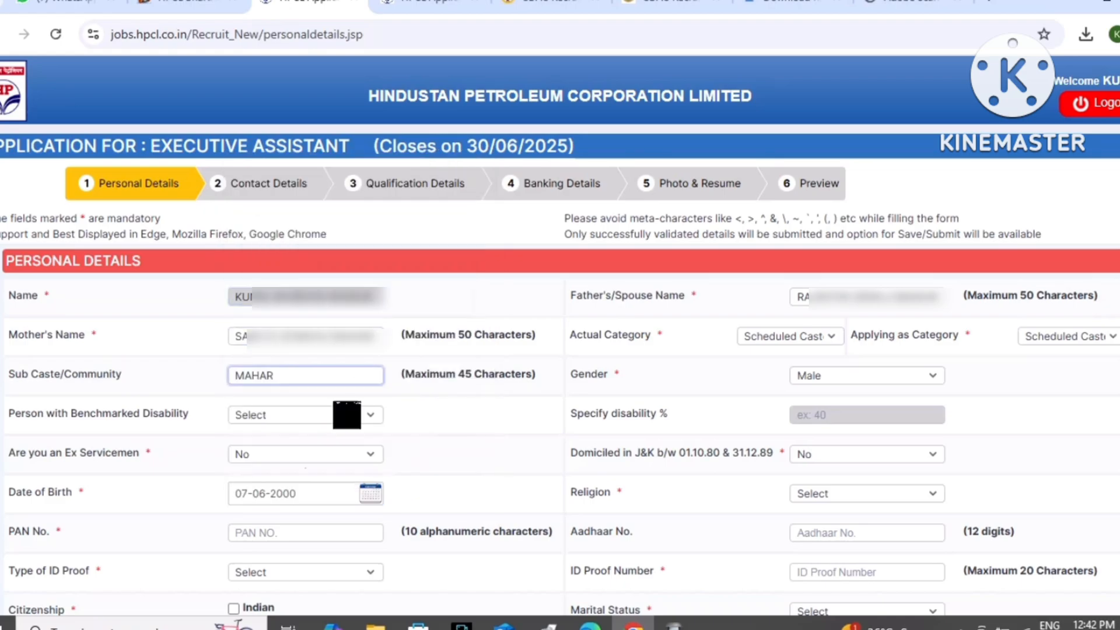
left_click(836, 495)
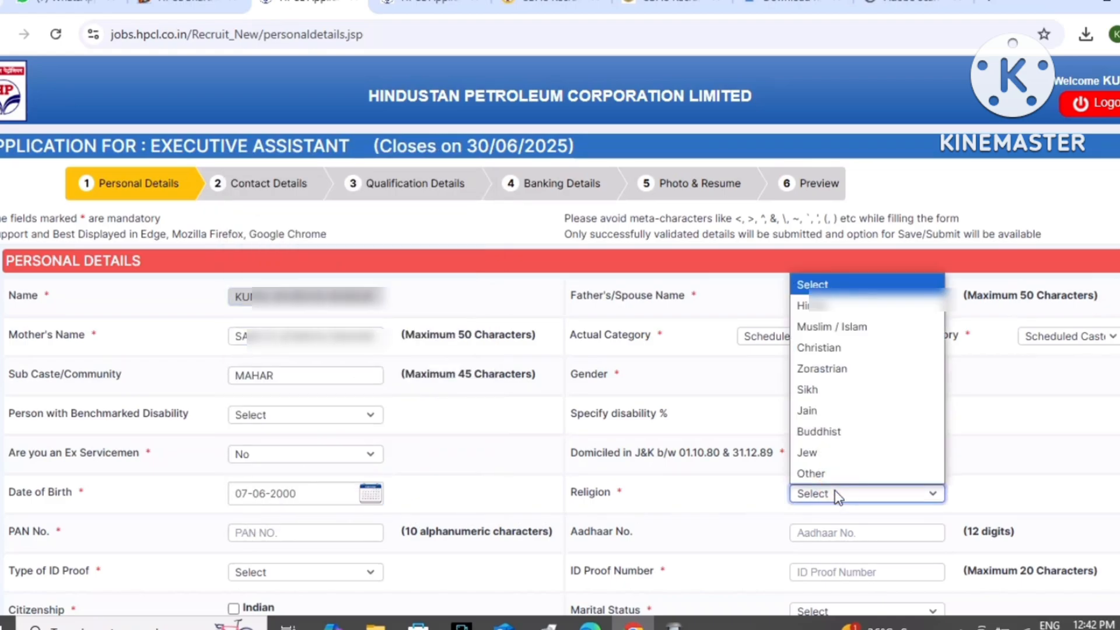
left_click(831, 433)
Step: Enter the applicant's PAN number and Aadhaar number in the personal details
left_click(269, 534)
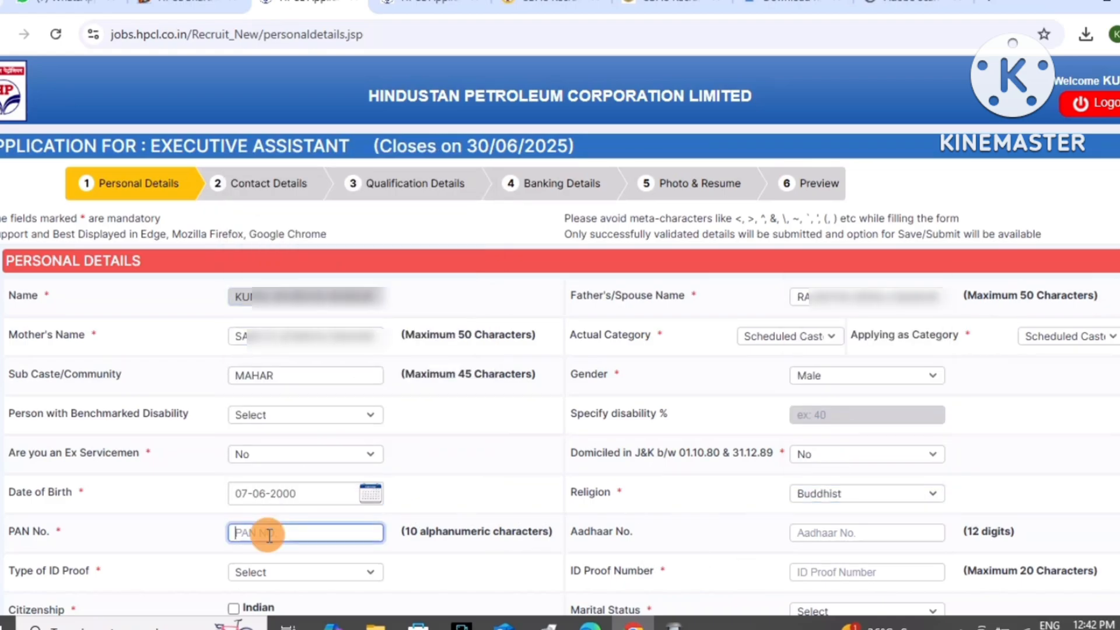
type("FG")
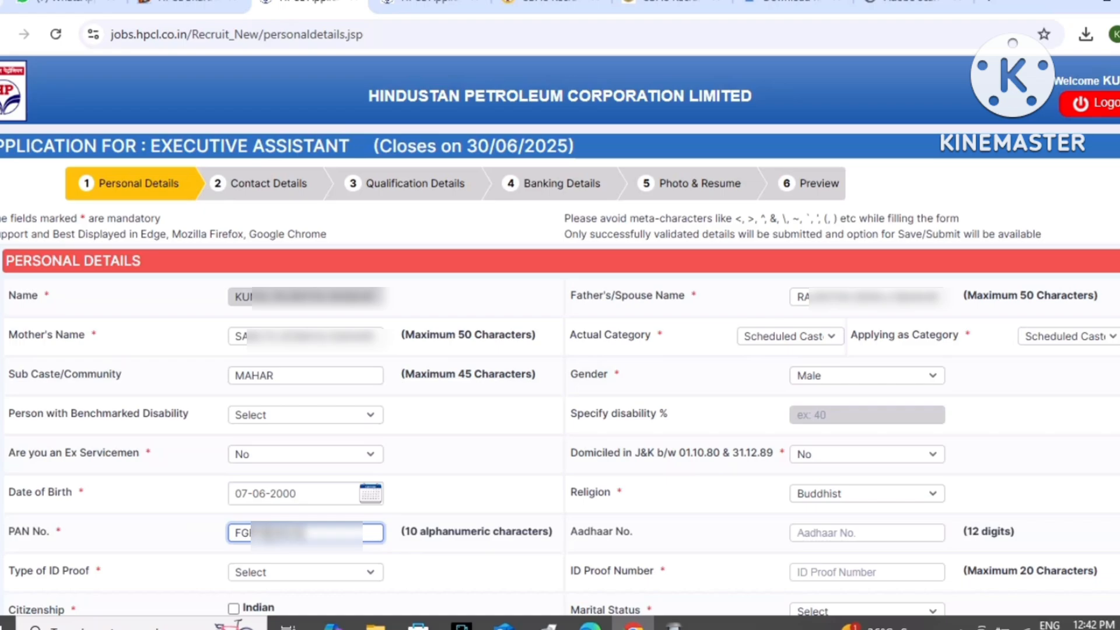
left_click(572, 535)
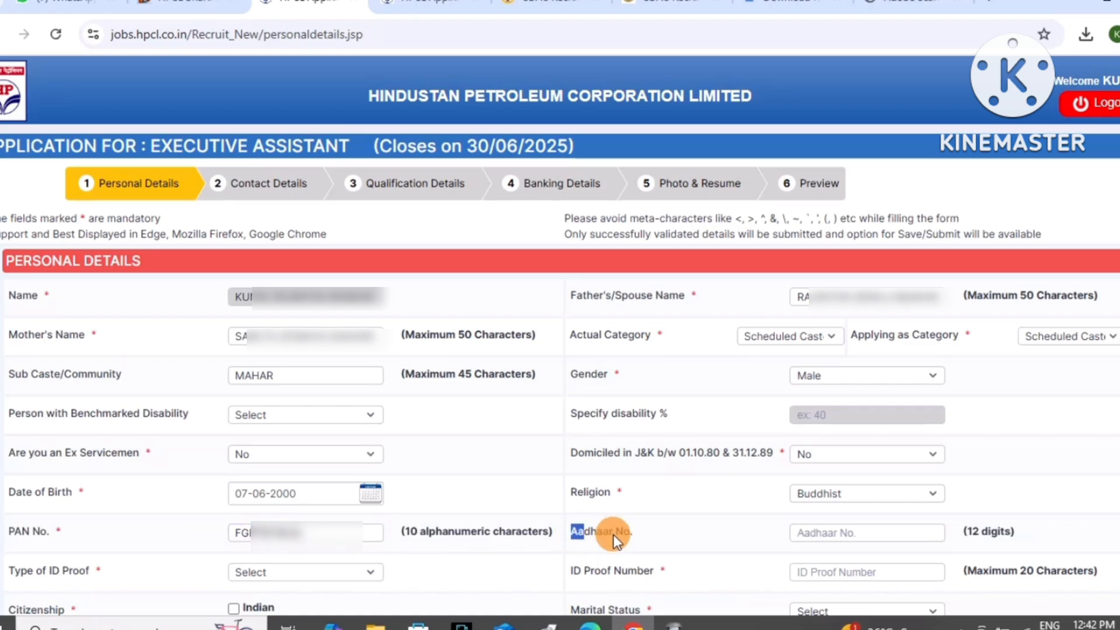
left_click(834, 531)
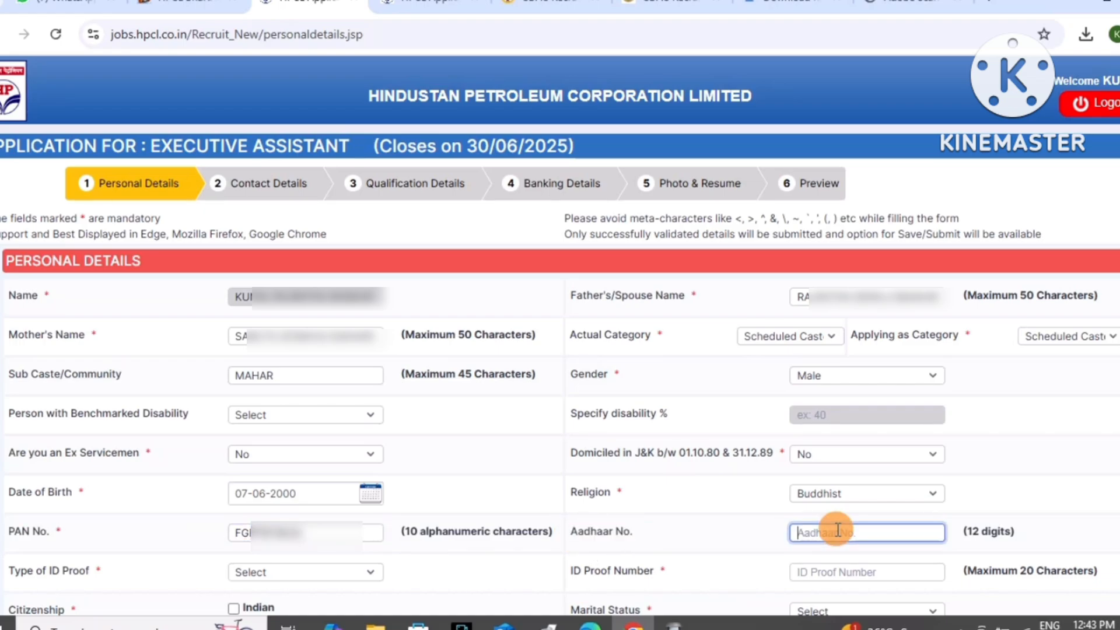
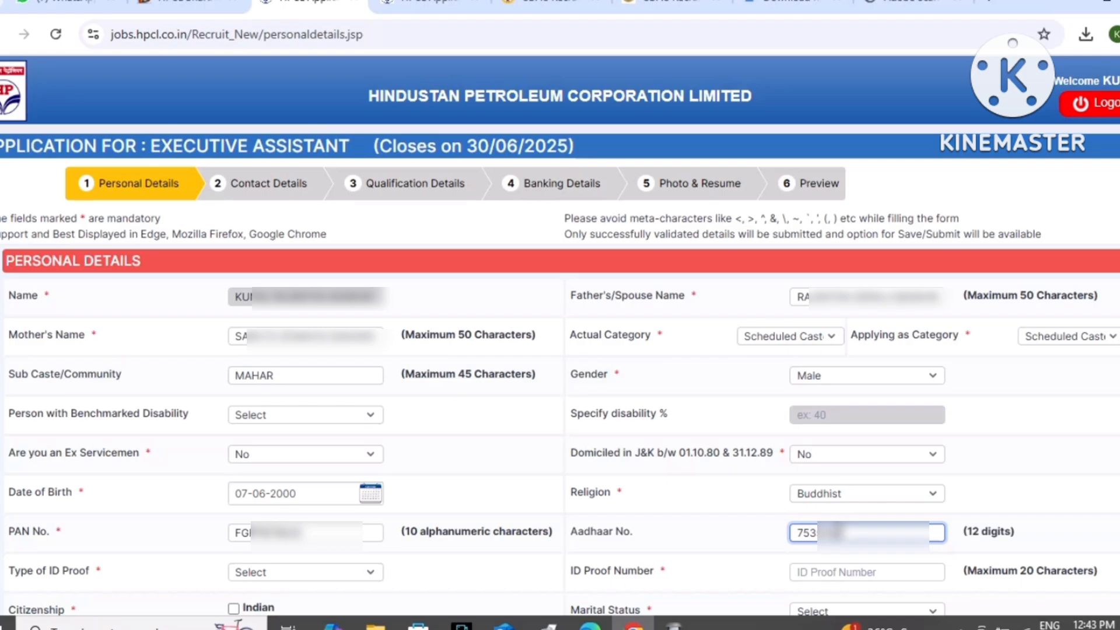
Step: Set the type of ID proof to Driving License and enter the ID proof number
left_click_drag(93, 578, 5, 586)
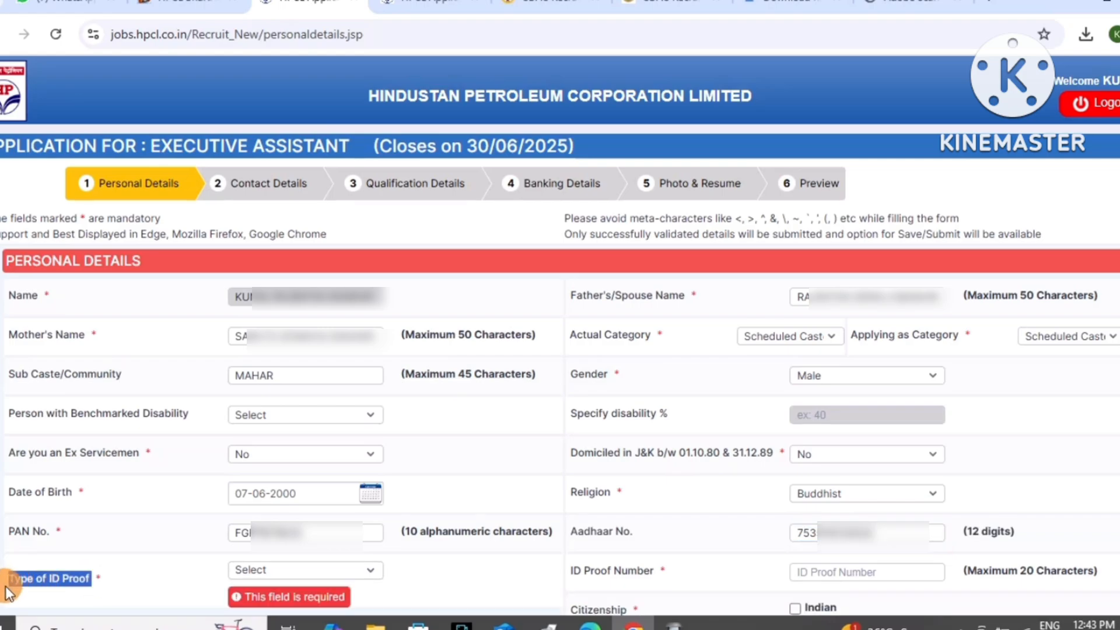
left_click(296, 576)
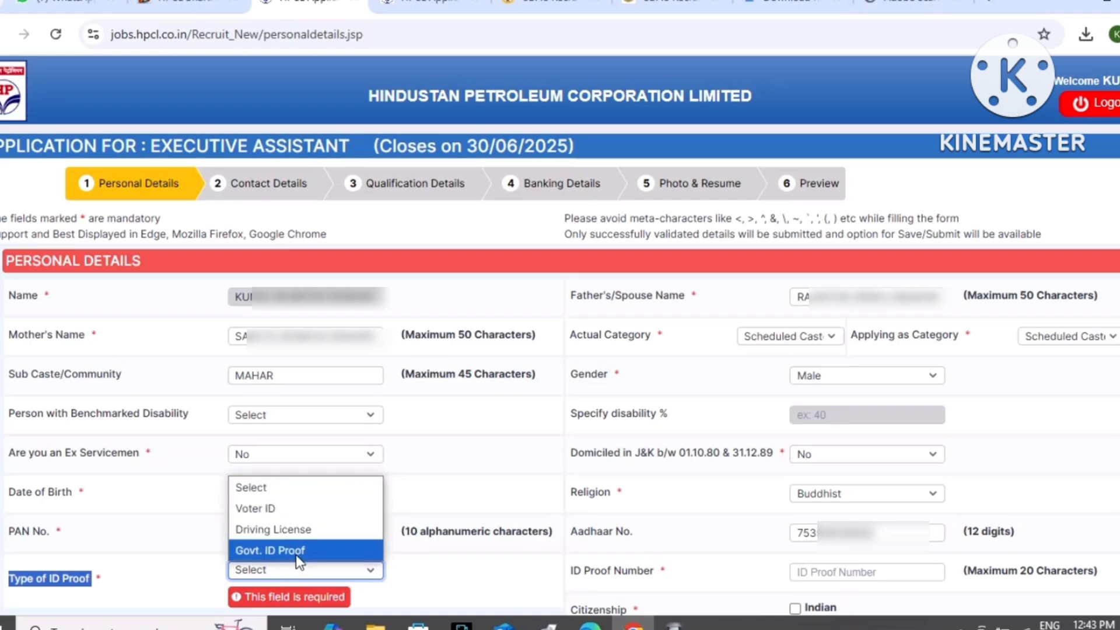
left_click(287, 508)
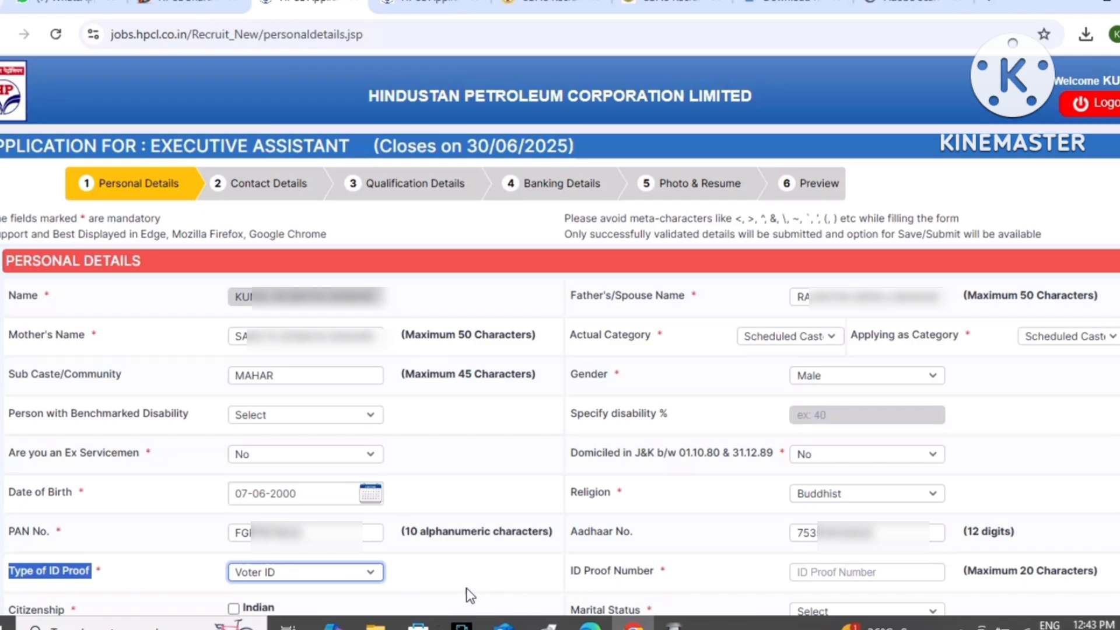
left_click(571, 569)
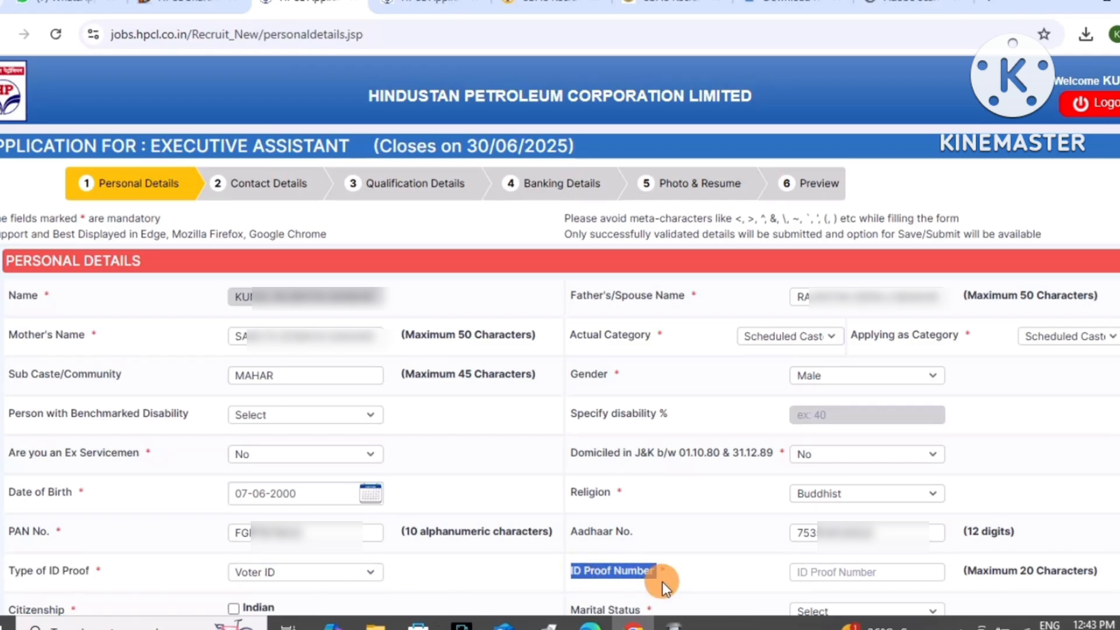
left_click(864, 574)
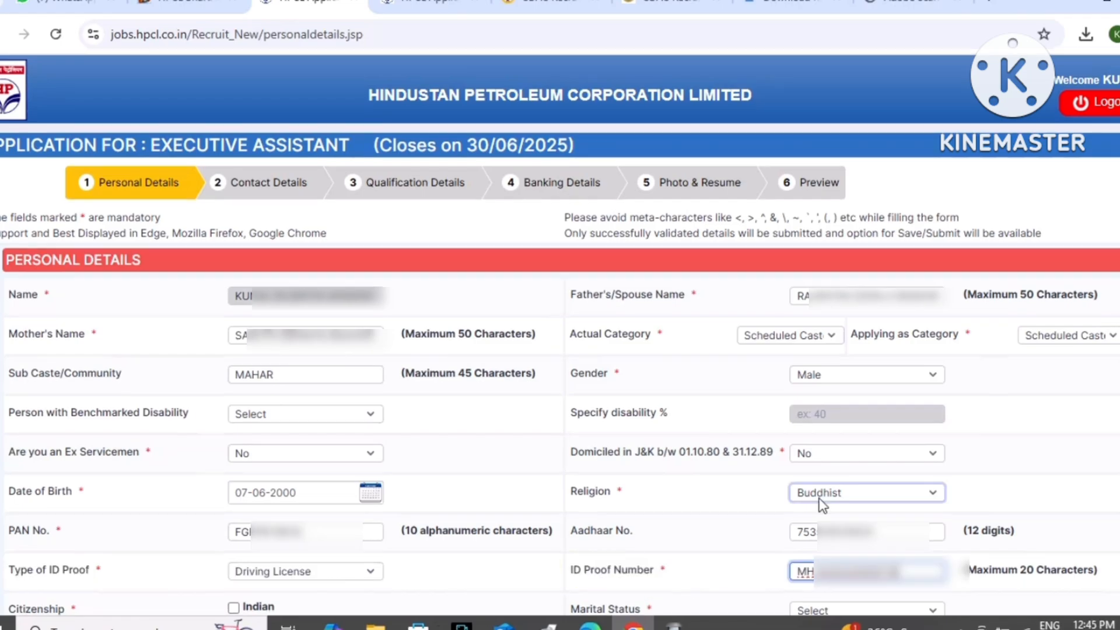
Step: Mark the citizenship as Indian and set the marital status to Unmarried
scroll(821, 502, "down", 7)
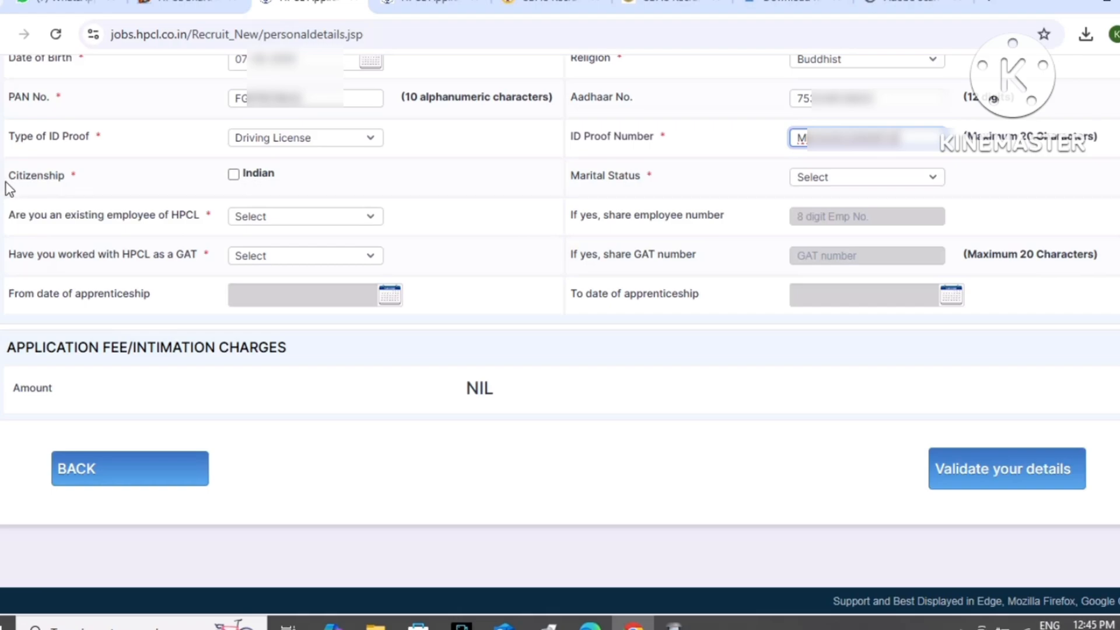
left_click_drag(8, 181, 54, 181)
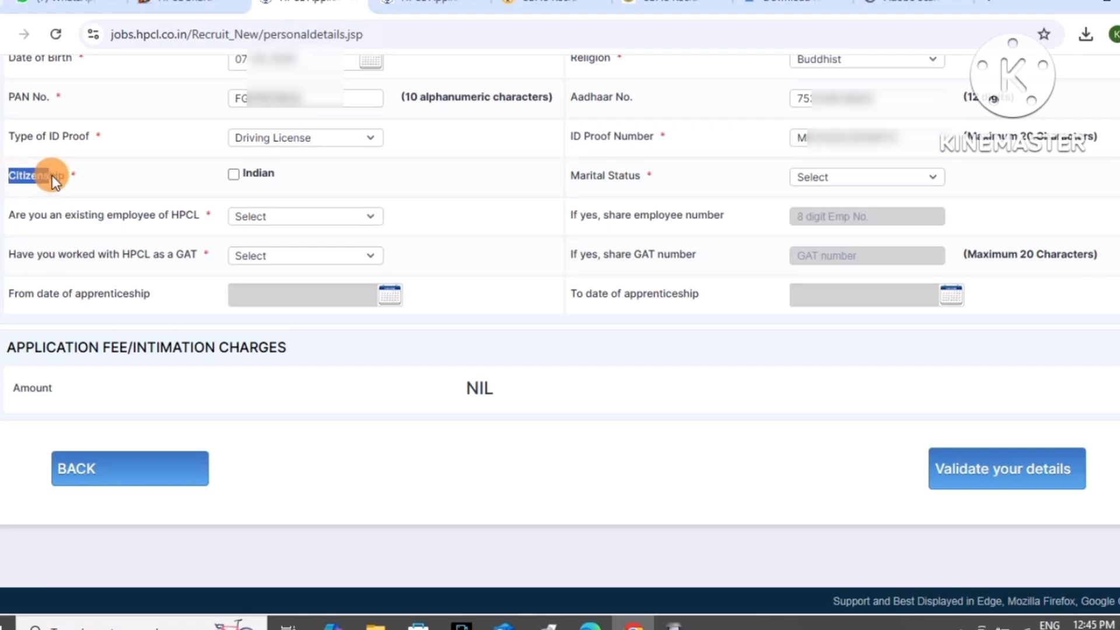
left_click(236, 174)
left_click_drag(564, 181, 659, 174)
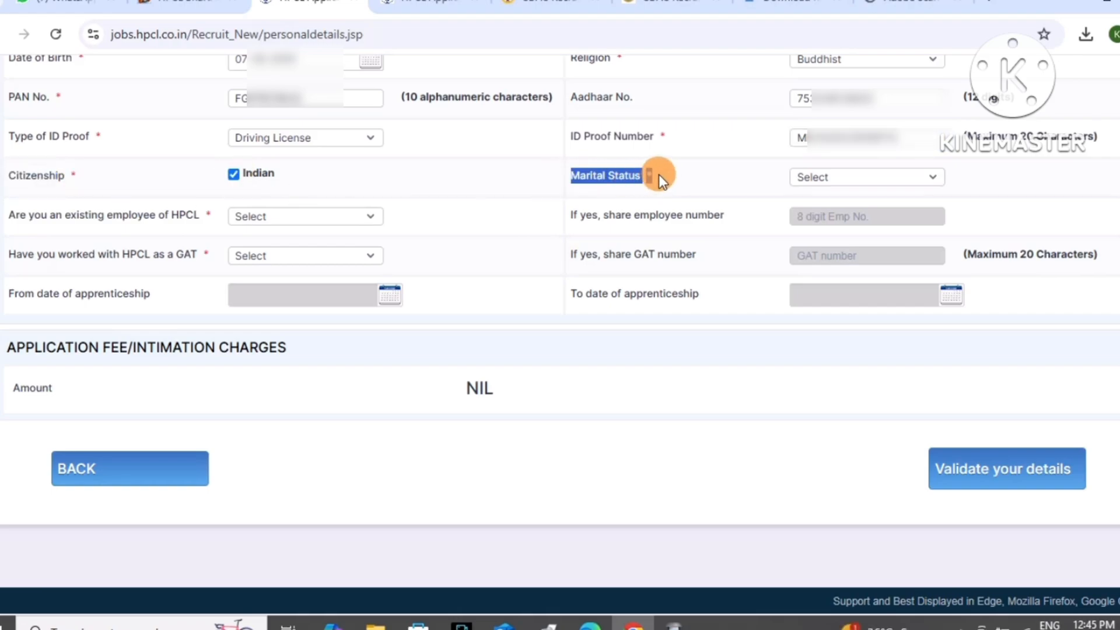
left_click(868, 176)
left_click(850, 219)
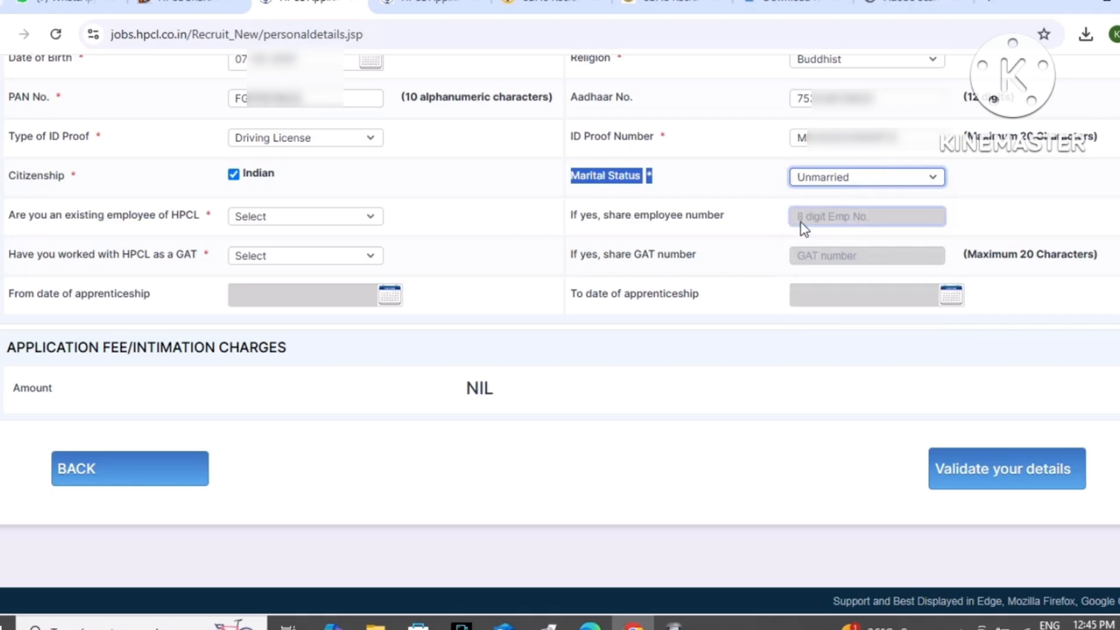
Step: Answer No to being an existing employee of HPCL
left_click(18, 221)
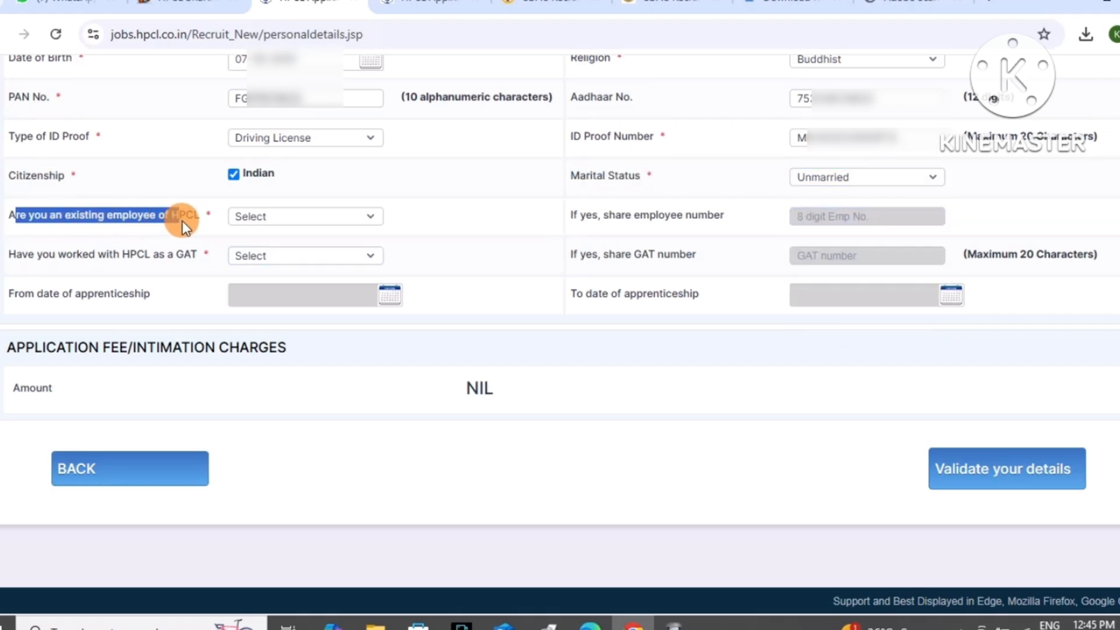
left_click_drag(182, 220, 178, 221)
left_click(292, 219)
left_click(279, 278)
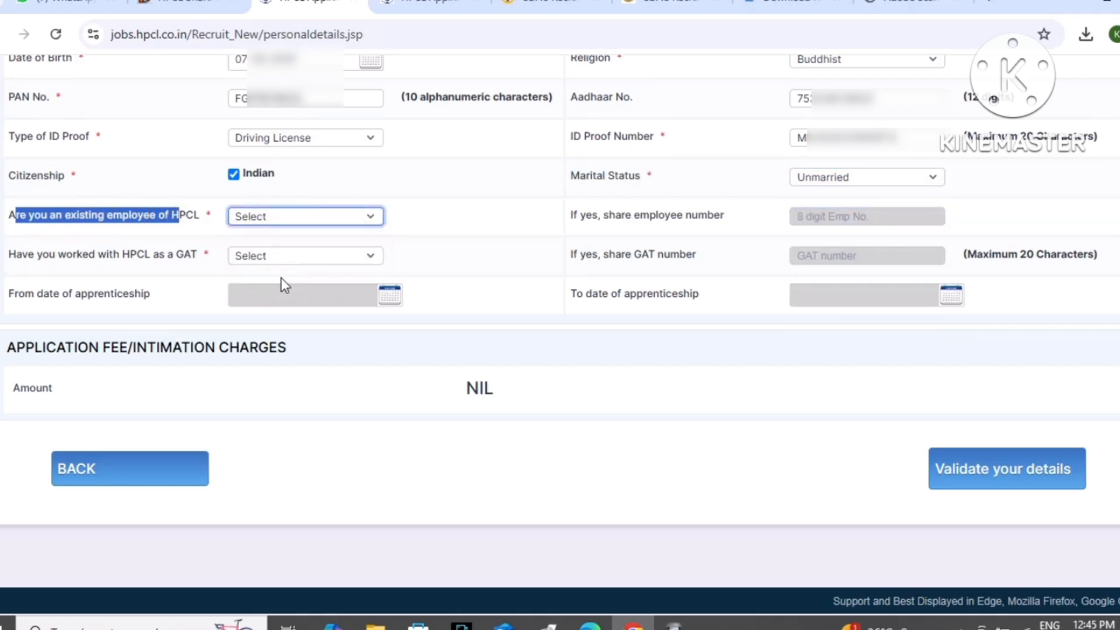
Step: Try answering Yes for existing HPCL employee to check the employee number field, and set the answer back to No
left_click(288, 217)
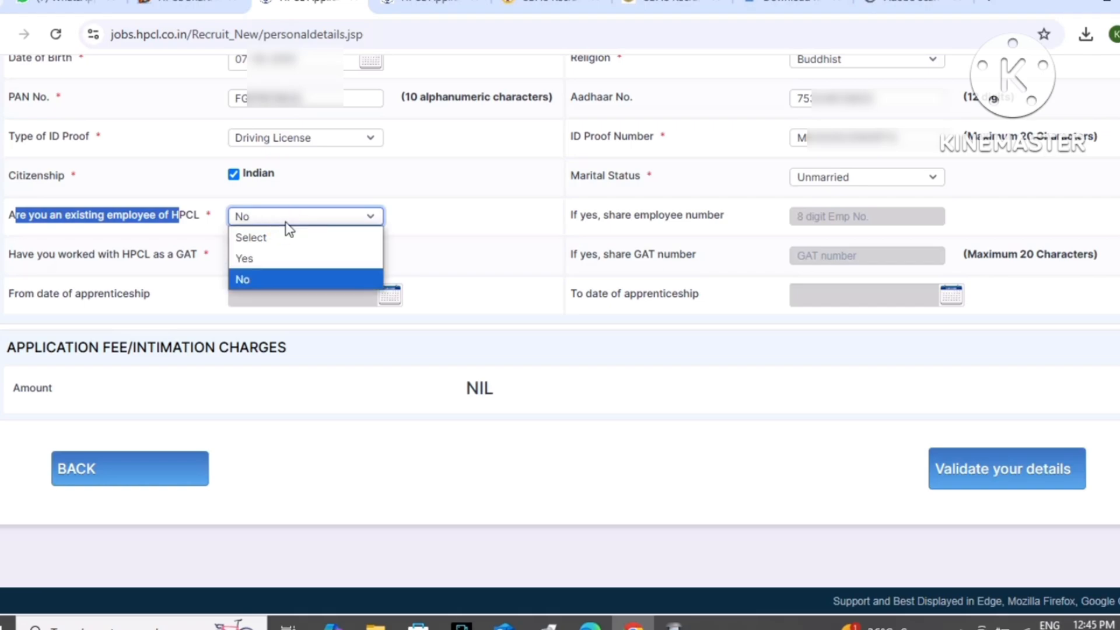
left_click(280, 255)
left_click(799, 216)
left_click(601, 216)
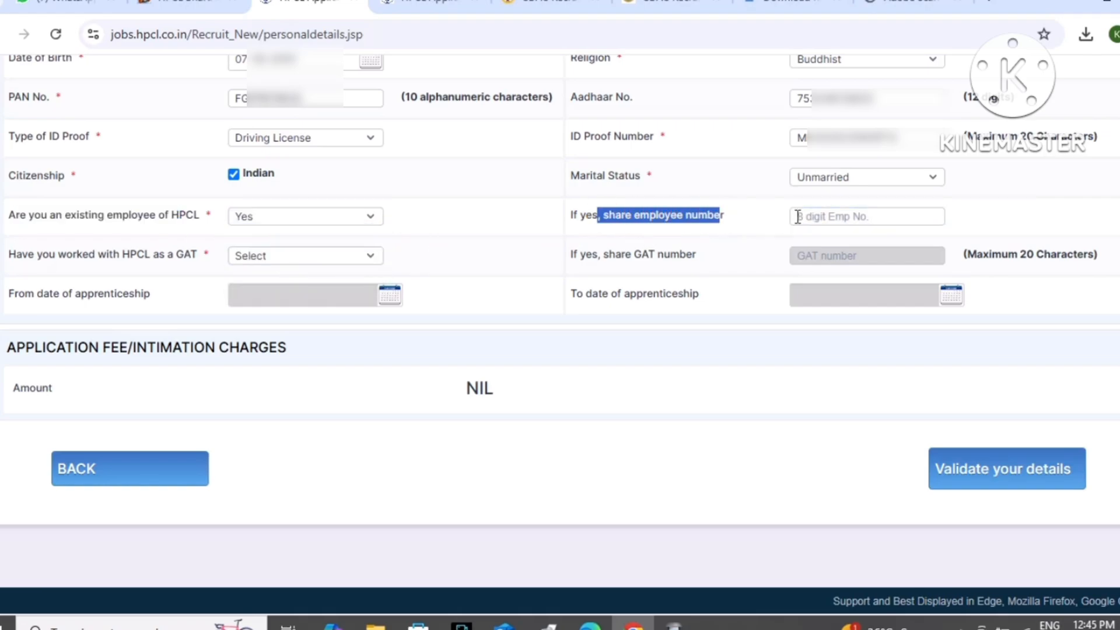
left_click(825, 216)
left_click(274, 219)
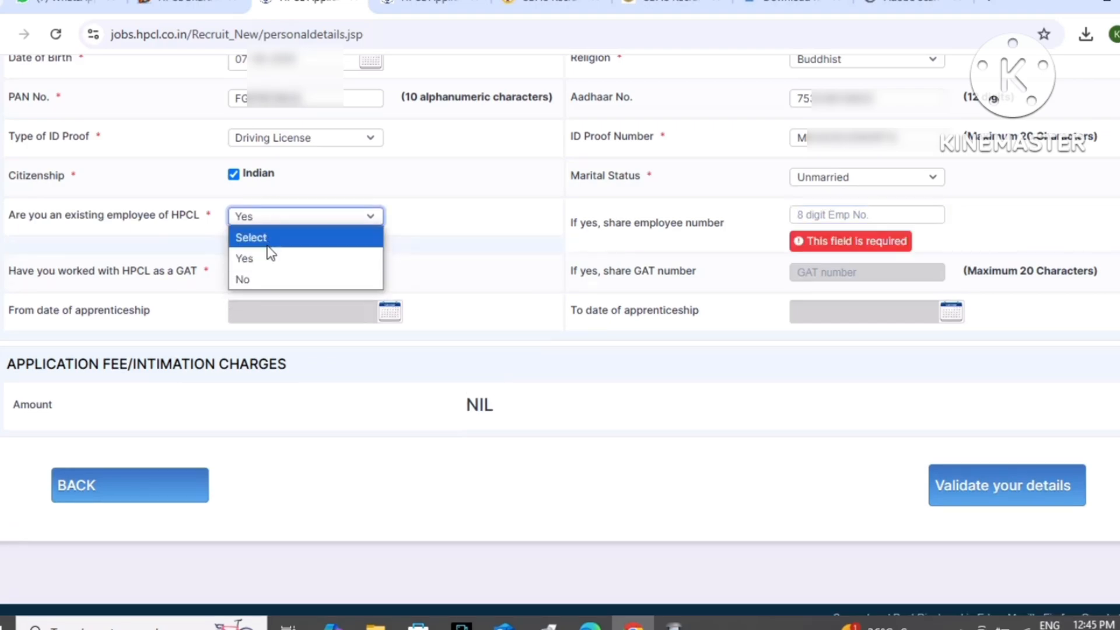
left_click(268, 278)
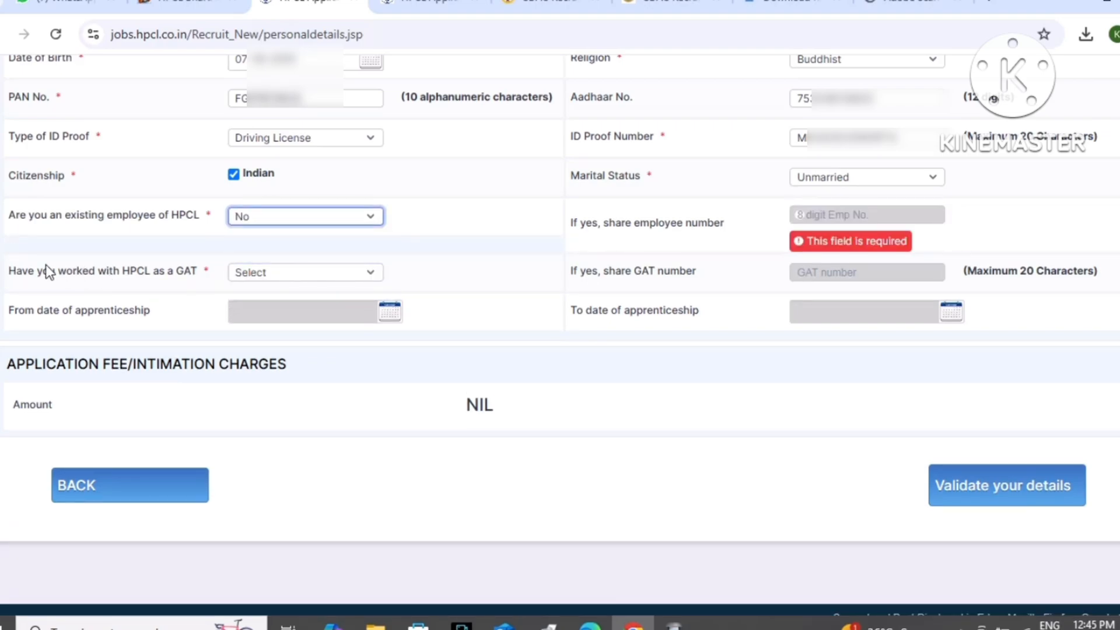
Step: Try answering Yes to having worked with HPCL as a GAT and check the GAT number field
left_click_drag(39, 275, 175, 278)
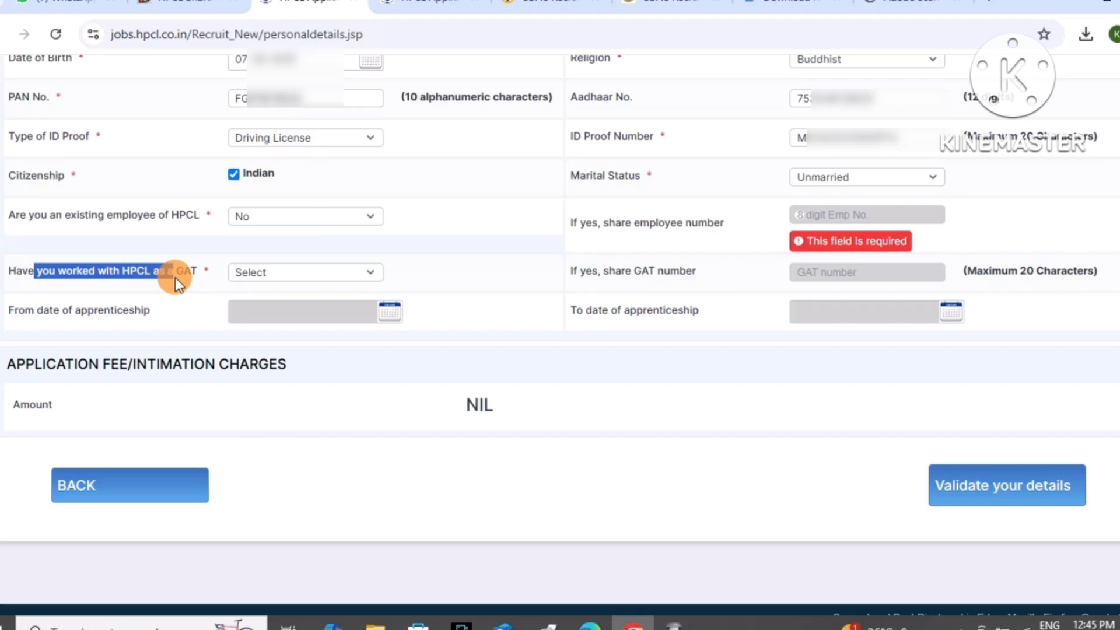
left_click(304, 275)
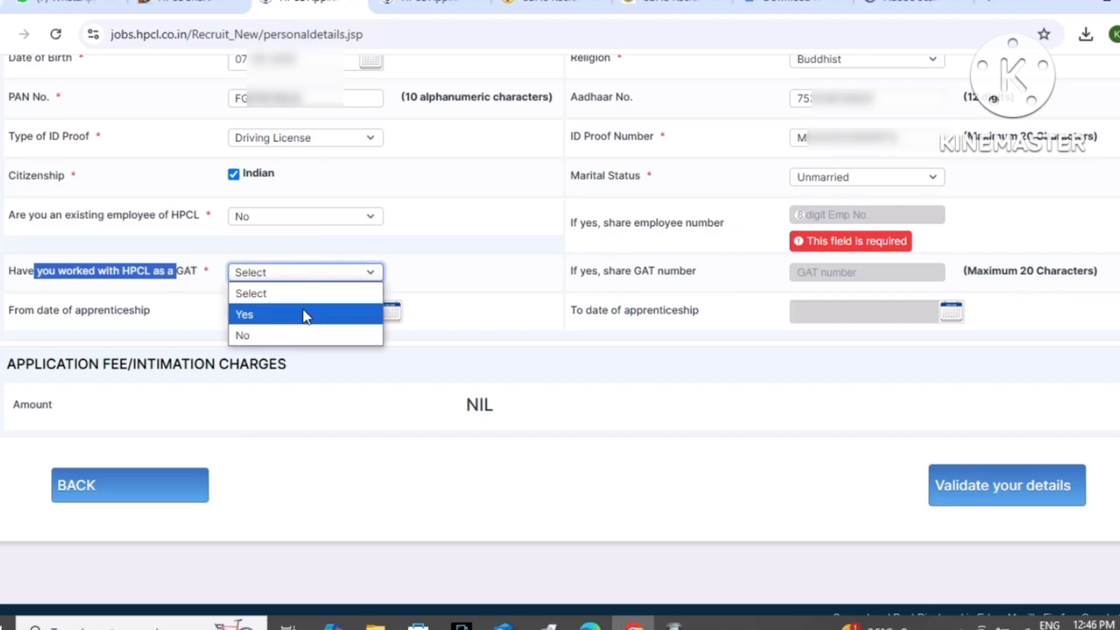
left_click(303, 315)
left_click(601, 278)
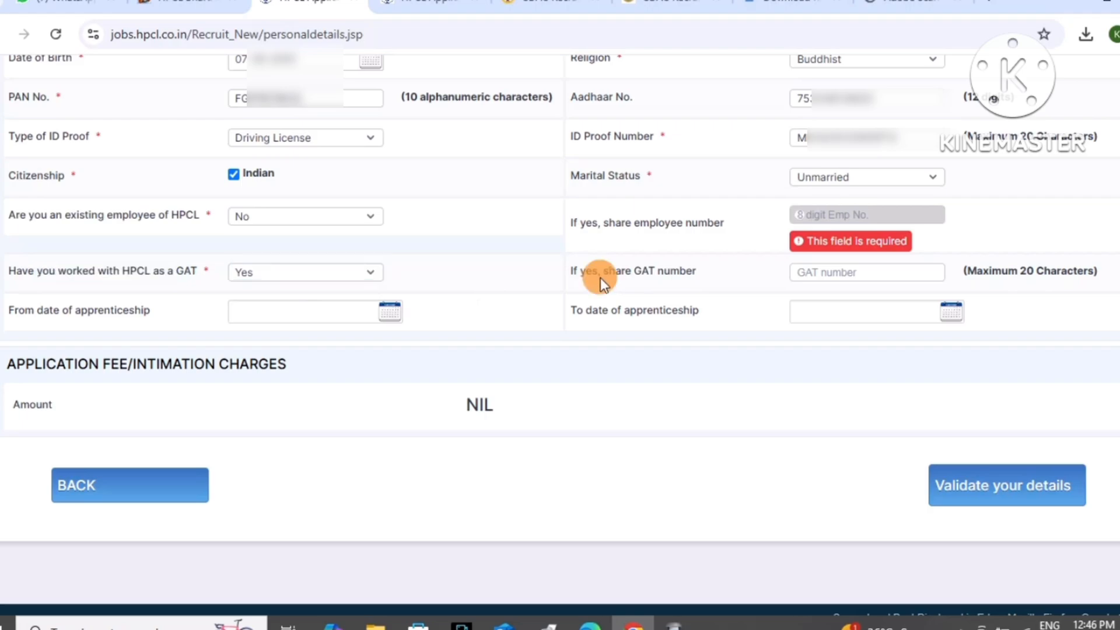
left_click(829, 273)
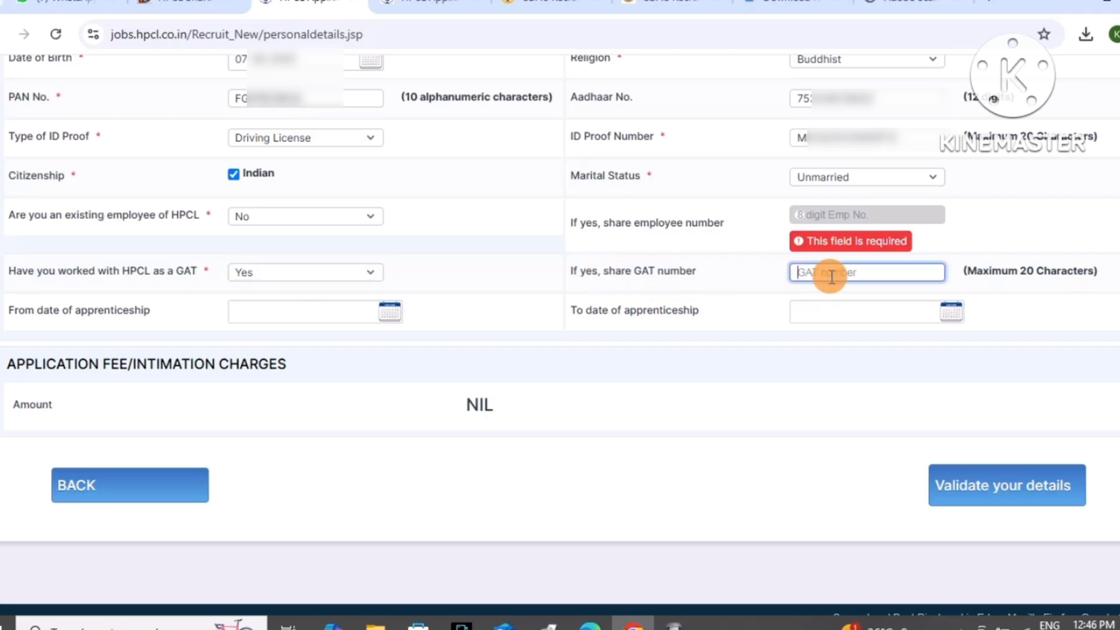
Step: Answer No to having worked with HPCL as a GAT
left_click(255, 273)
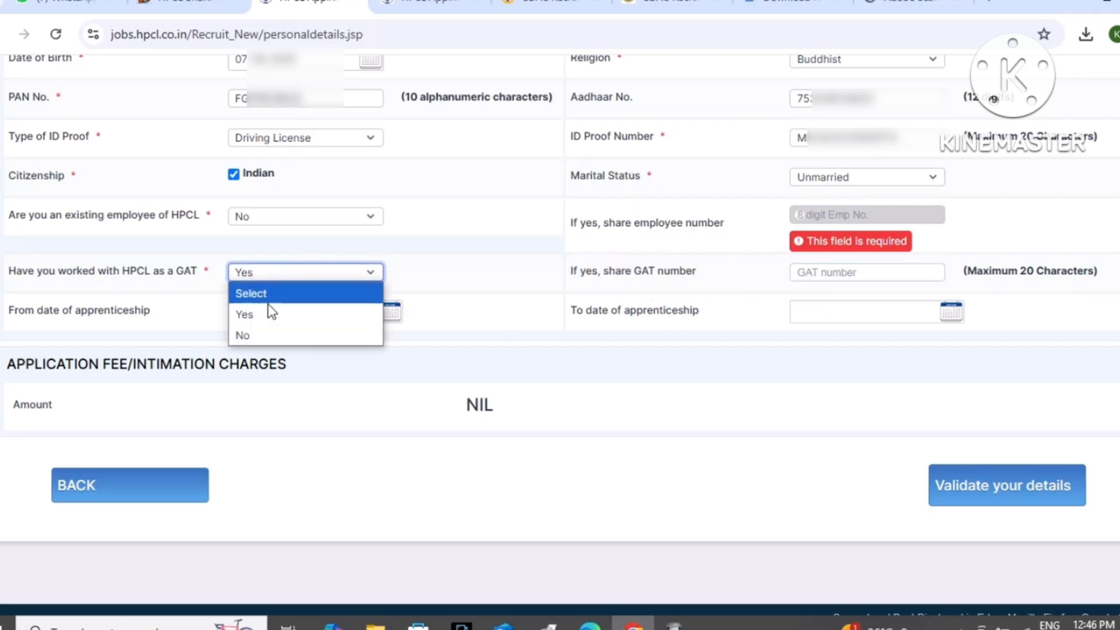
left_click(265, 329)
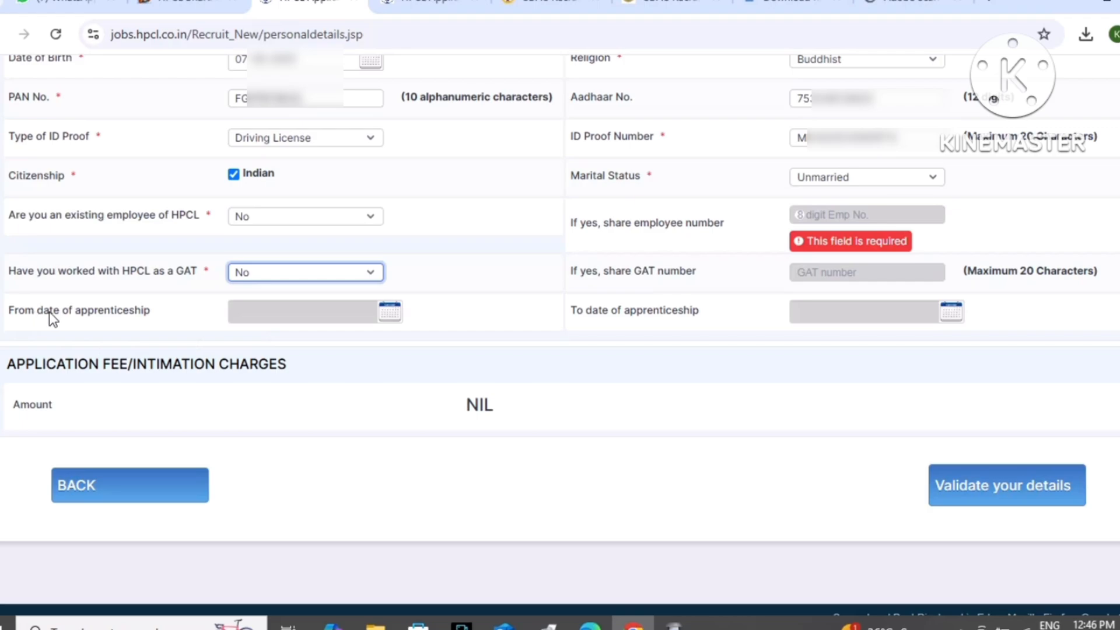
left_click(389, 311)
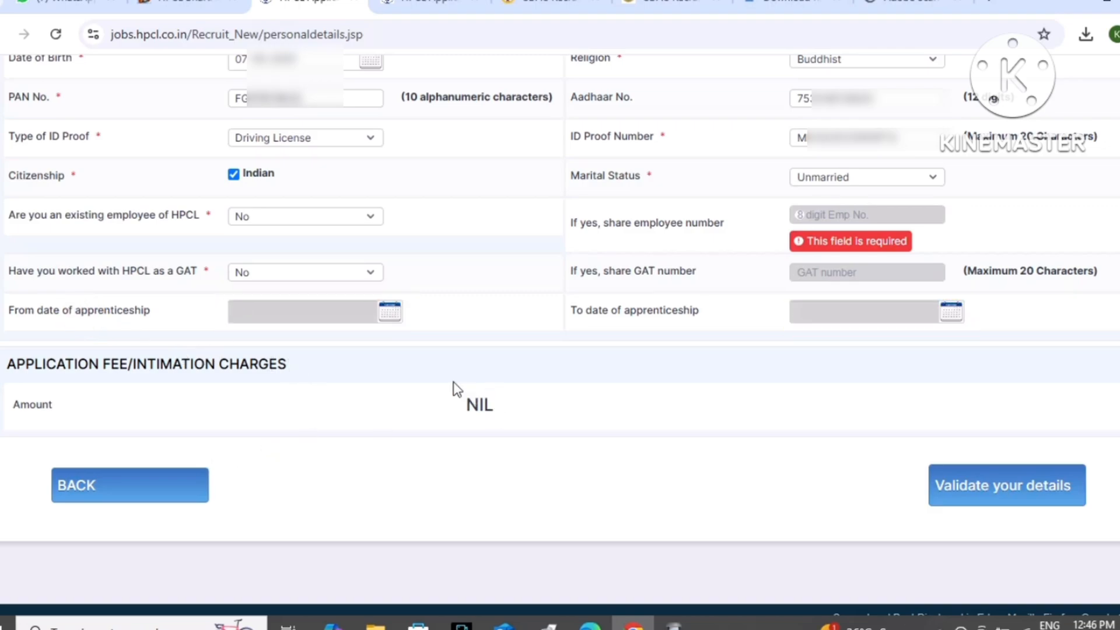
Step: Validate the personal details and save them to move on to the contact details section
left_click(455, 408)
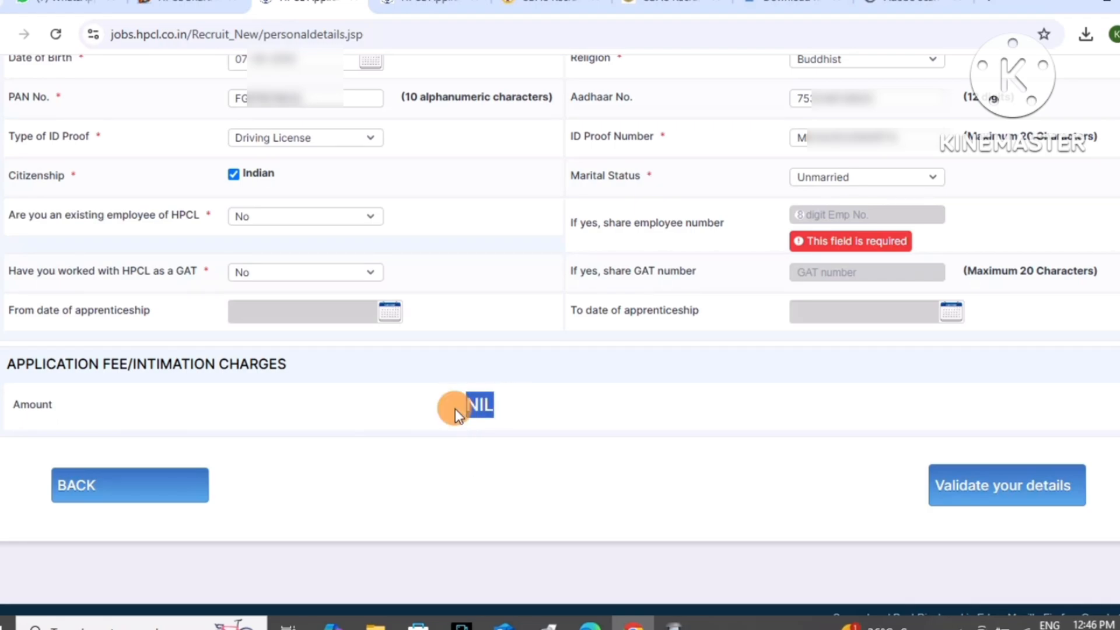
left_click_drag(455, 409, 530, 404)
left_click(530, 406)
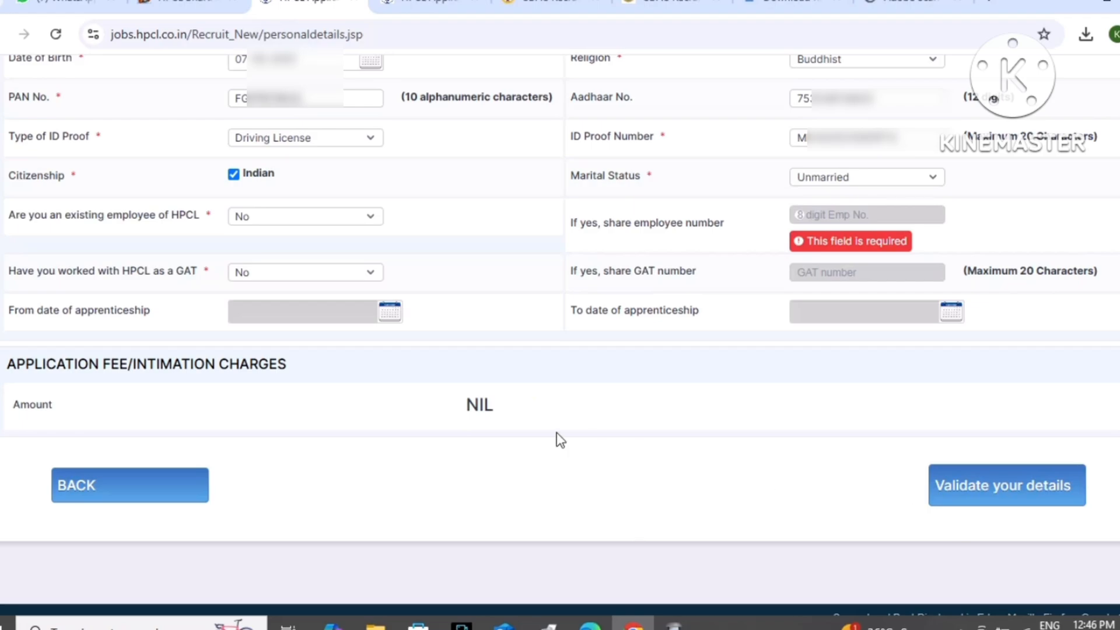
left_click(1004, 493)
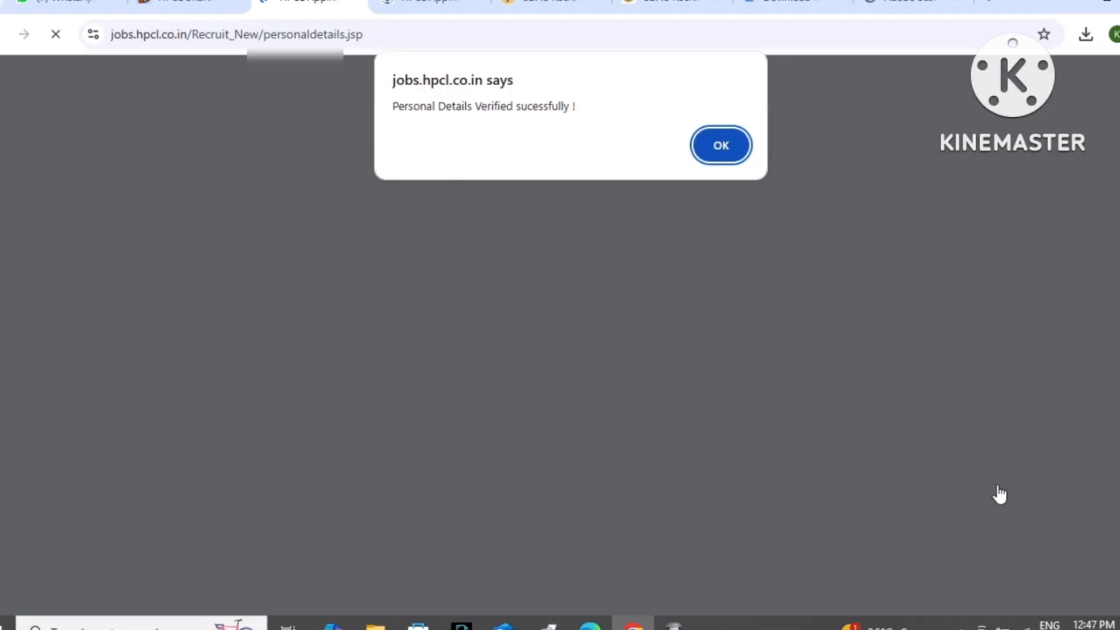
left_click(737, 160)
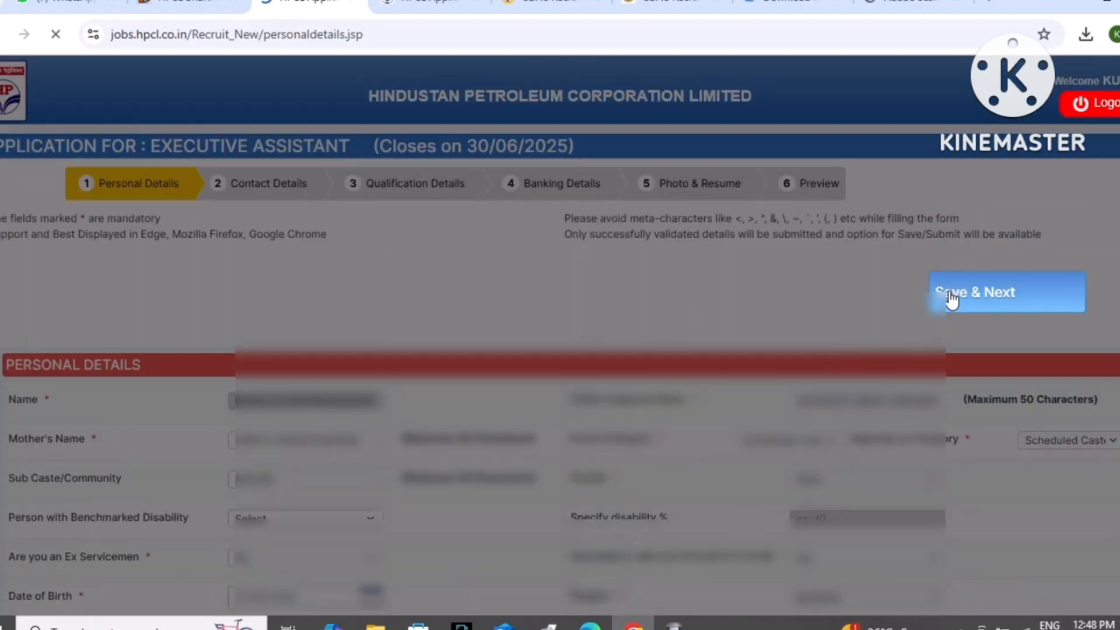
left_click(946, 297)
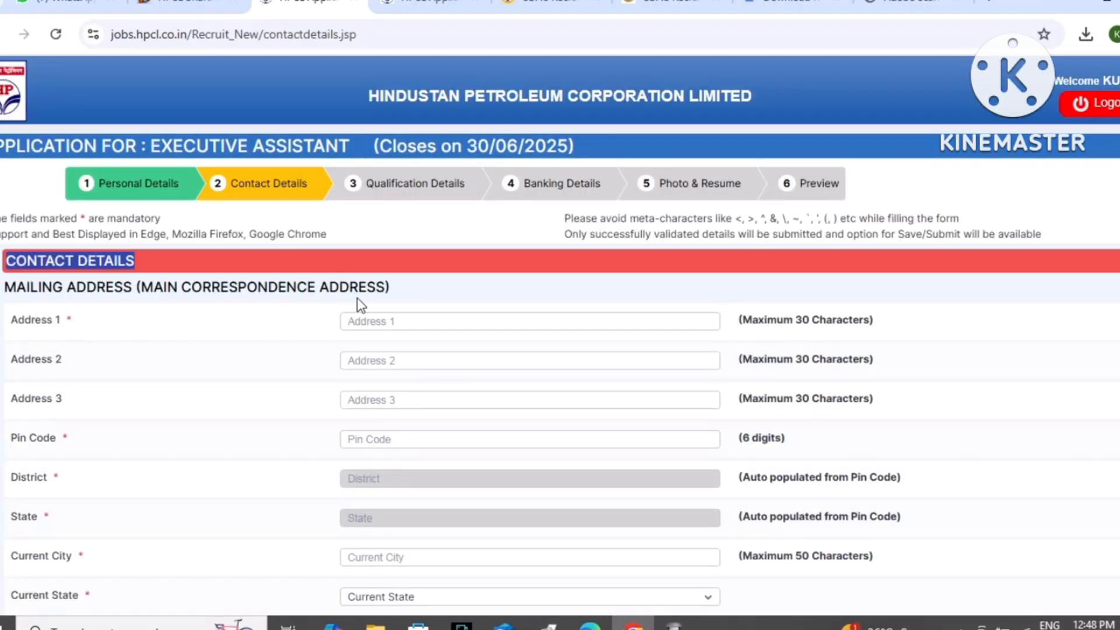
Step: Fill in the three mailing address lines and the postal pin code so that district and state are populated
left_click_drag(401, 289, 42, 290)
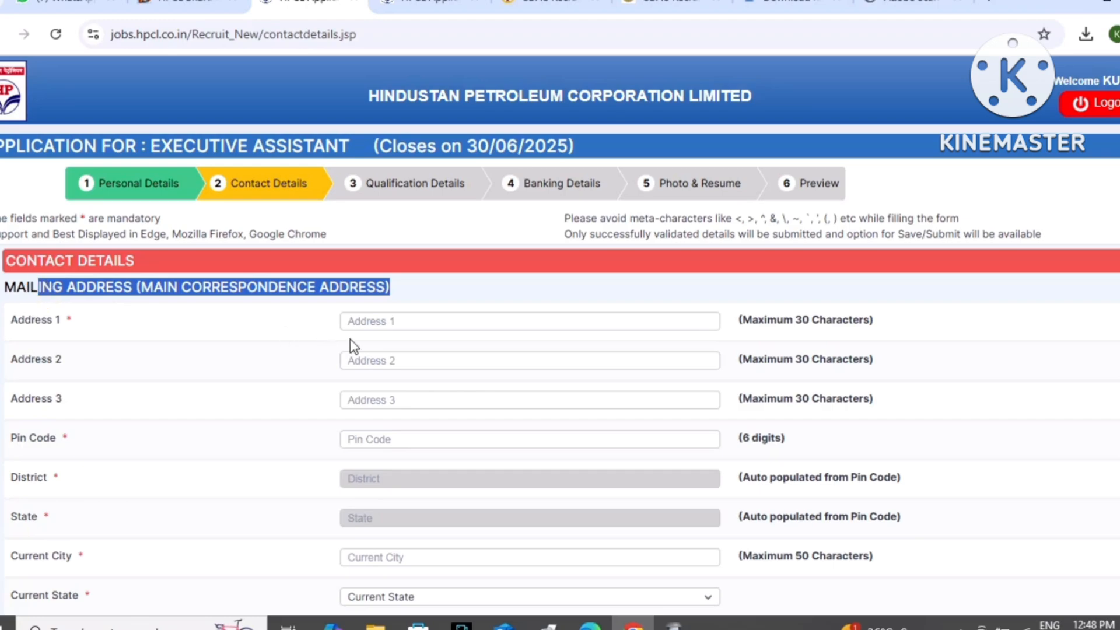
left_click(365, 321)
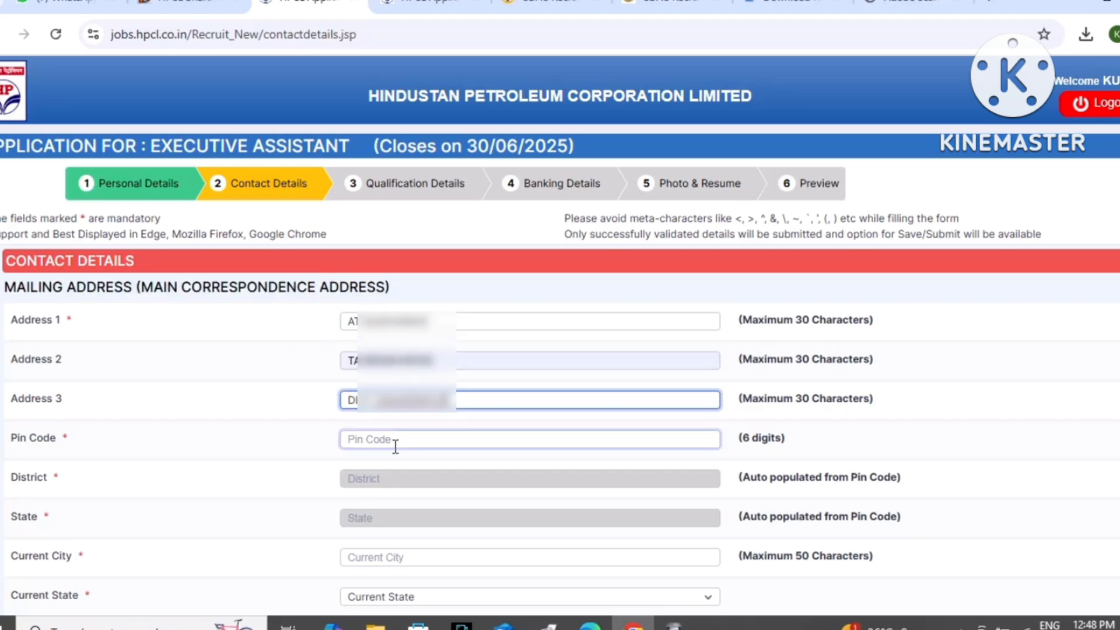
left_click(396, 447)
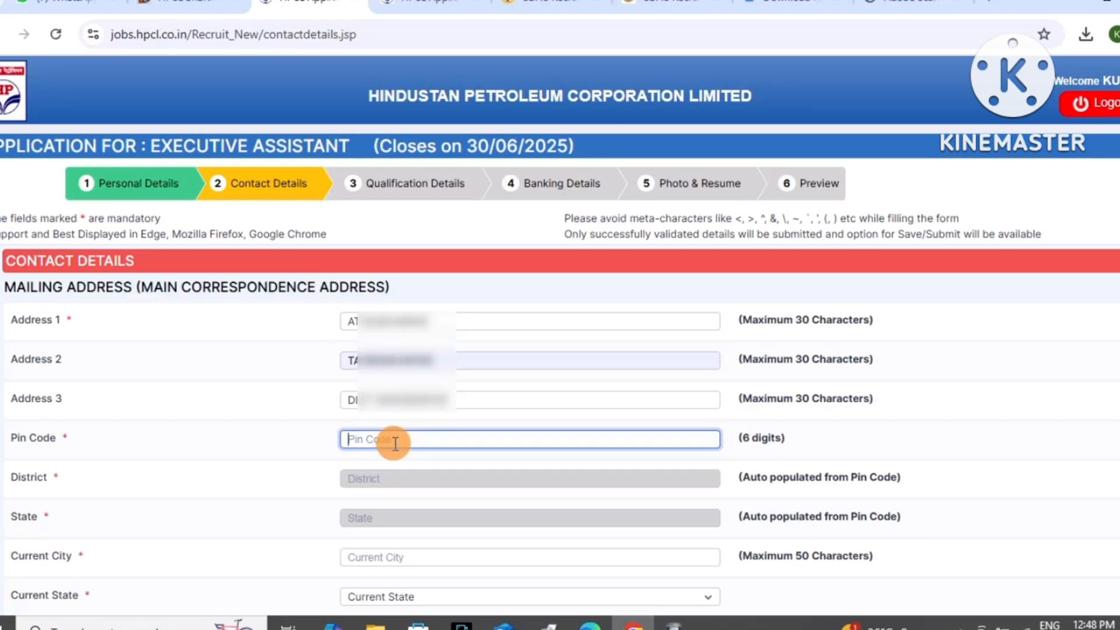
type("441206")
key("Tab")
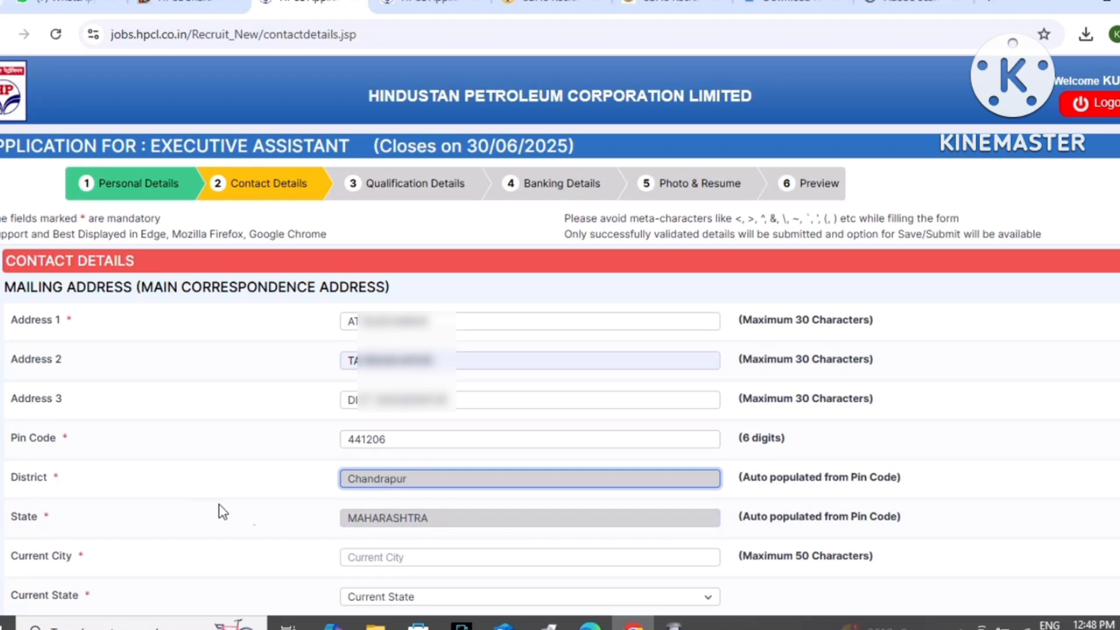
left_click(453, 521)
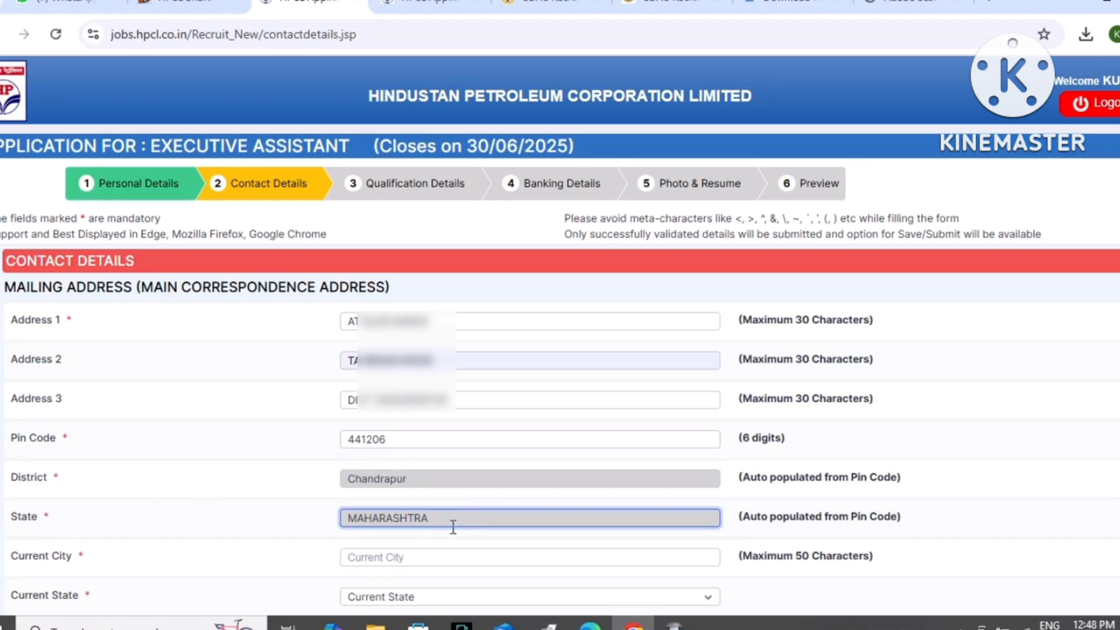
Step: Enter the current city and select the current state for the mailing address
left_click(449, 551)
type("BRAM")
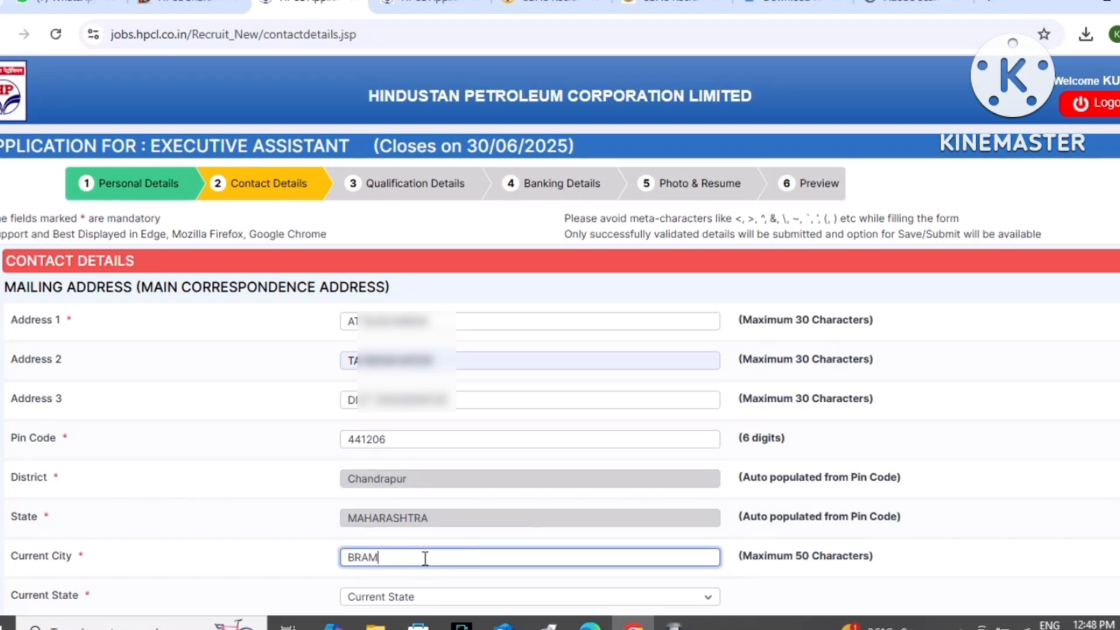
type("HAPURI")
left_click(436, 596)
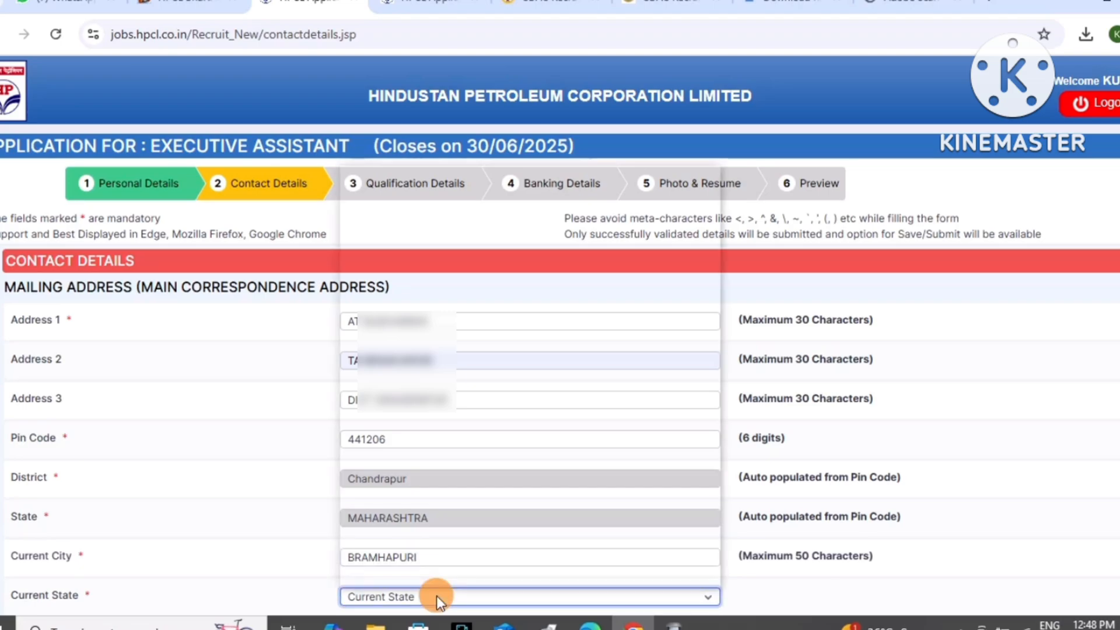
key("m")
key("m")
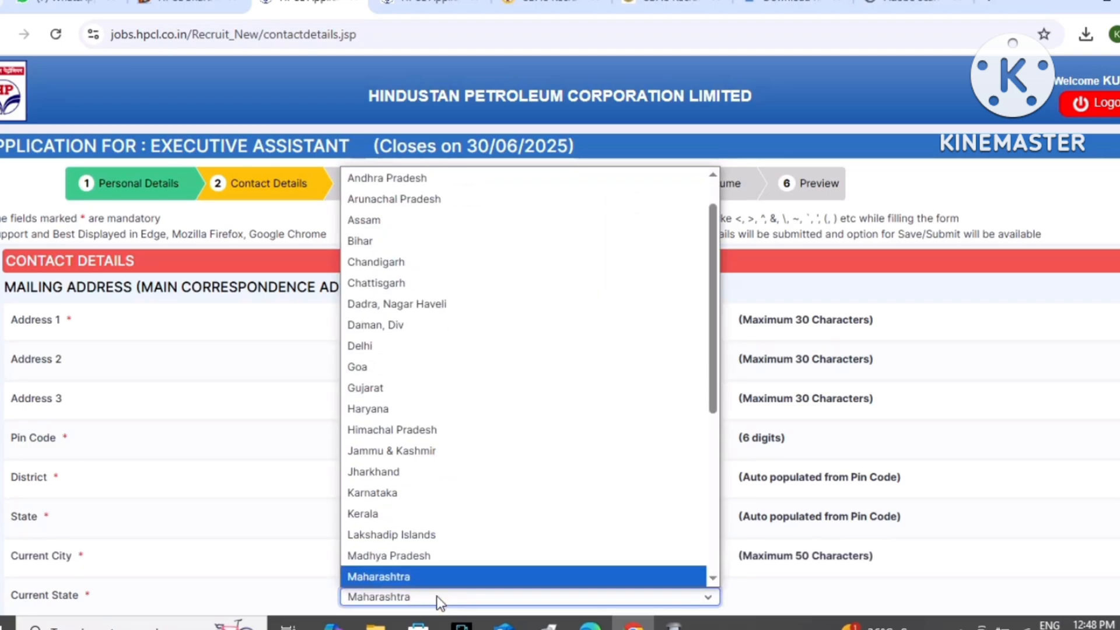
key("Return")
Step: Mark the permanent address as the same as the mailing address
scroll(436, 596, "down", 9)
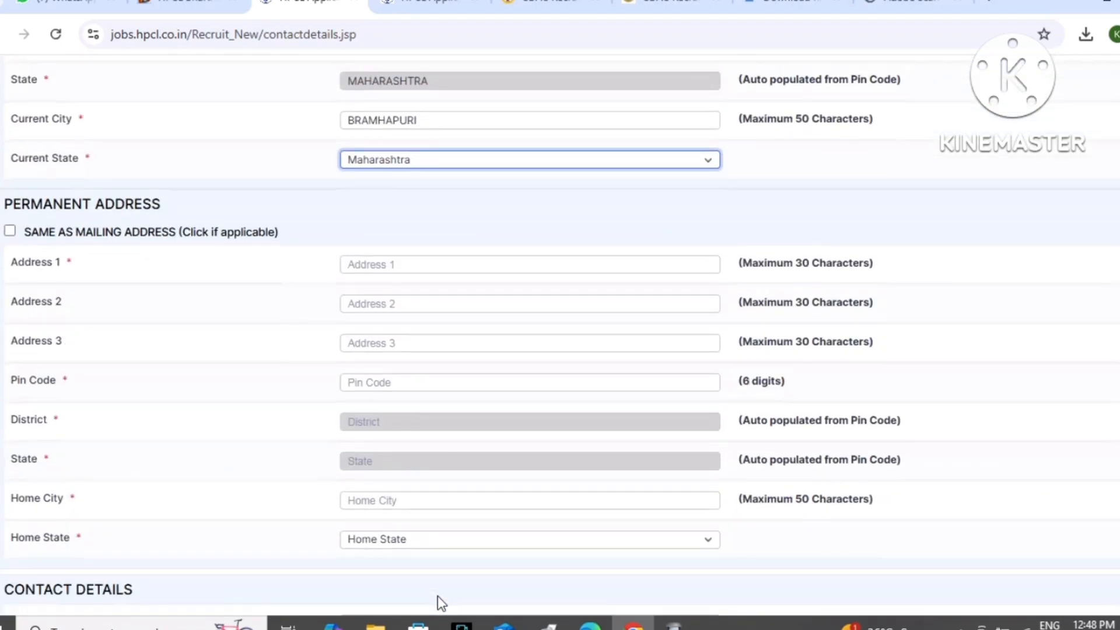
scroll(210, 180, "up", 9)
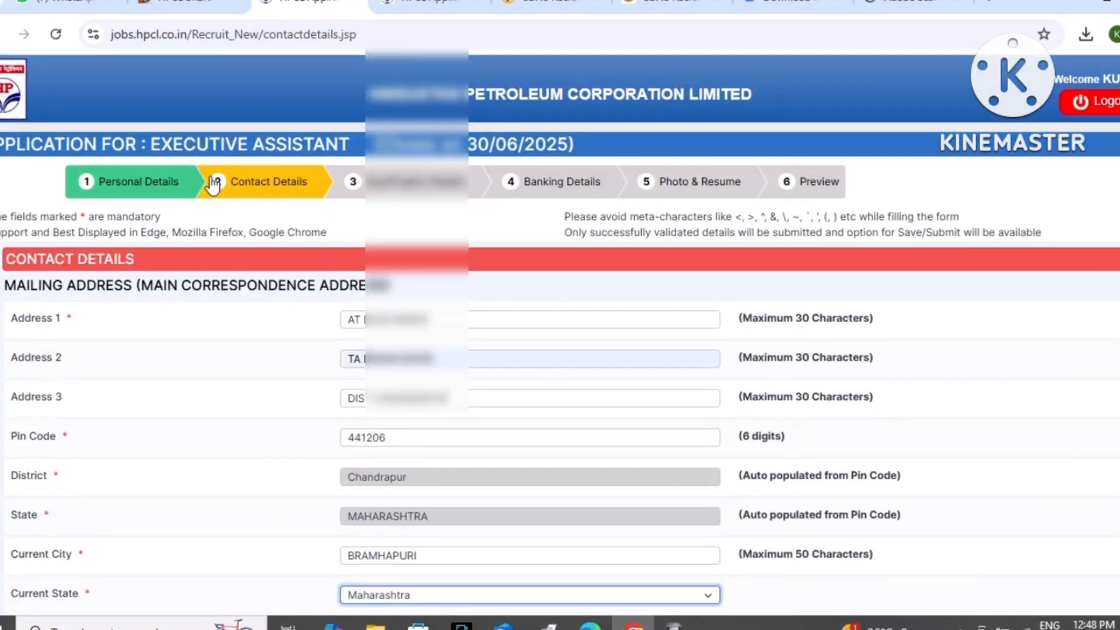
scroll(212, 185, "down", 6)
scroll(211, 185, "down", 3)
left_click(11, 143)
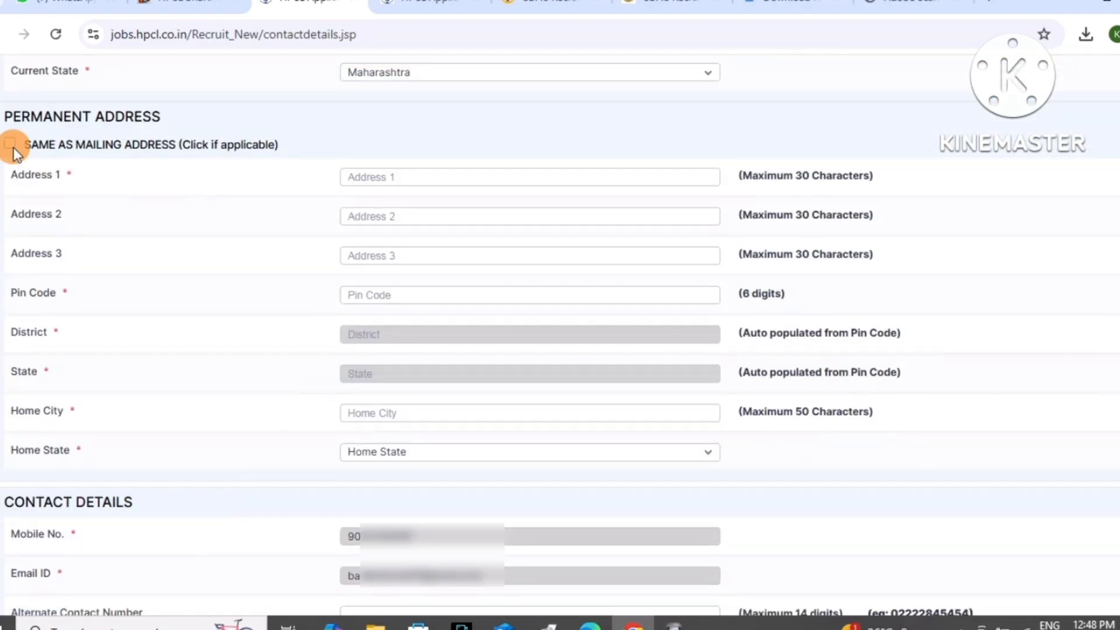
scroll(305, 334, "down", 3)
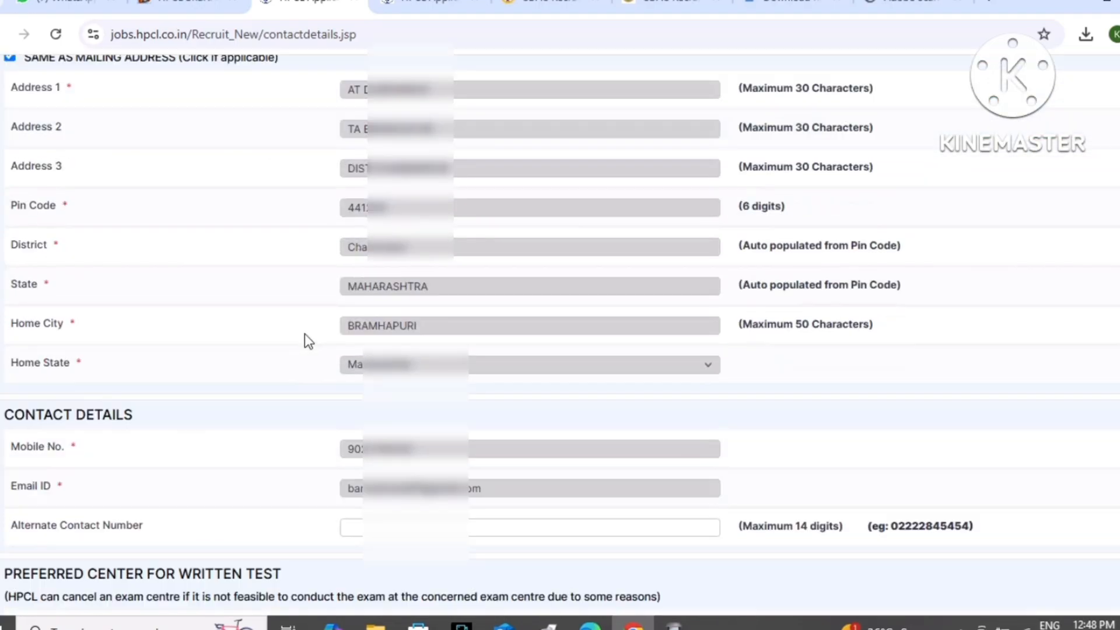
Step: Enter the applicant's alternate contact number in the contact details
left_click(72, 352)
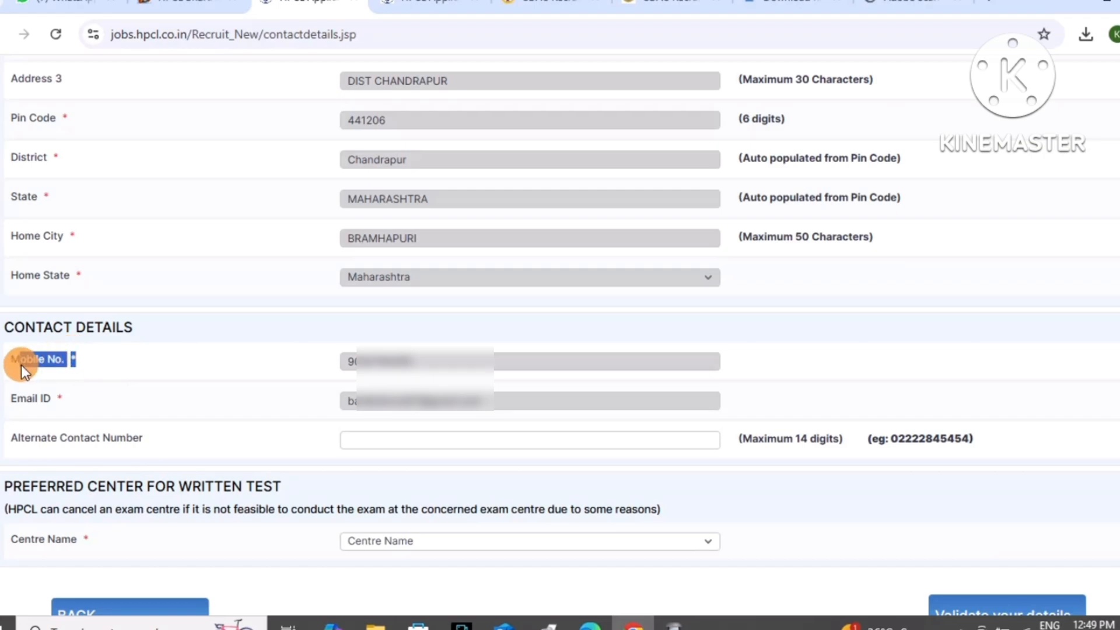
left_click(79, 394)
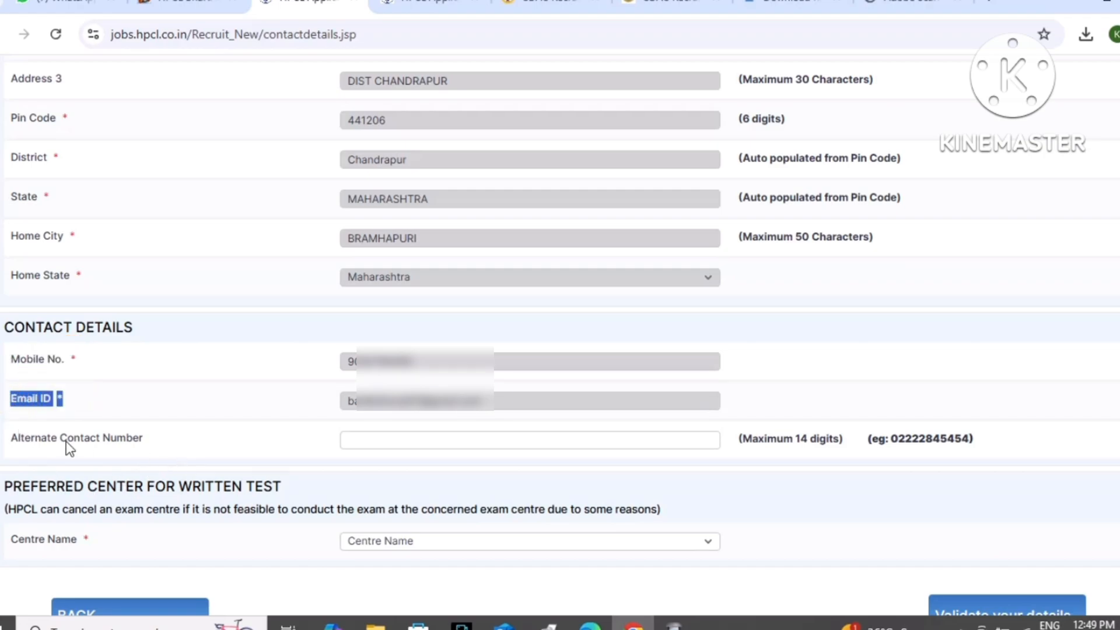
left_click_drag(150, 437, 107, 440)
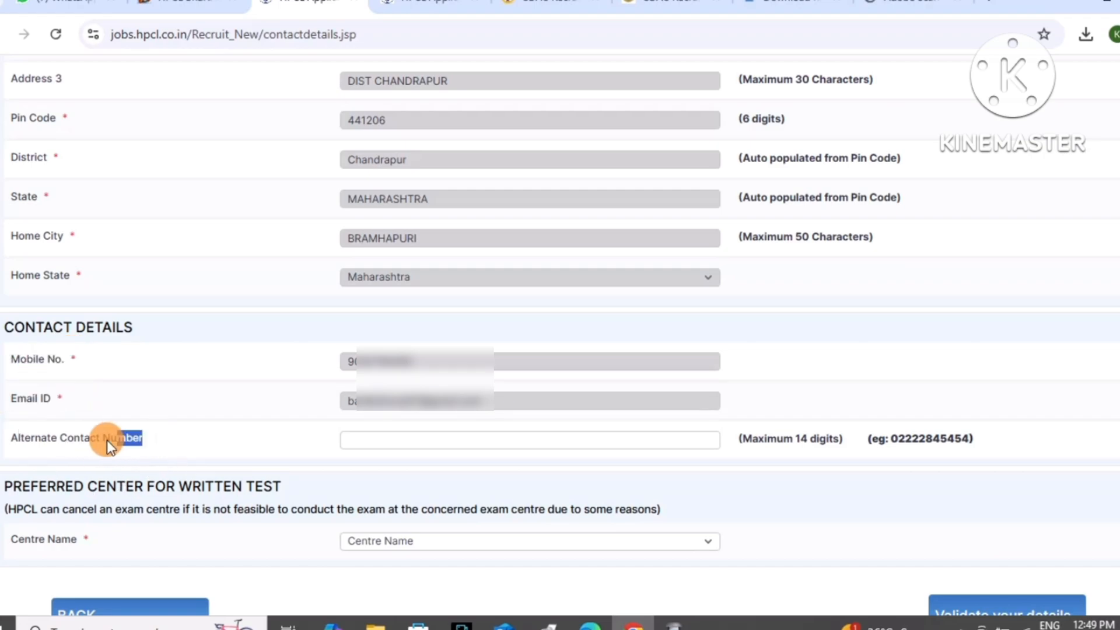
left_click(445, 441)
type("97")
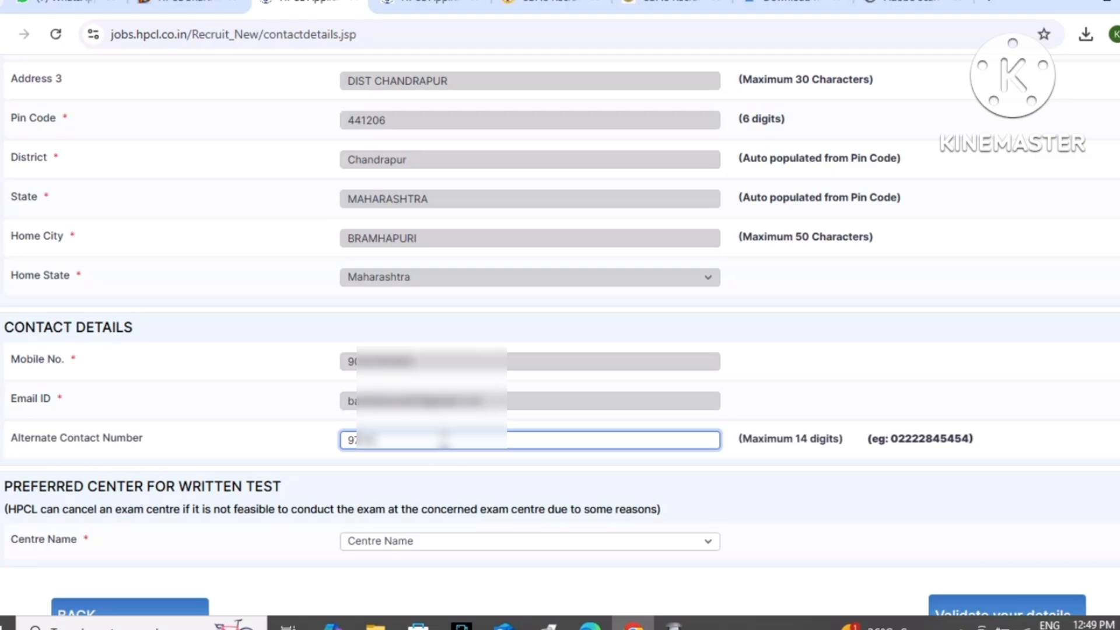
Step: Set the preferred centre for the written test to NA
scroll(157, 563, "down", 2)
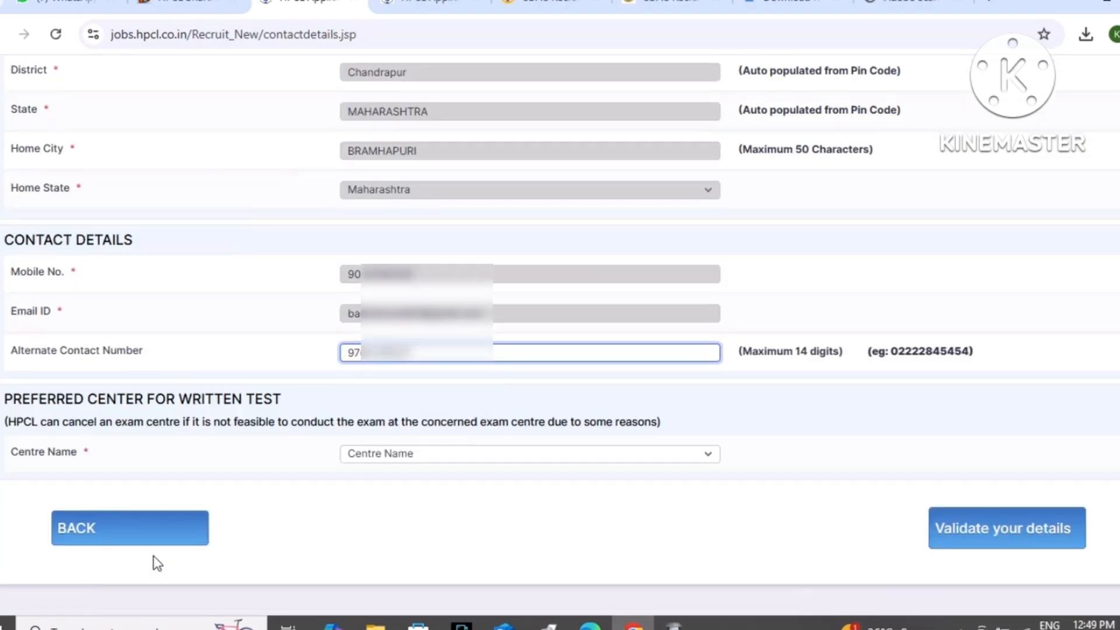
left_click(436, 459)
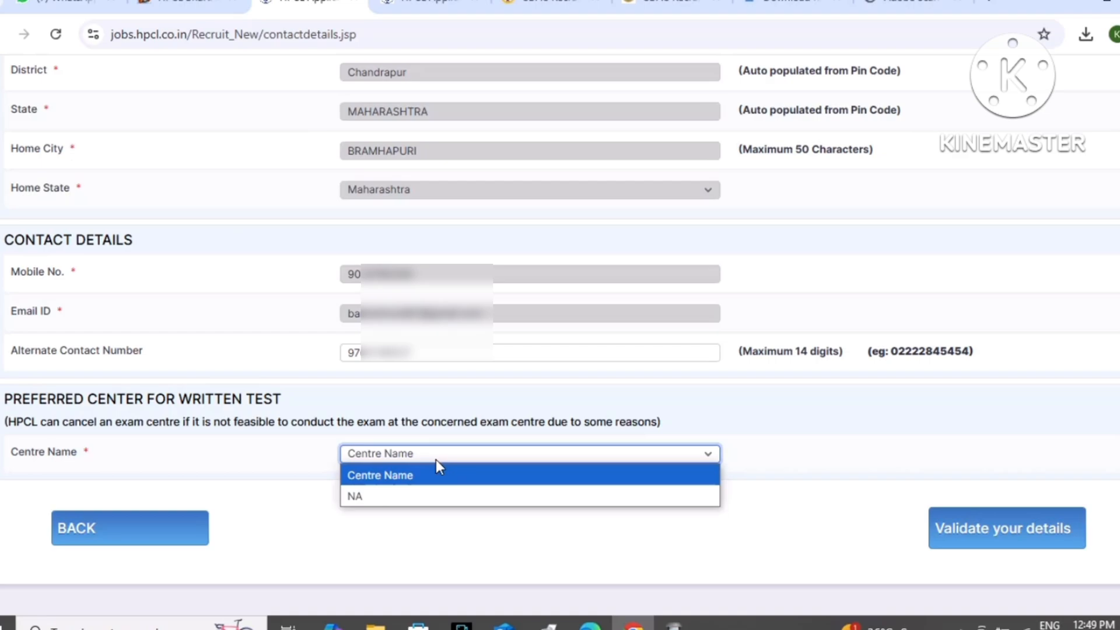
left_click(436, 494)
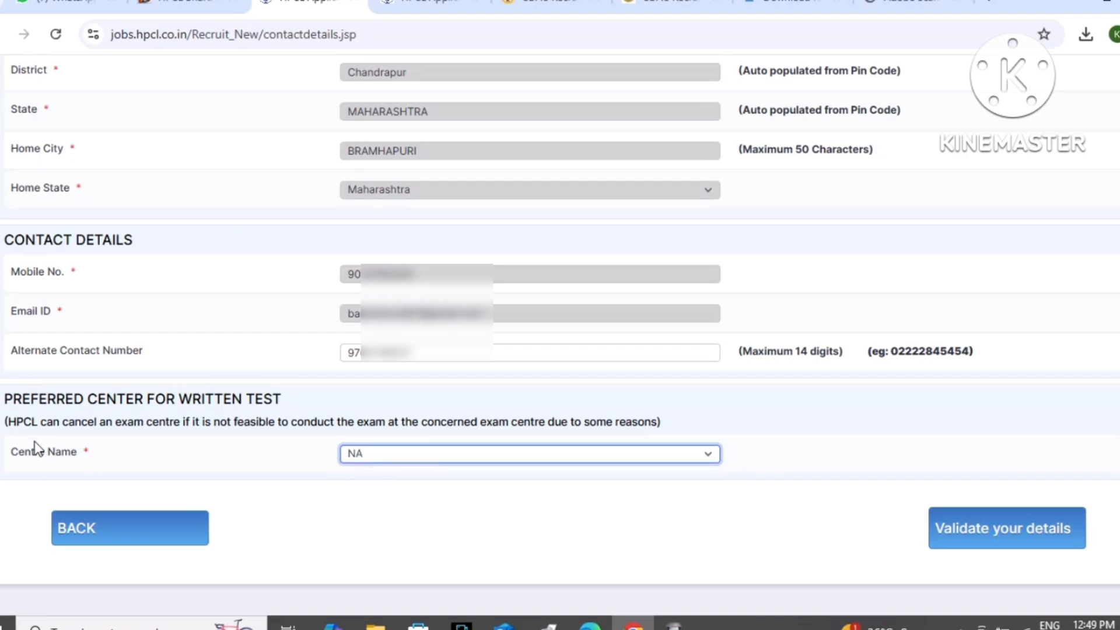
Step: Validate the contact details and continue to the qualification details section
left_click(981, 544)
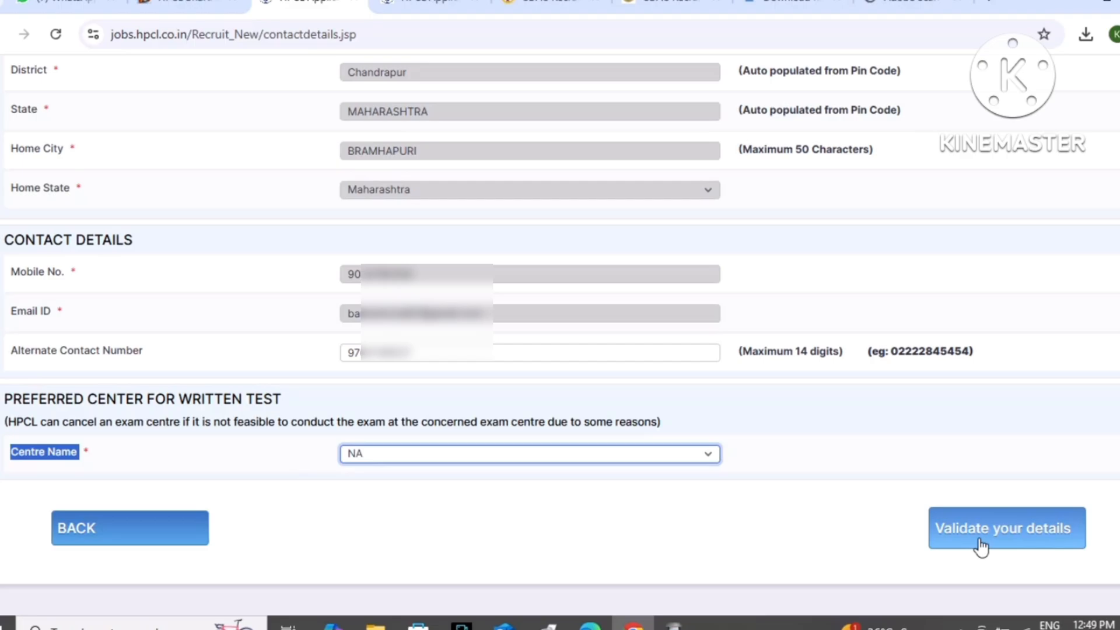
left_click(1004, 546)
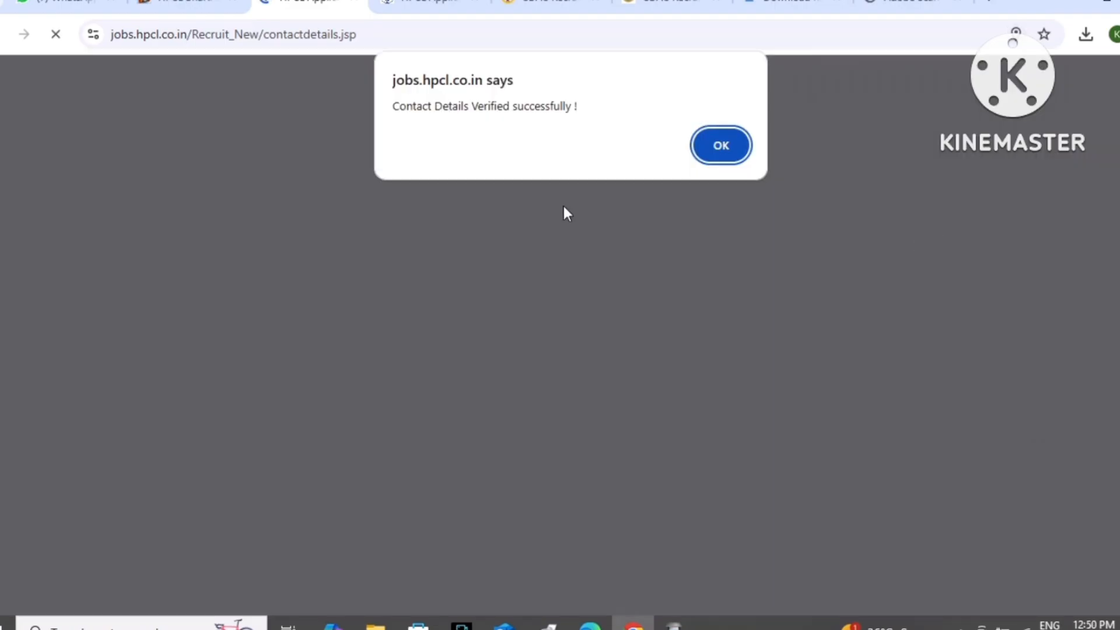
left_click(722, 147)
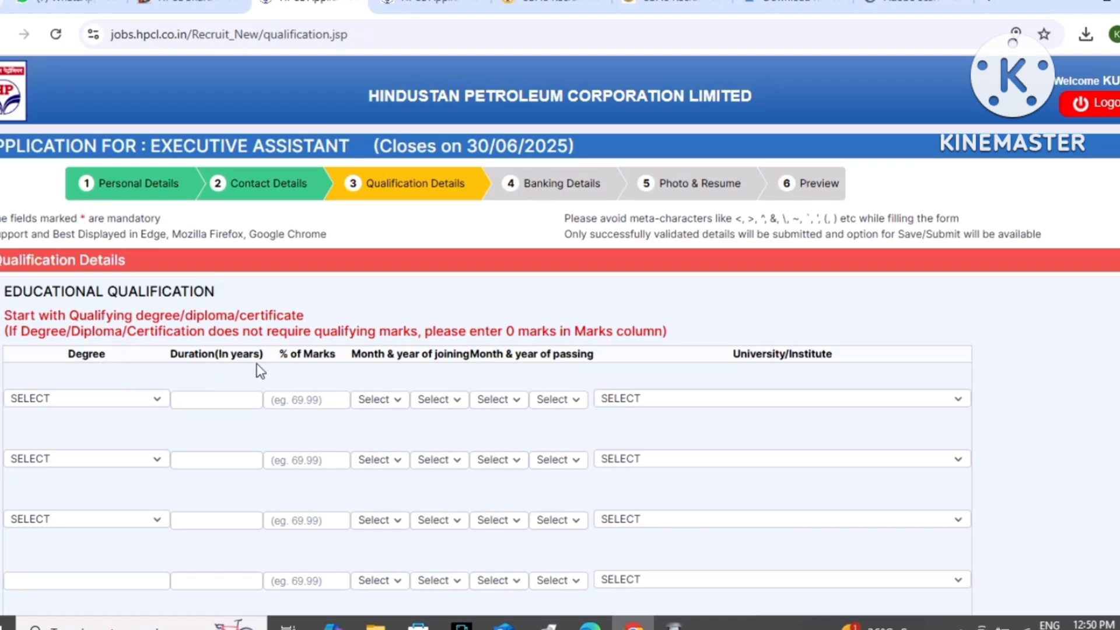
Step: Review the educational qualification table's column headings for duration, marks, joining date, passing date and university or institute
left_click_drag(110, 356, 61, 362)
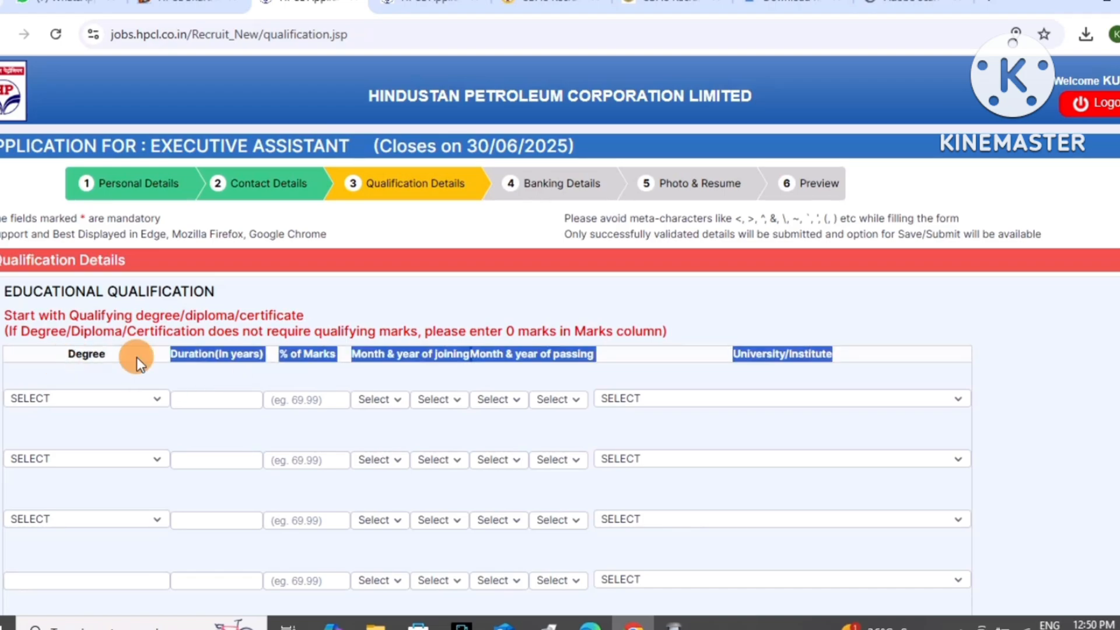
left_click(106, 358)
left_click_drag(261, 354, 168, 365)
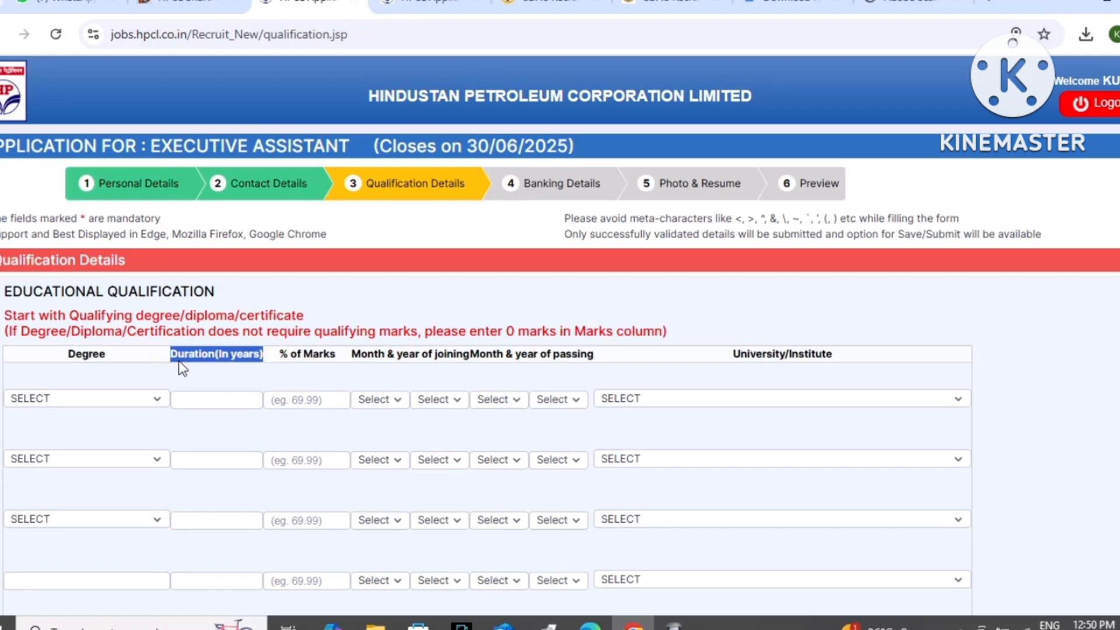
left_click_drag(338, 353, 283, 355)
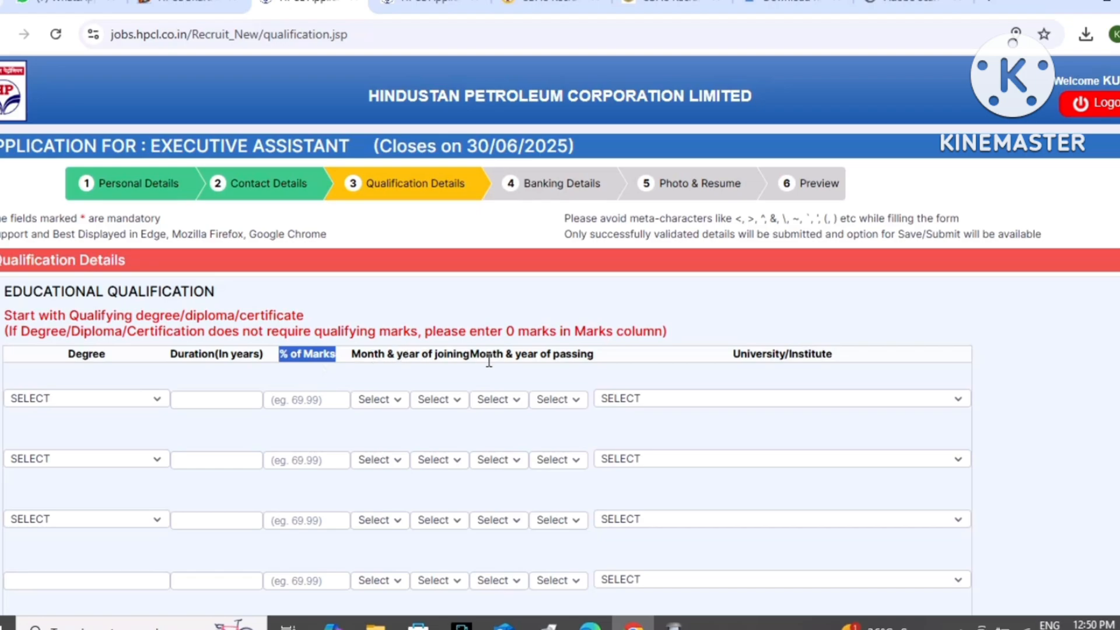
left_click_drag(596, 355, 356, 359)
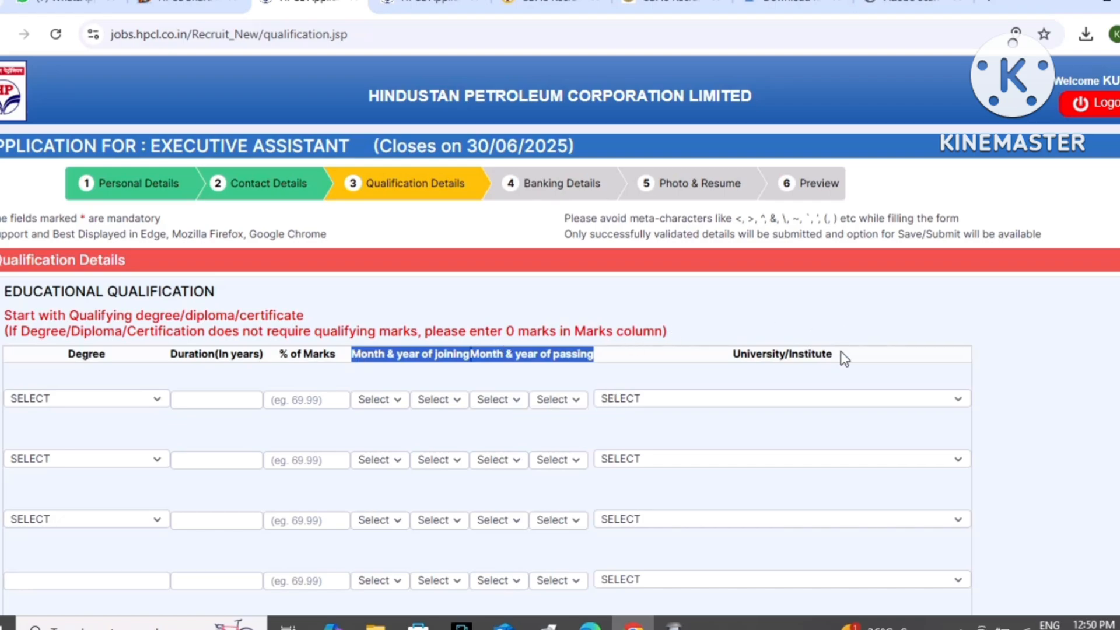
left_click_drag(841, 352, 722, 353)
left_click(688, 352)
Step: Fill the first qualification row with degree GRADUATION, a duration of 3 years and 73.72 % marks
left_click(117, 399)
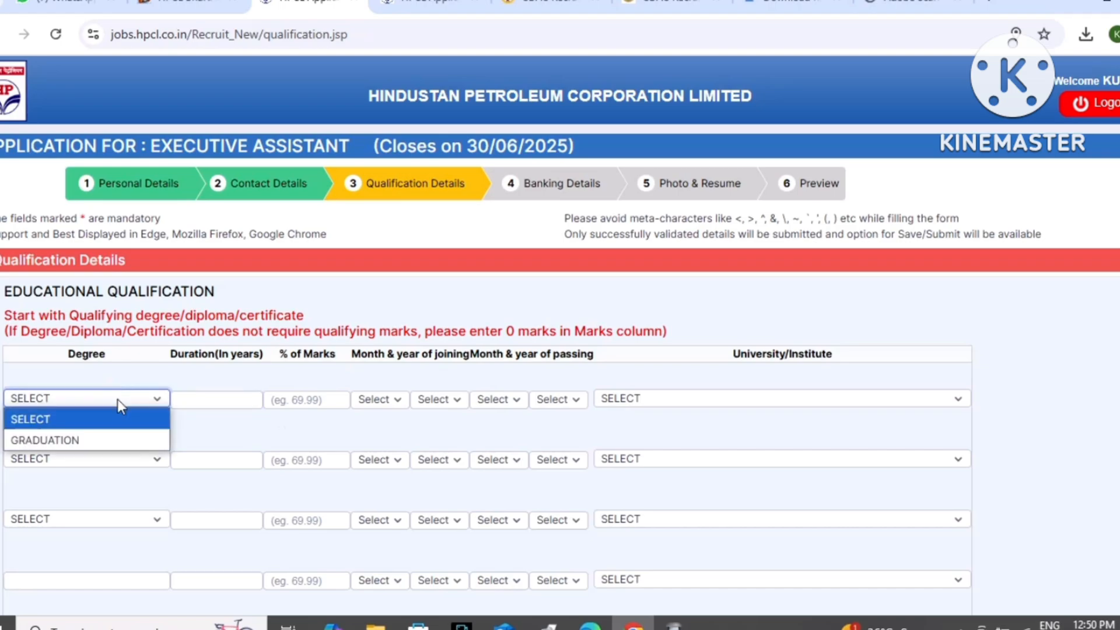
left_click(108, 439)
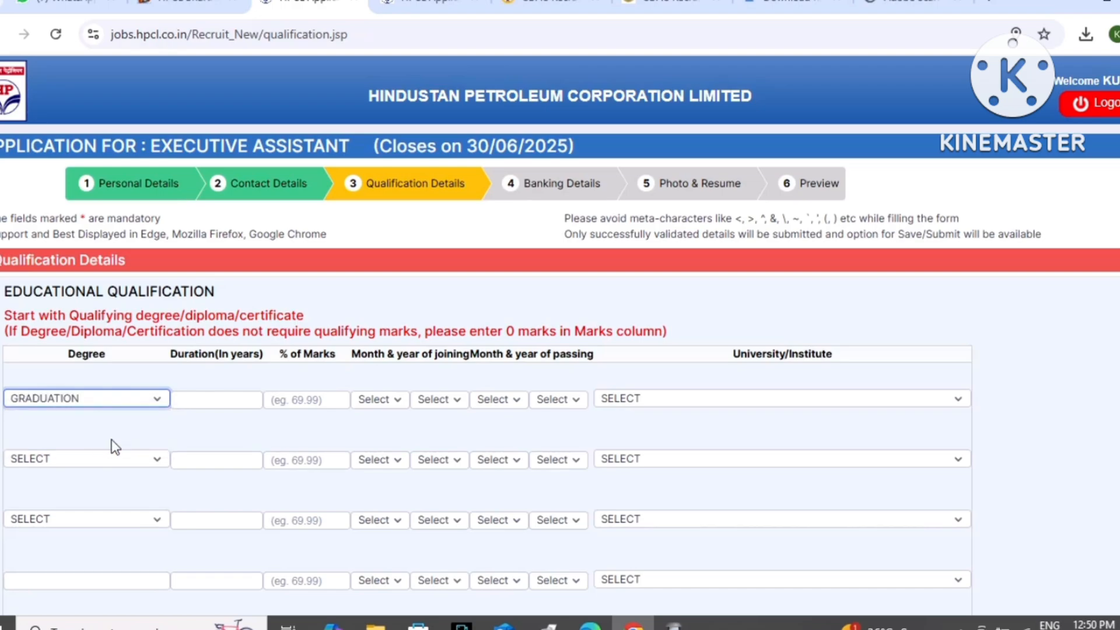
left_click(231, 403)
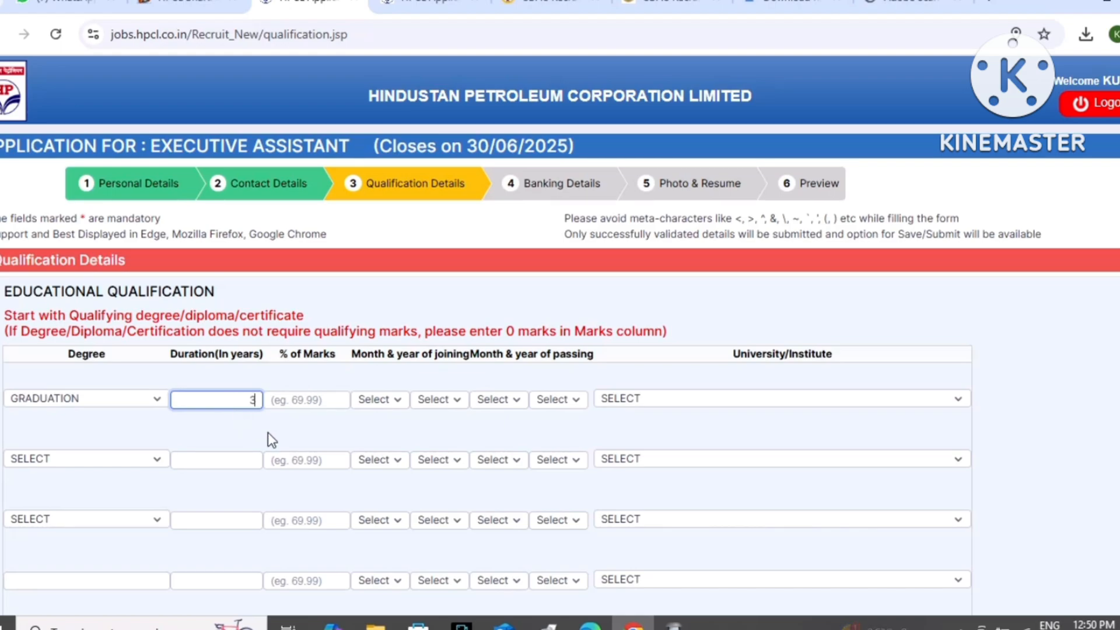
left_click(325, 400)
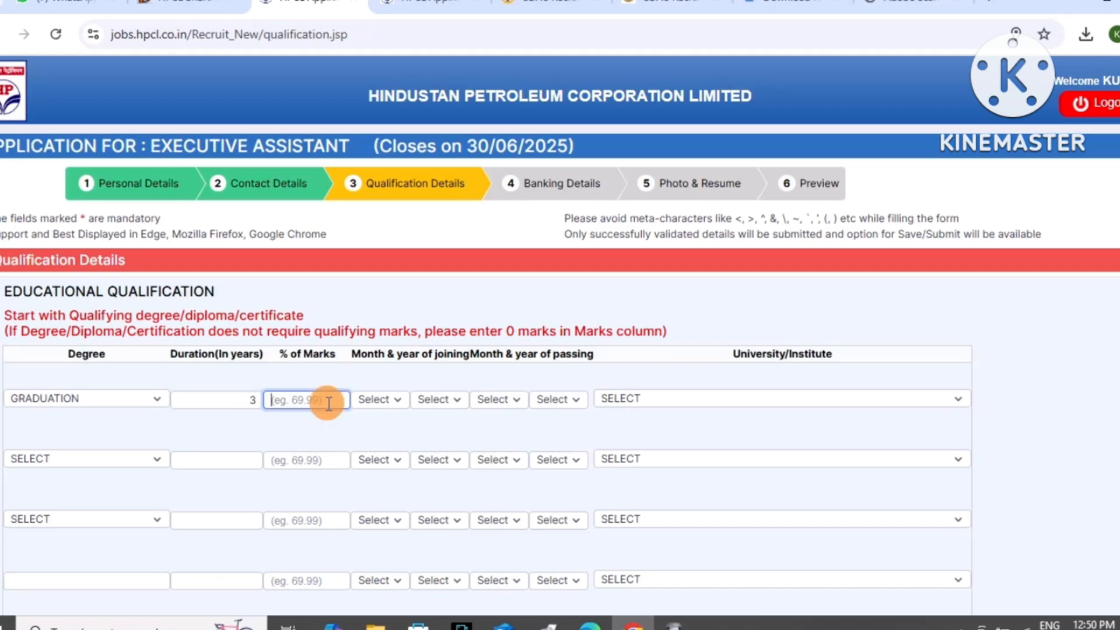
type("73.72")
Step: Set the graduation's month and year of joining to AUG 2019
left_click_drag(457, 354, 355, 352)
left_click(380, 400)
left_click(373, 296)
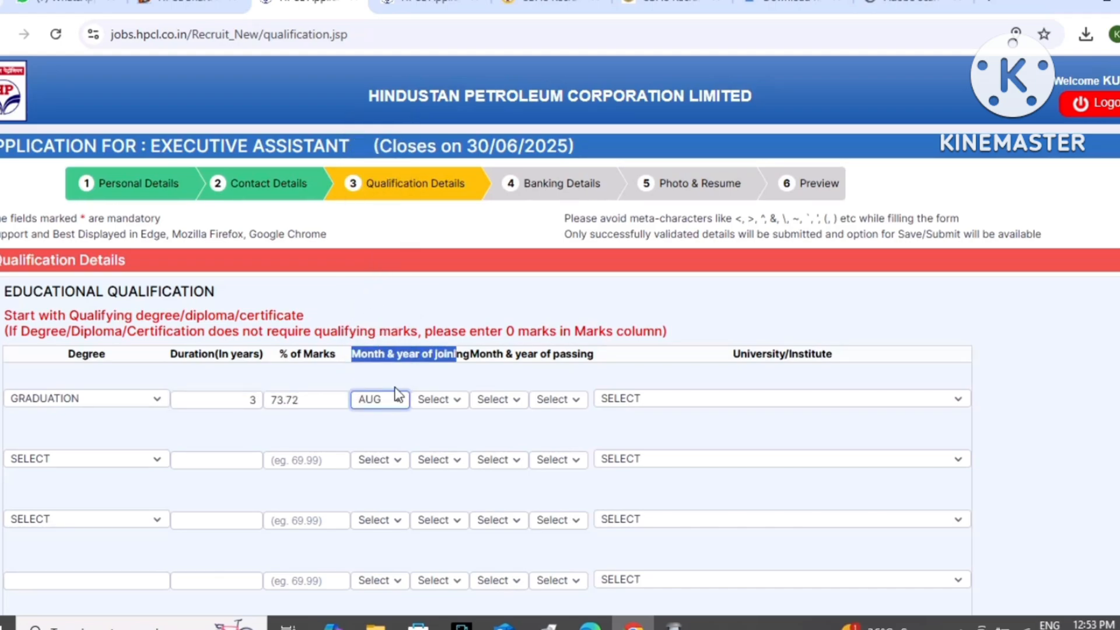
left_click(441, 409)
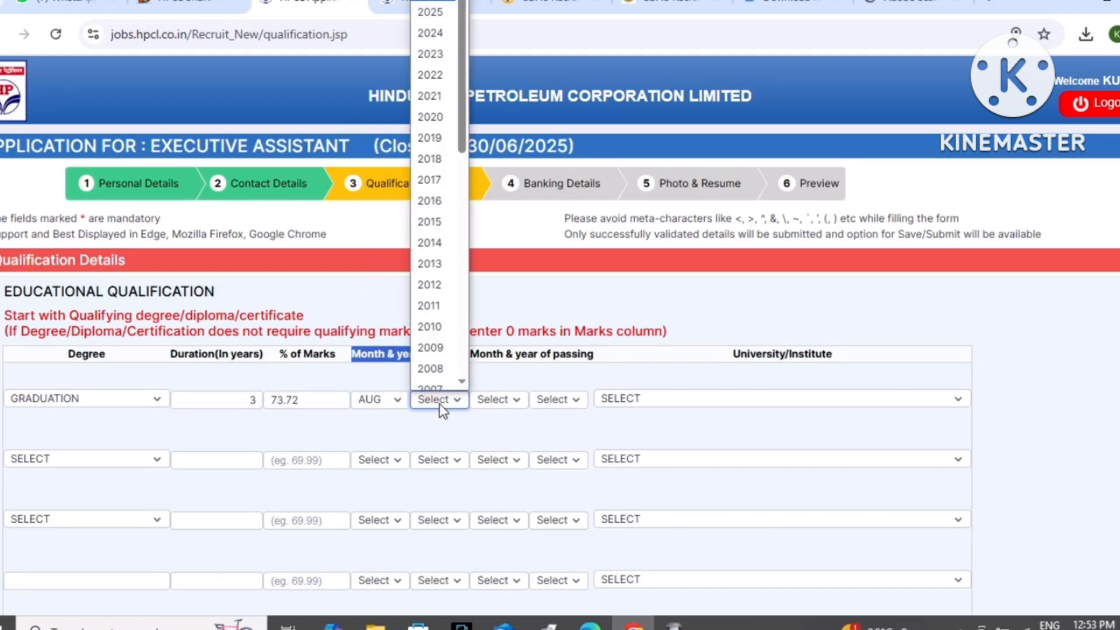
left_click(430, 138)
Step: Set the graduation's month and year of passing to JUL 2022
left_click_drag(594, 355, 508, 363)
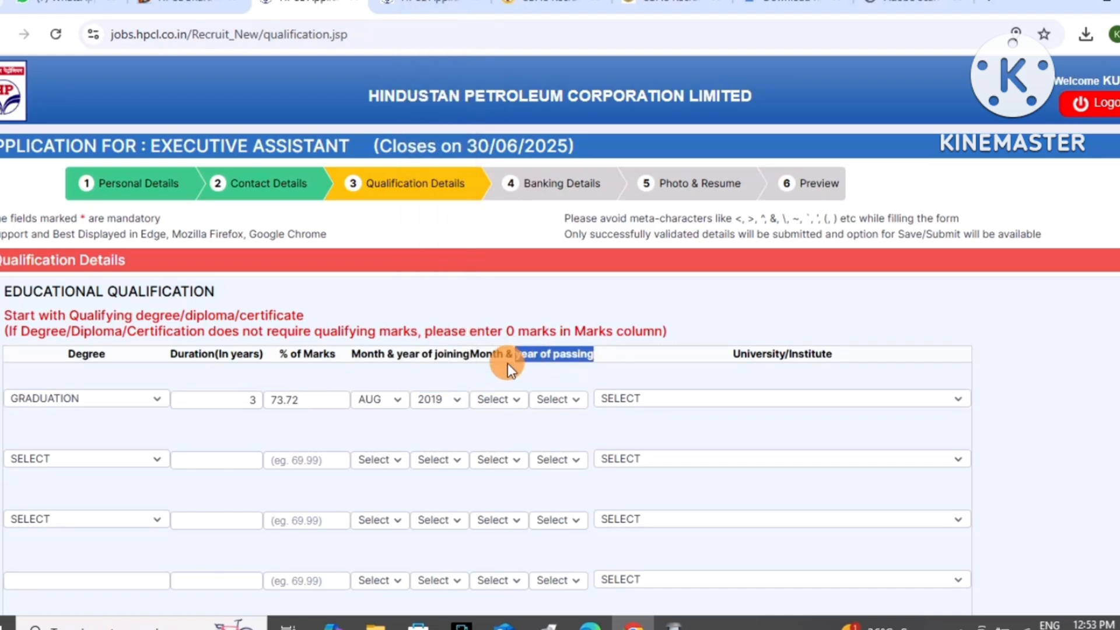
left_click(494, 400)
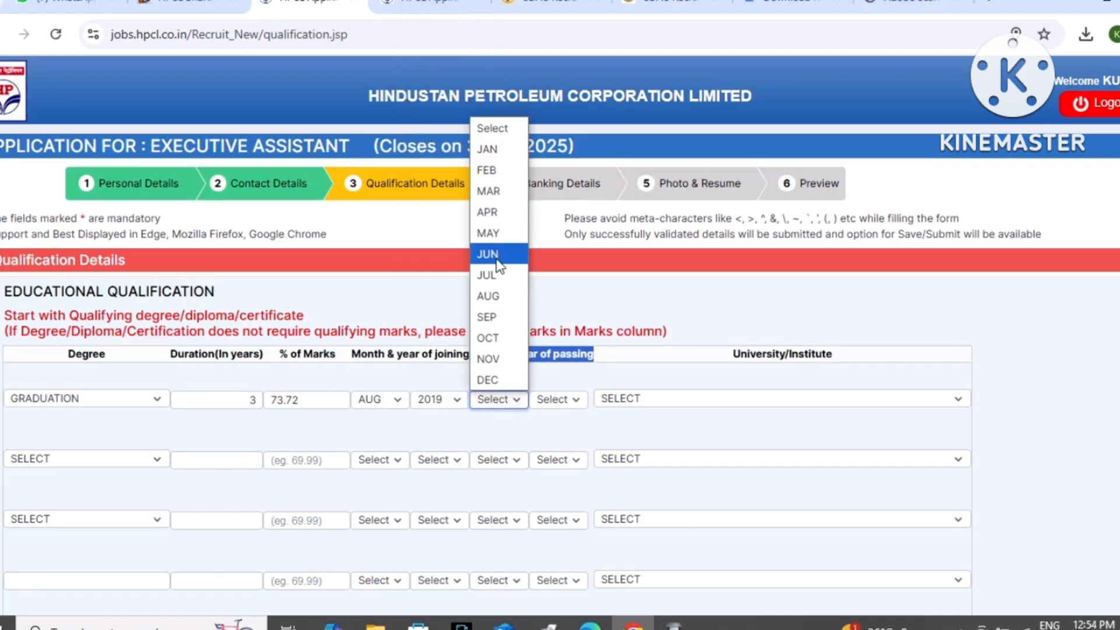
left_click(490, 276)
left_click(563, 408)
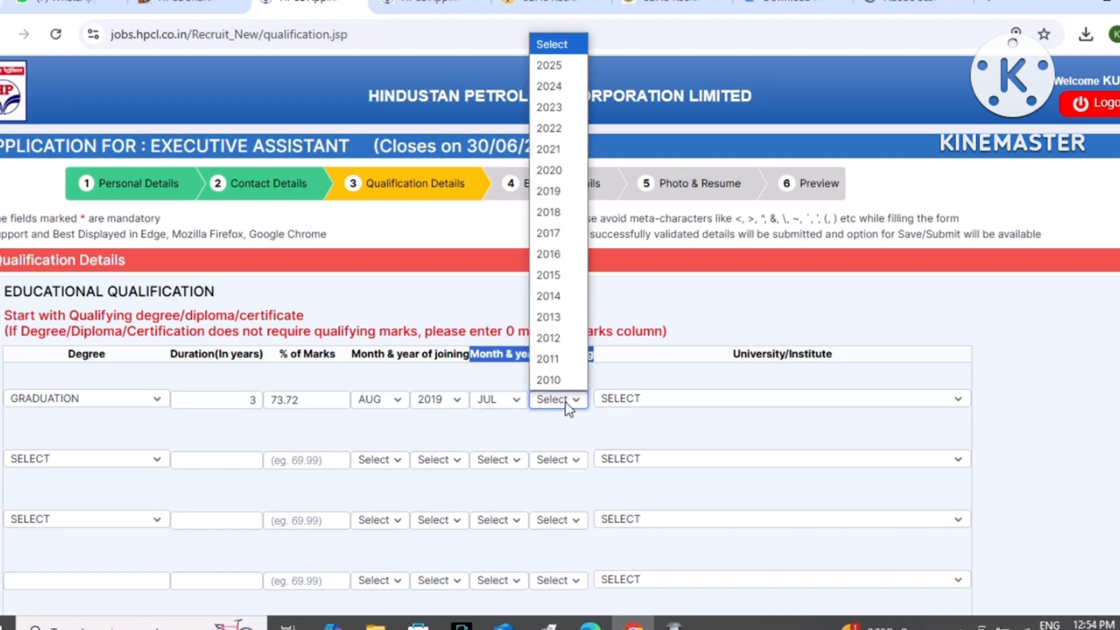
left_click(569, 129)
Step: Choose OTHERS as the graduation's university and enter GONDWANA UNIVERSITY as the institute name
left_click_drag(840, 350, 729, 357)
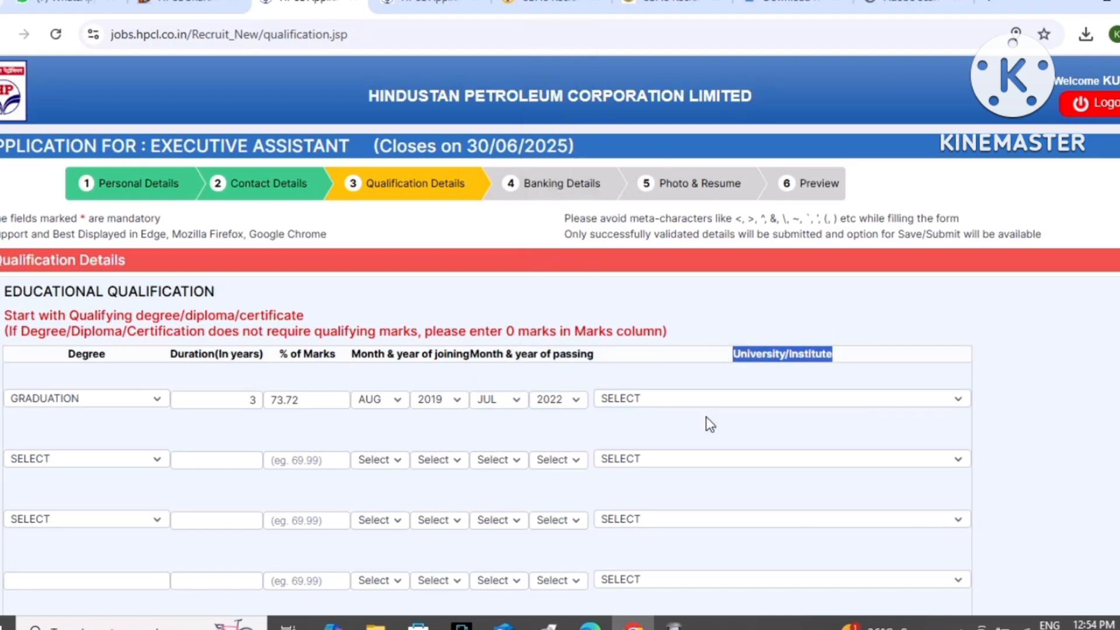
left_click(712, 400)
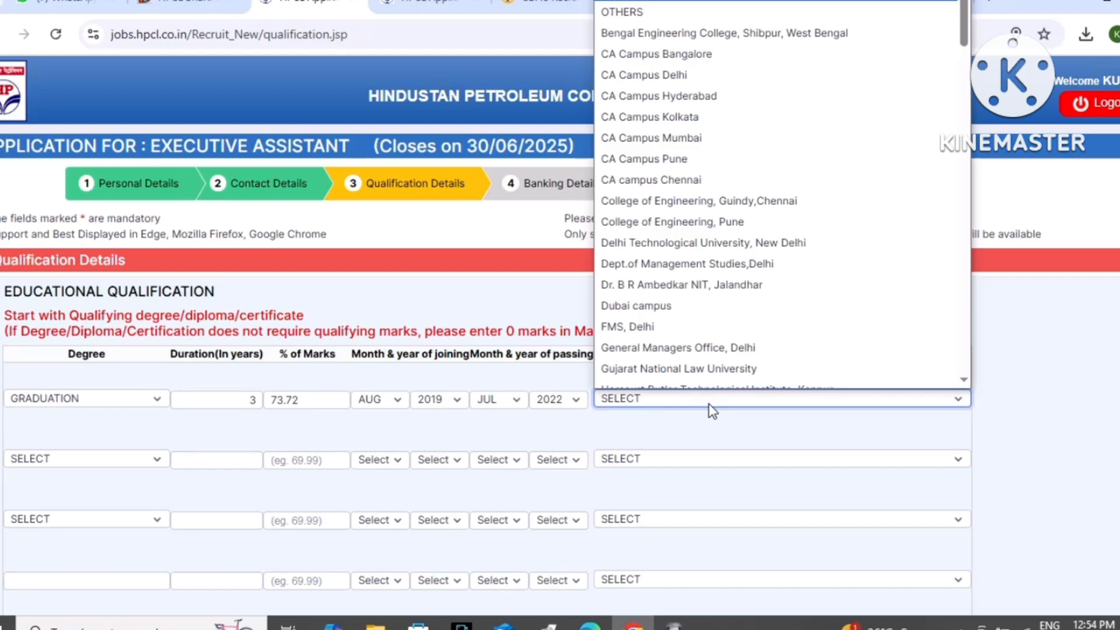
key("g")
key("i")
key("Up")
key("Up")
key("Up")
key("Up")
key("Up")
key("Up")
key("Up")
key("Up")
key("Up")
key("Up")
key("Up")
key("Up")
key("Up")
key("Up")
key("Up")
key("Up")
key("Up")
key("Up")
key("Up")
key("Up")
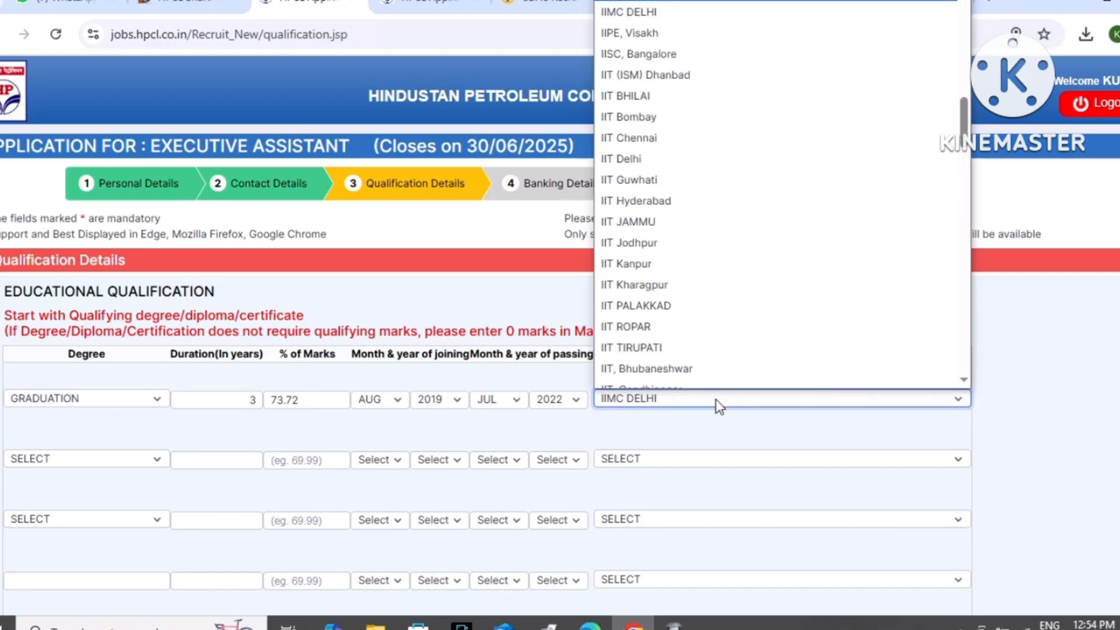
key("Down")
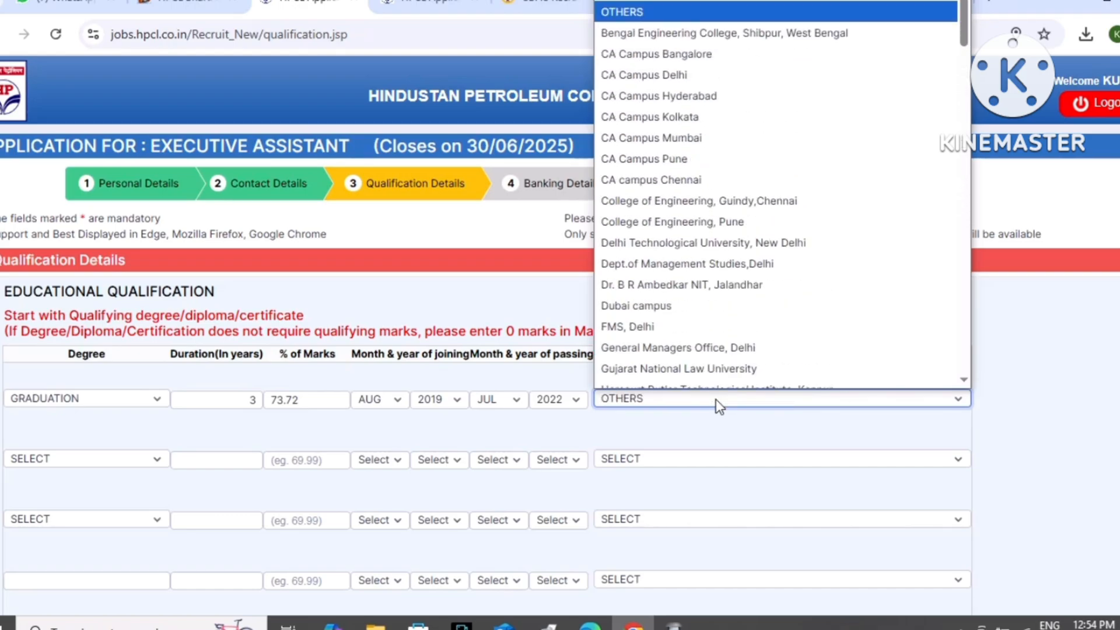
key("Return")
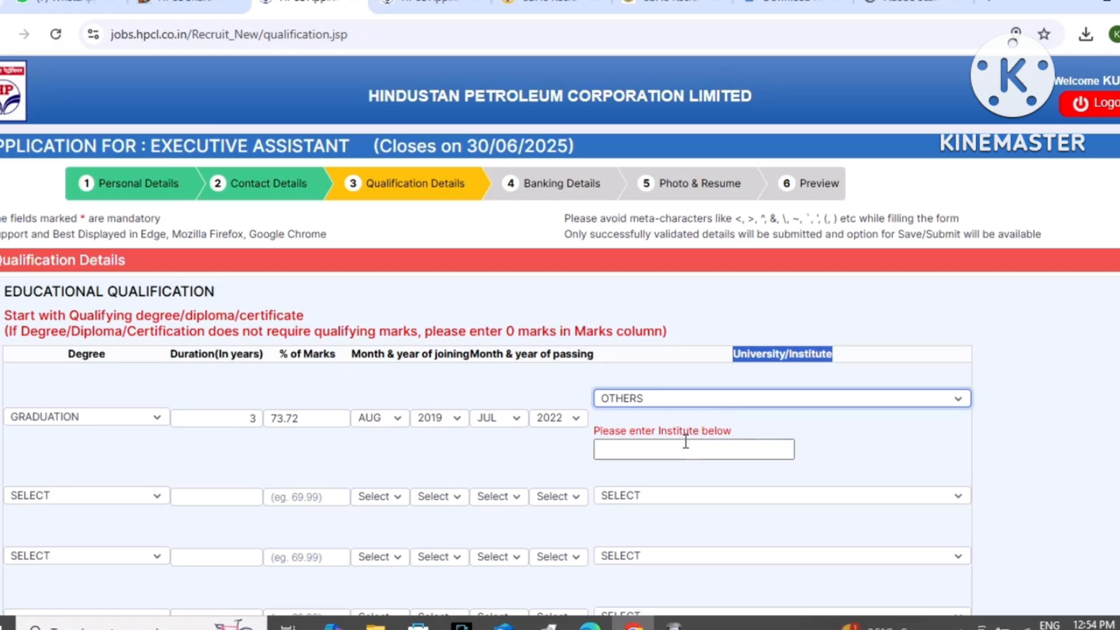
left_click(667, 452)
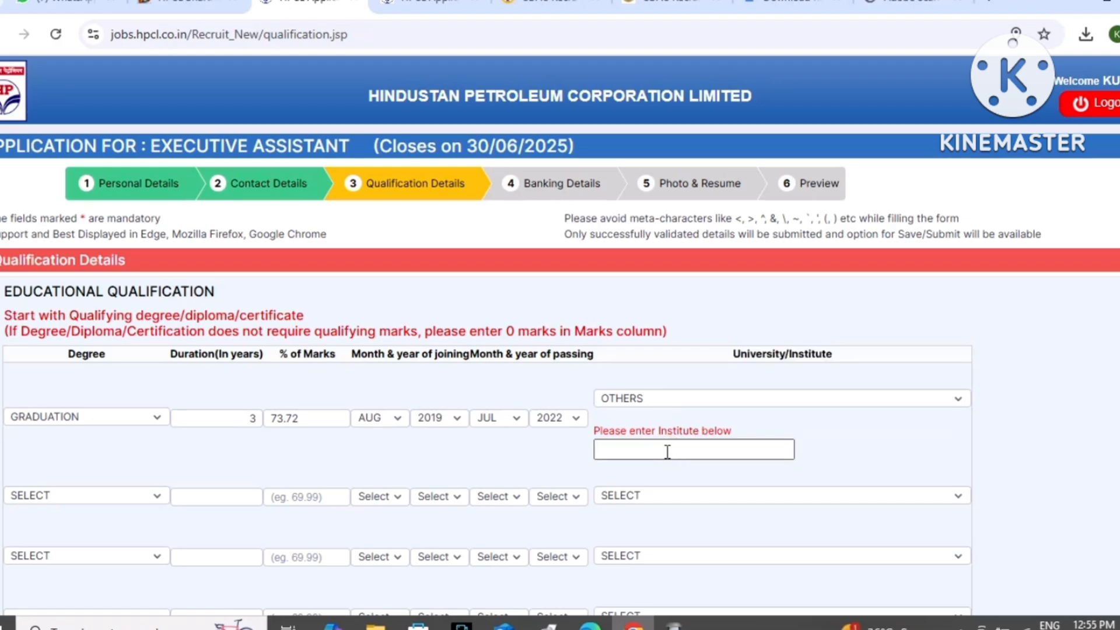
type("GONDWA")
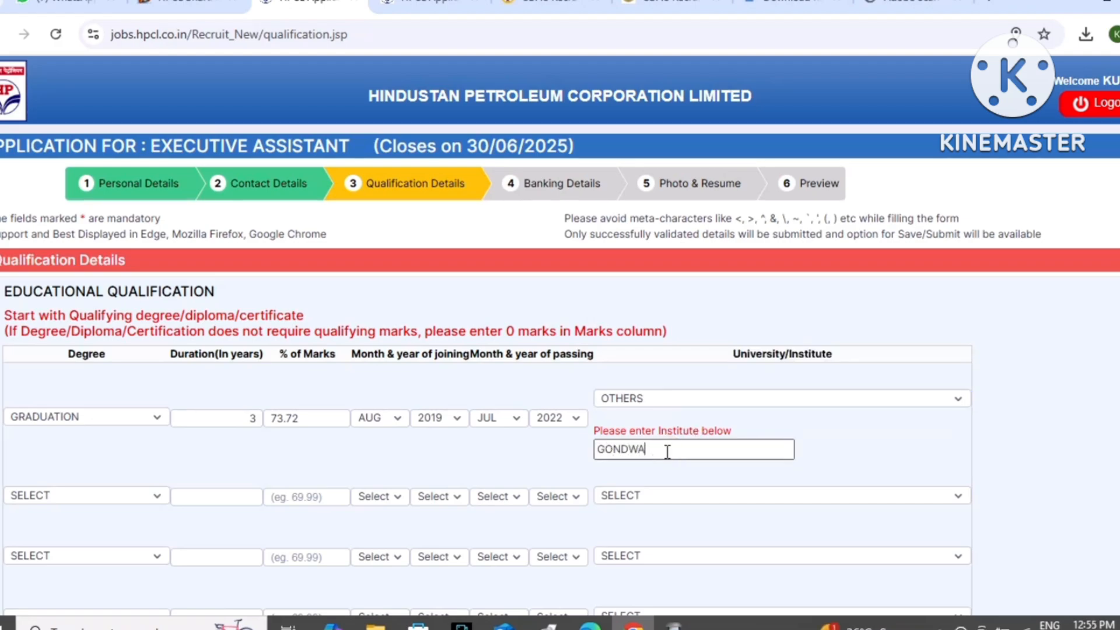
type("NA UNIVERSITY")
Step: Fill the second qualification row with degree HIGHER SECONDARY EXAM, a duration of 1 year and 53.85 % marks
left_click(58, 495)
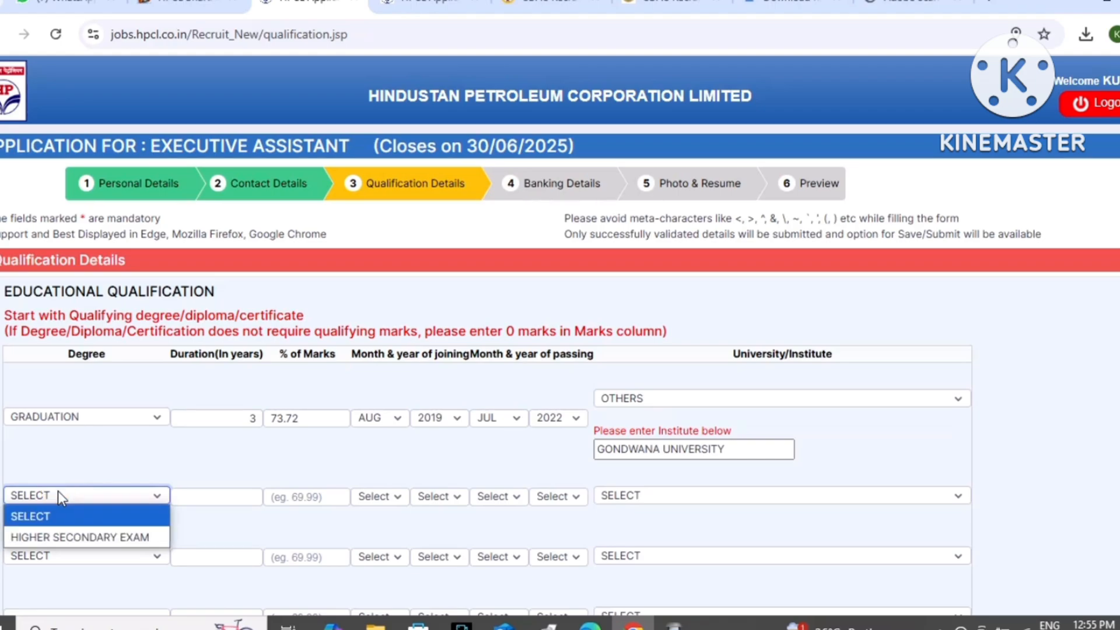
left_click(65, 537)
left_click(225, 502)
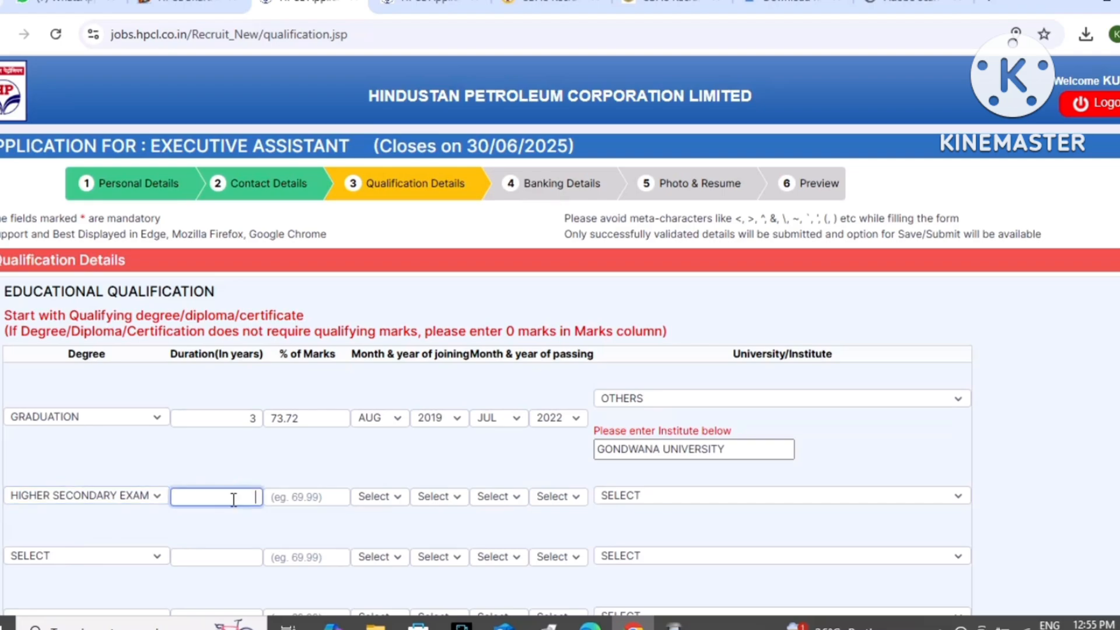
type("1")
left_click(309, 500)
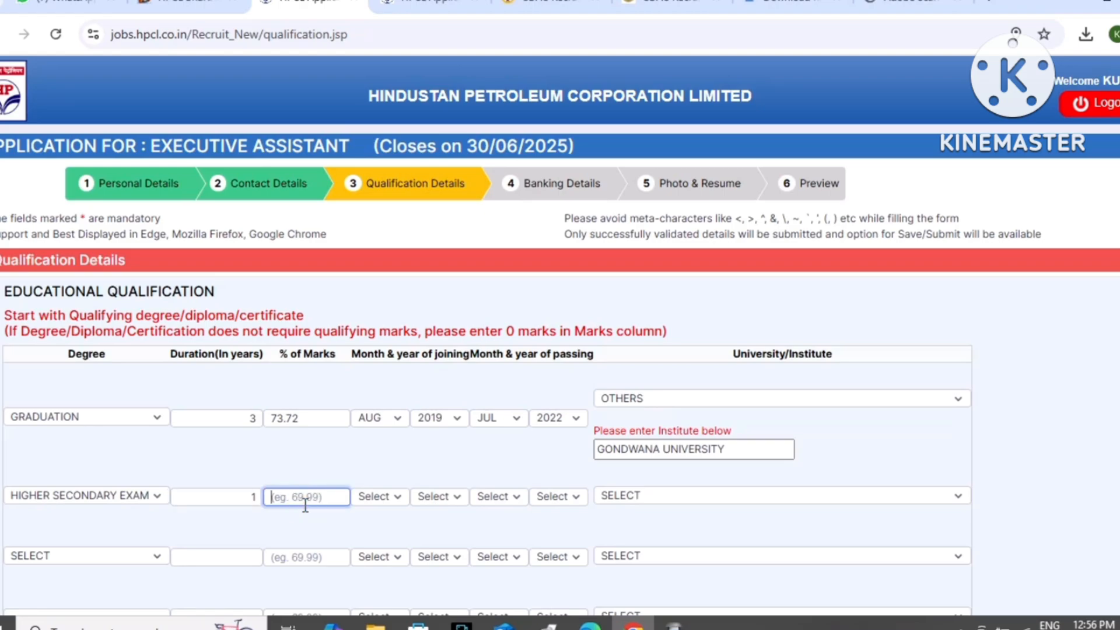
type("53.85")
Step: Set the higher secondary exam's joining date to JUN 2017 and its passing date to JUN 2018
left_click(390, 500)
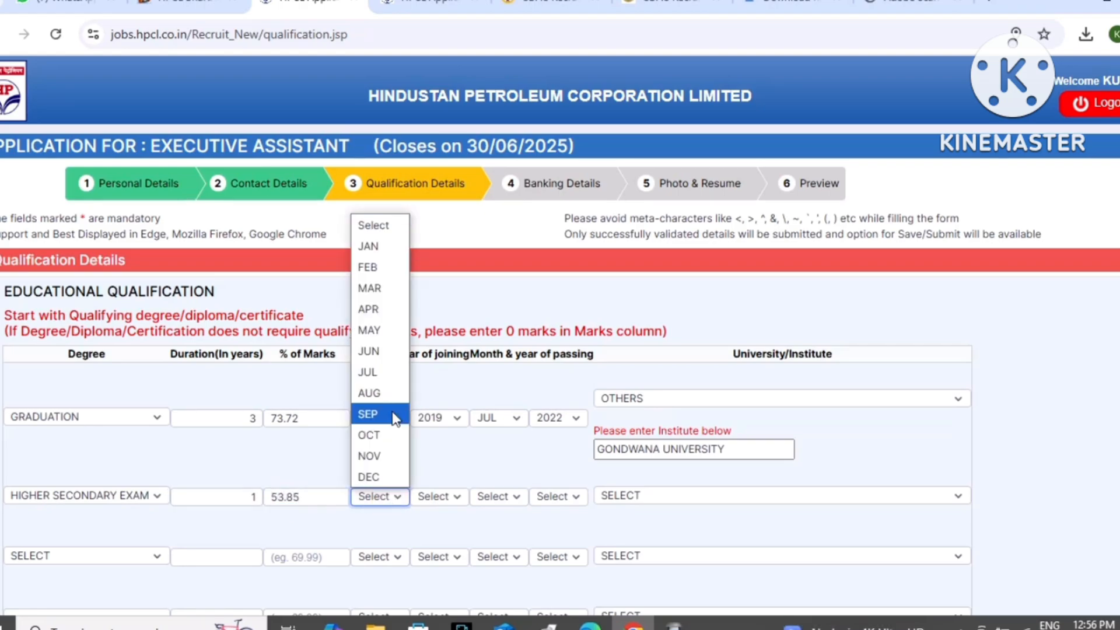
left_click(385, 357)
left_click(439, 496)
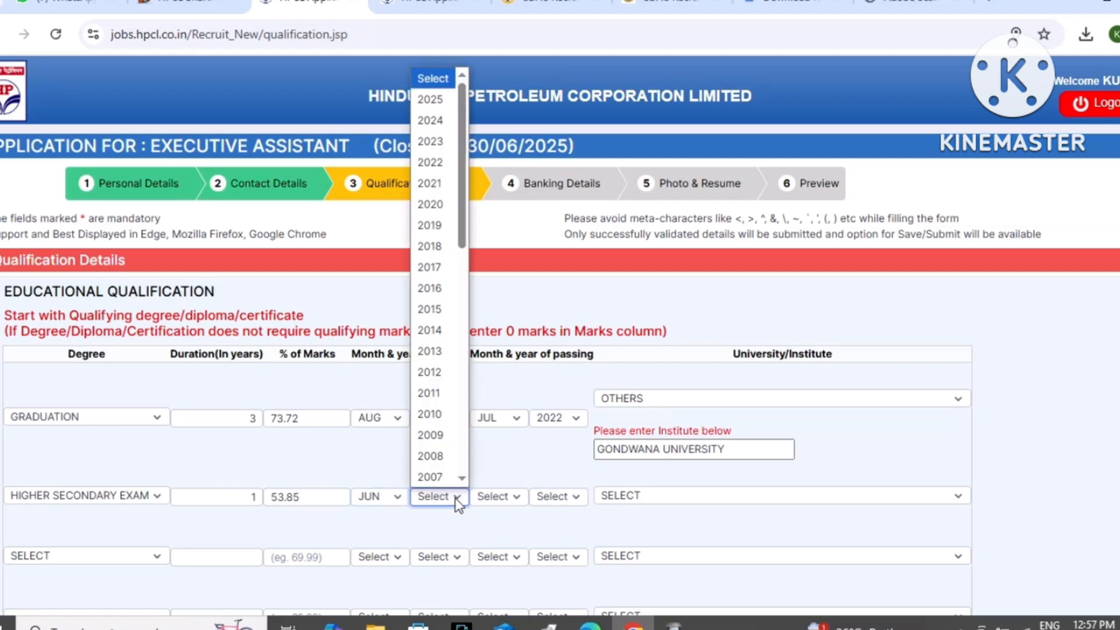
left_click(437, 265)
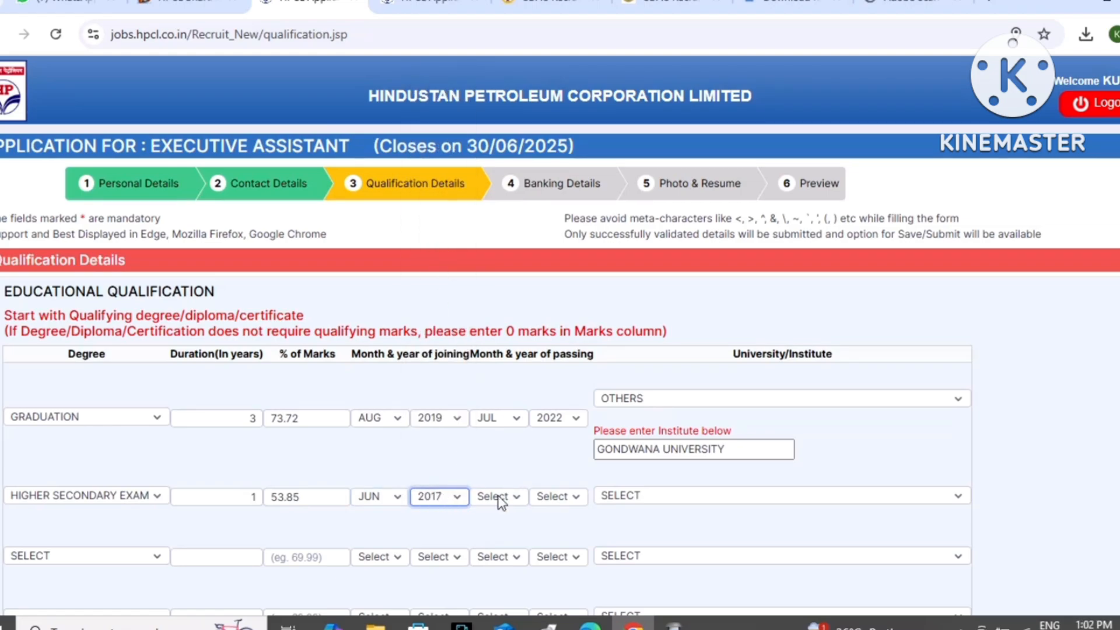
left_click(495, 498)
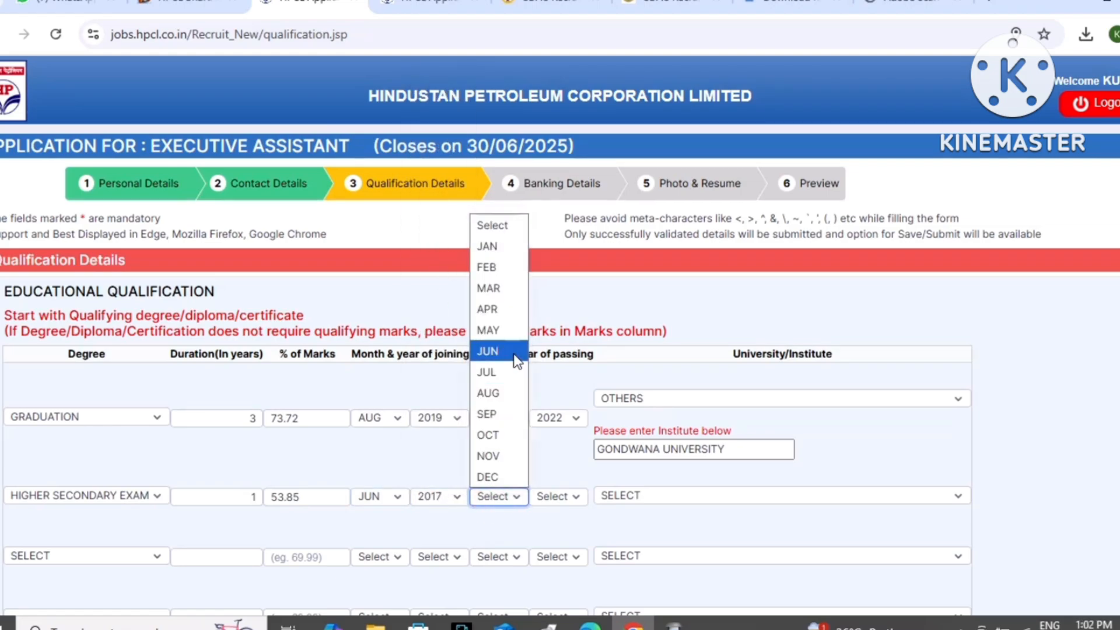
left_click(496, 351)
left_click(561, 497)
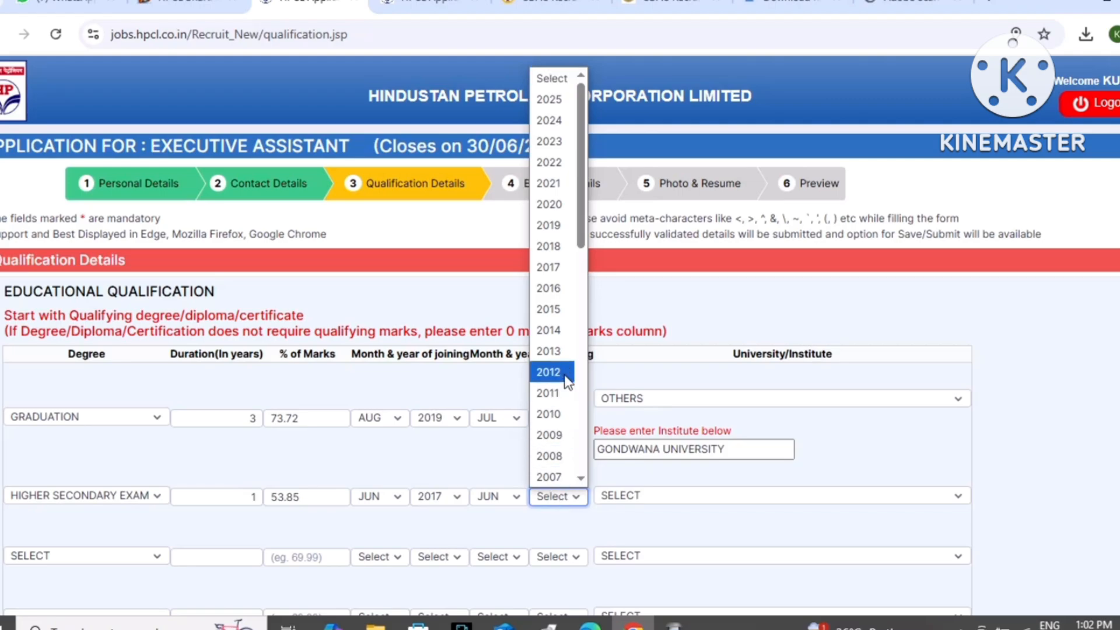
left_click(550, 251)
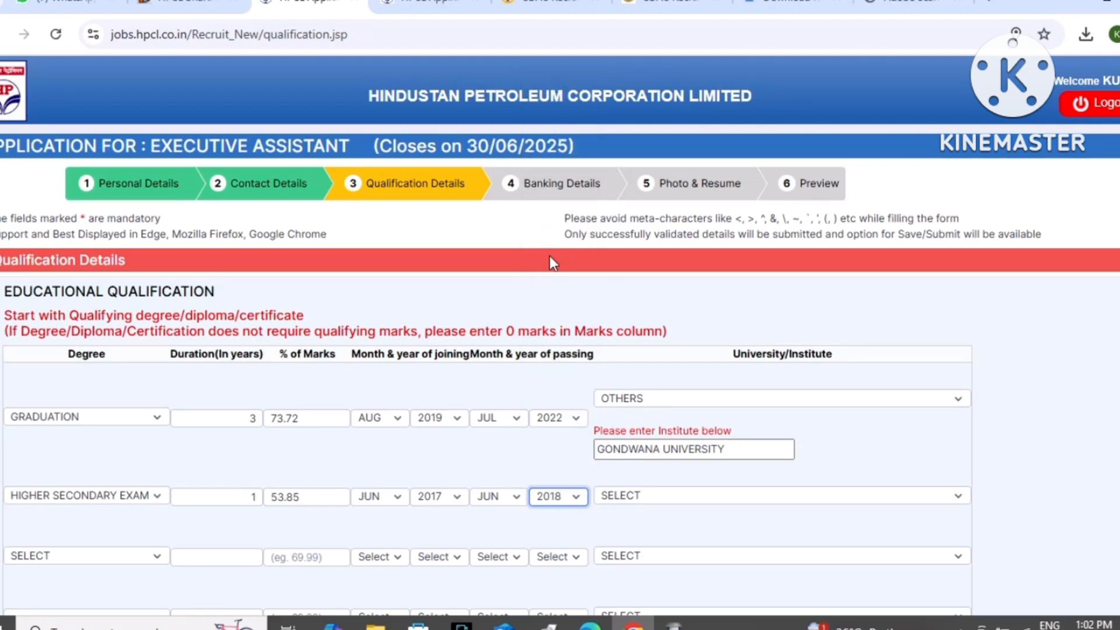
Step: Choose OTHERS as the higher secondary exam's institute and enter a name beginning with "MAHARASTRA STATE BOARD OF SECO"
left_click(636, 496)
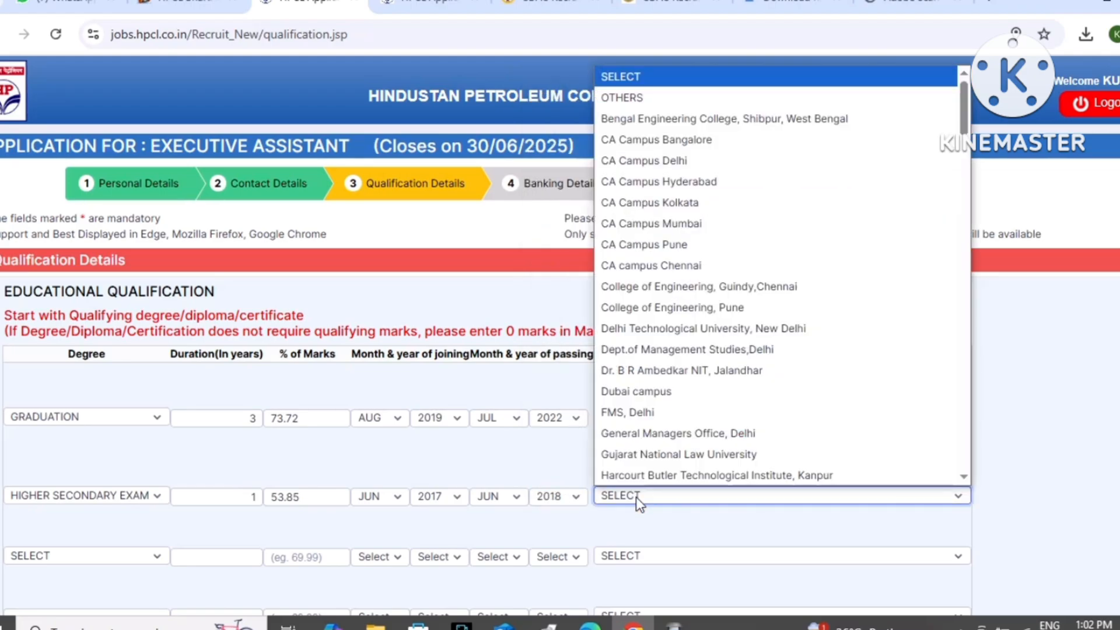
key("m")
key("m")
key("m")
key("m")
key("m")
key("m")
key("m")
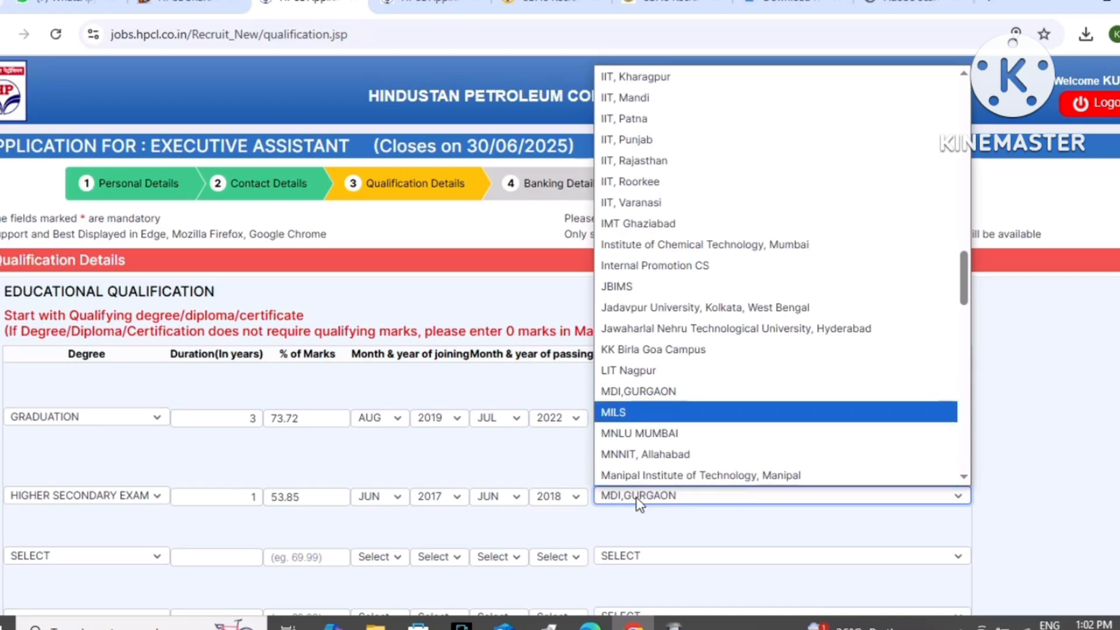
key("m")
key("m")
key("m")
key("m")
key("m")
key("m")
key("m")
key("m")
key("m")
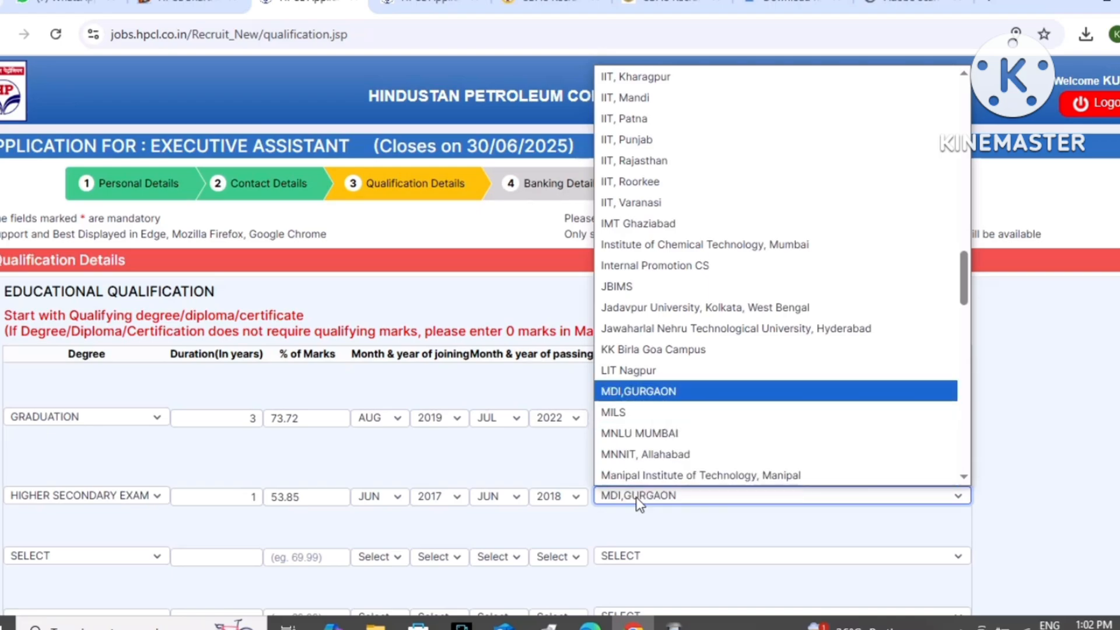
key("n")
left_click_drag(968, 350, 968, 100)
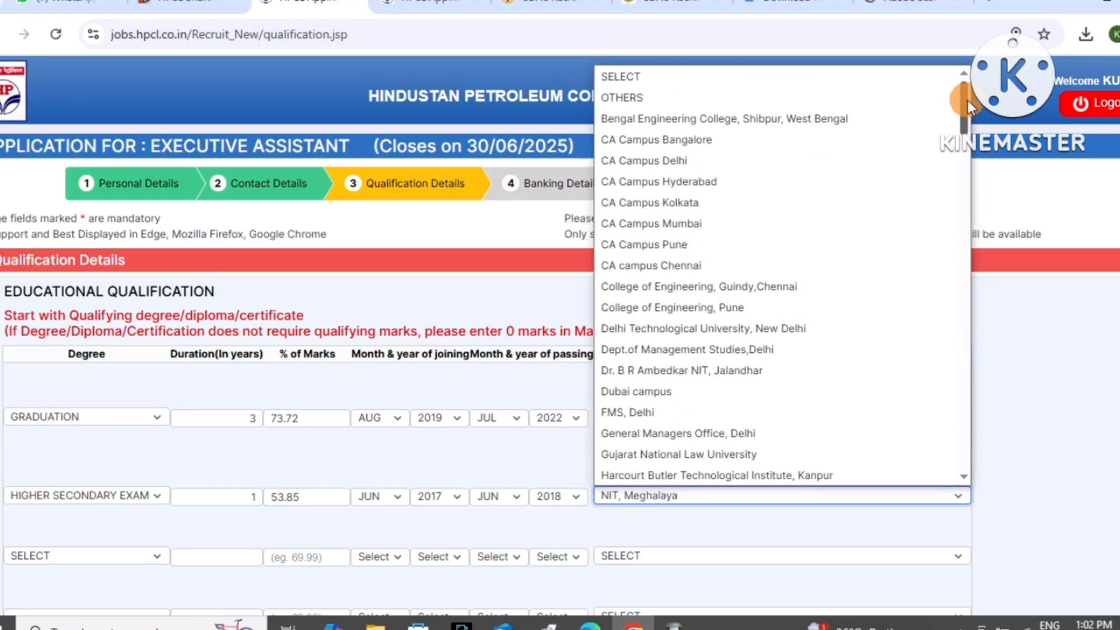
left_click(786, 99)
left_click(704, 546)
type("MAHARAS")
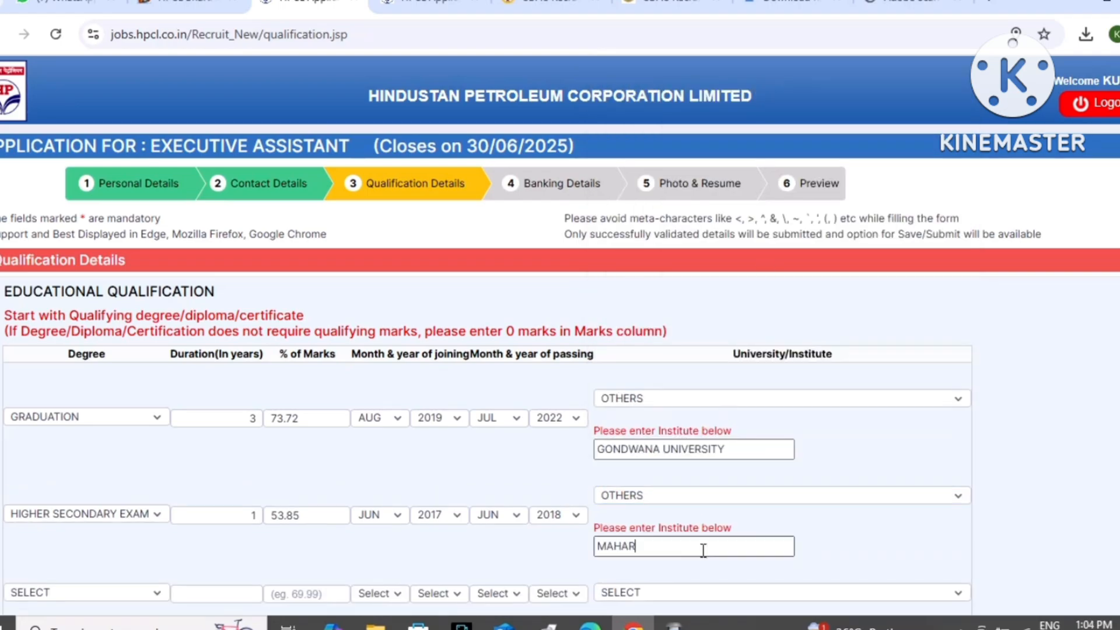
type("TRA STATE BOARD OF SECO")
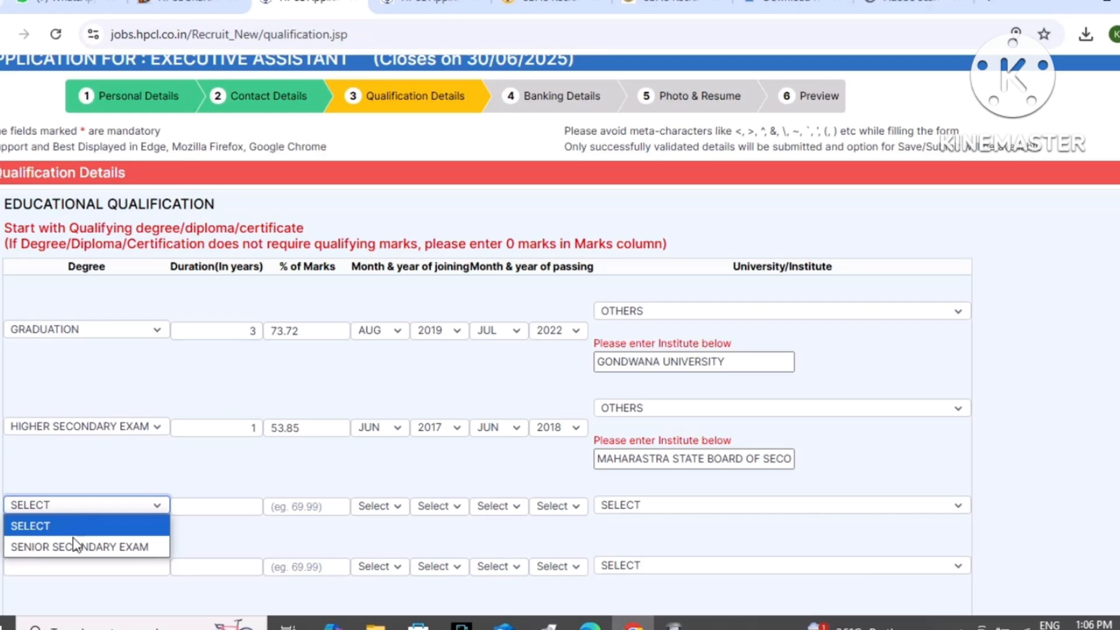
Step: Fill the third qualification row with degree SENIOR SECONDARY EXAM, a duration of 1 year and 69.20 % marks, and validate the qualification details
left_click(72, 546)
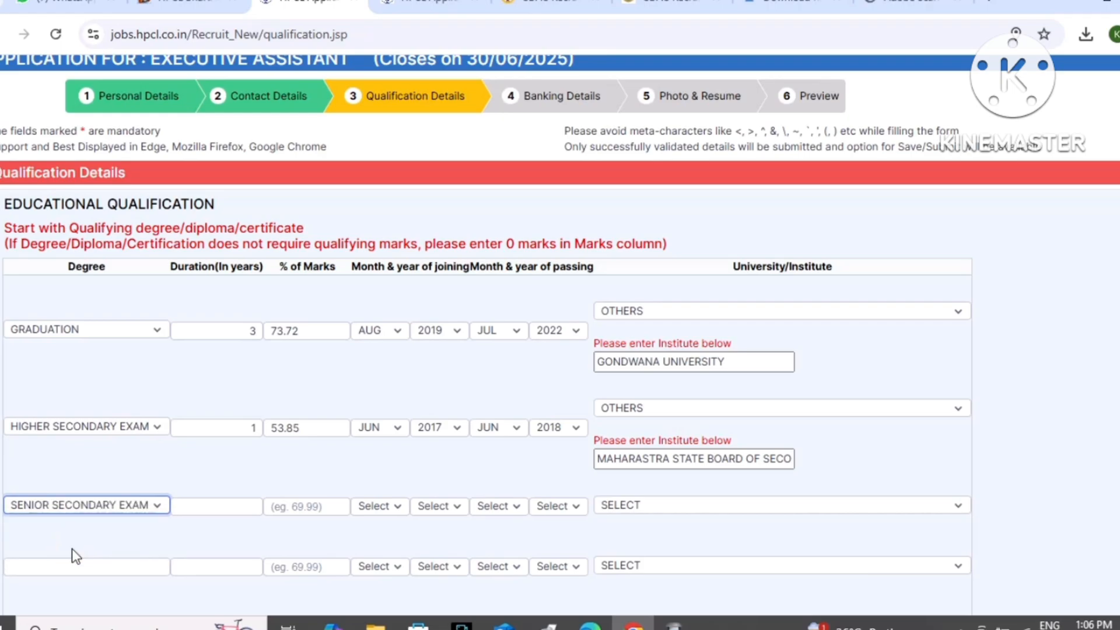
left_click(243, 513)
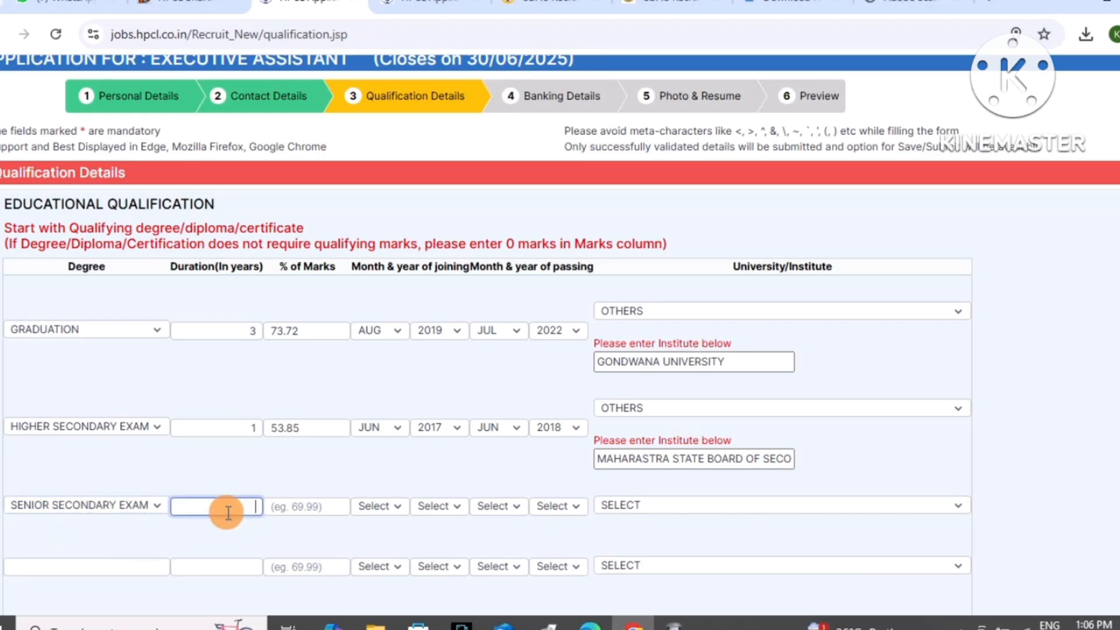
type("1")
left_click(293, 508)
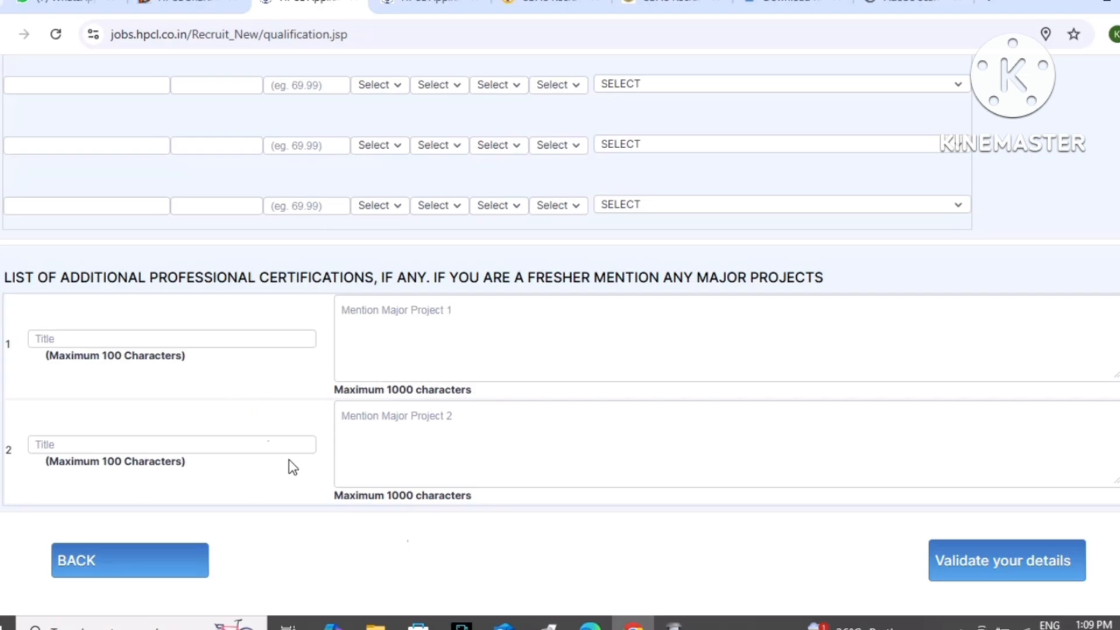
left_click(978, 574)
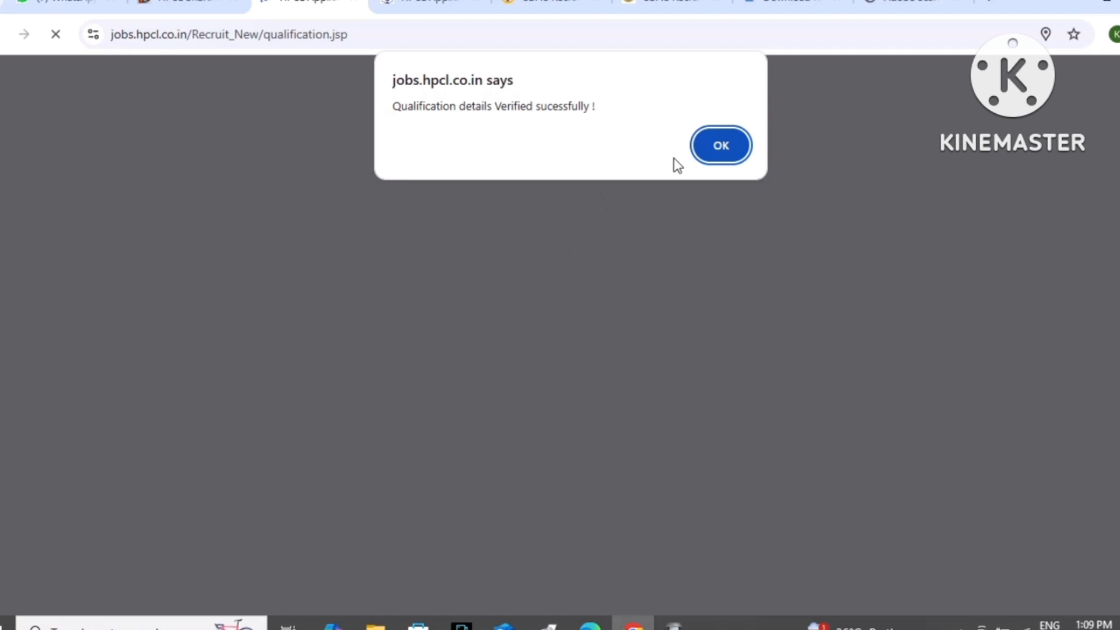
left_click(731, 151)
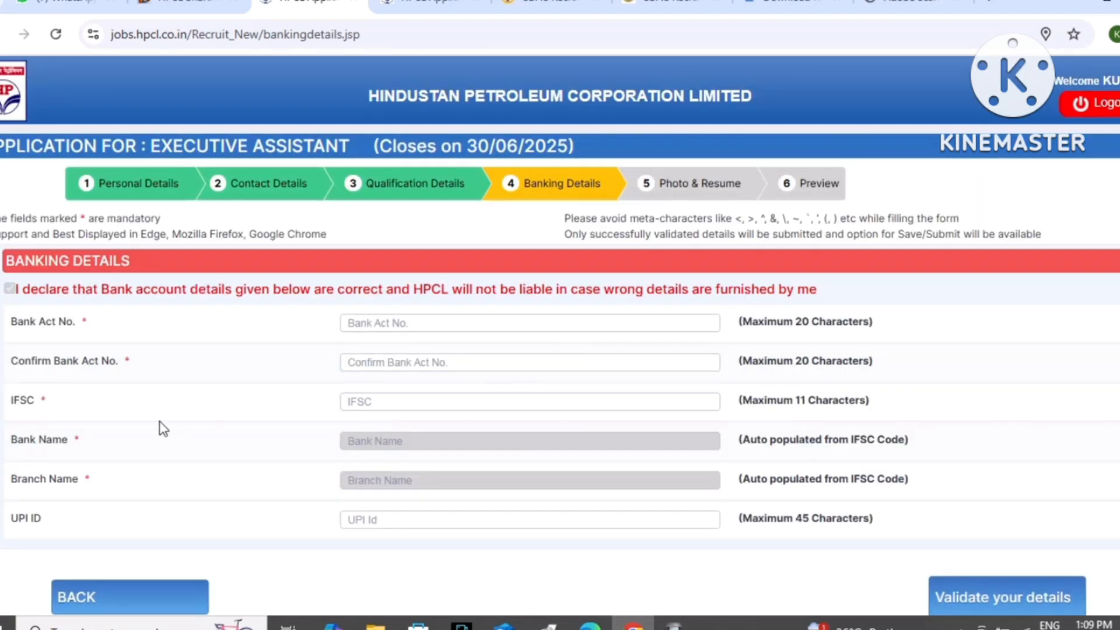
Step: Enter and confirm the bank account number, and set the IFSC code to UBIN0567311 in the banking details
left_click(498, 325)
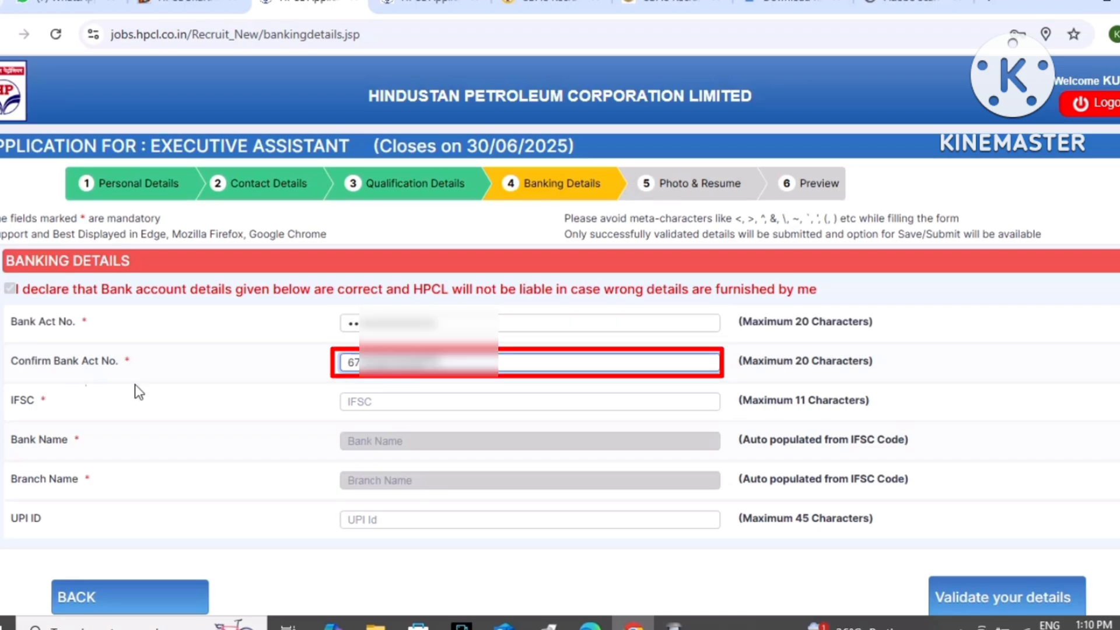
triple_click(51, 401)
left_click(395, 400)
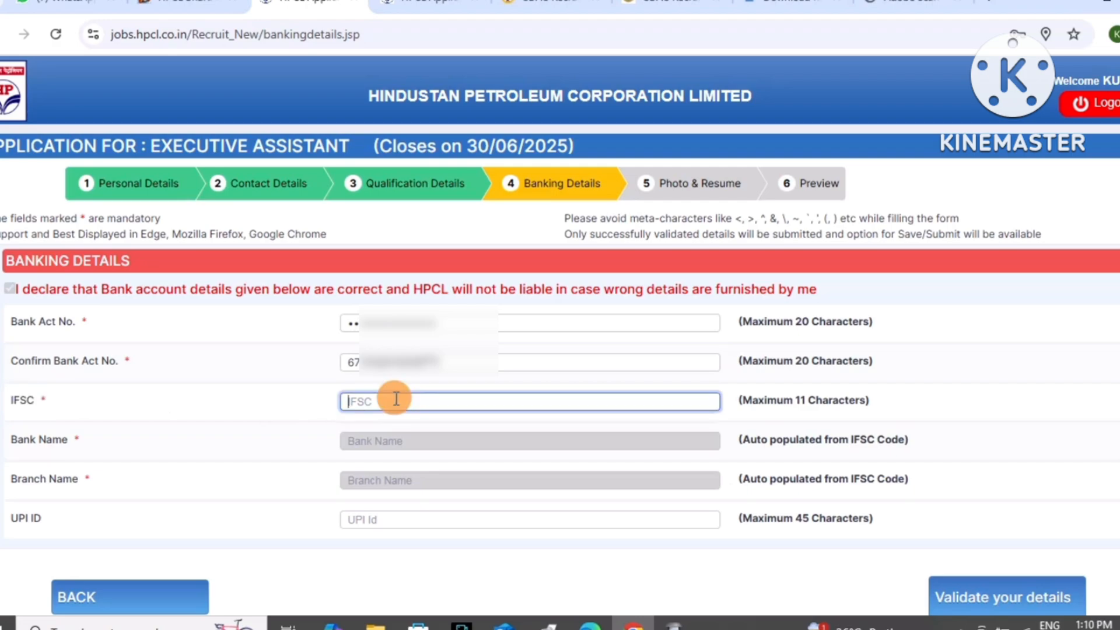
type("UBIN0567311")
key("Tab")
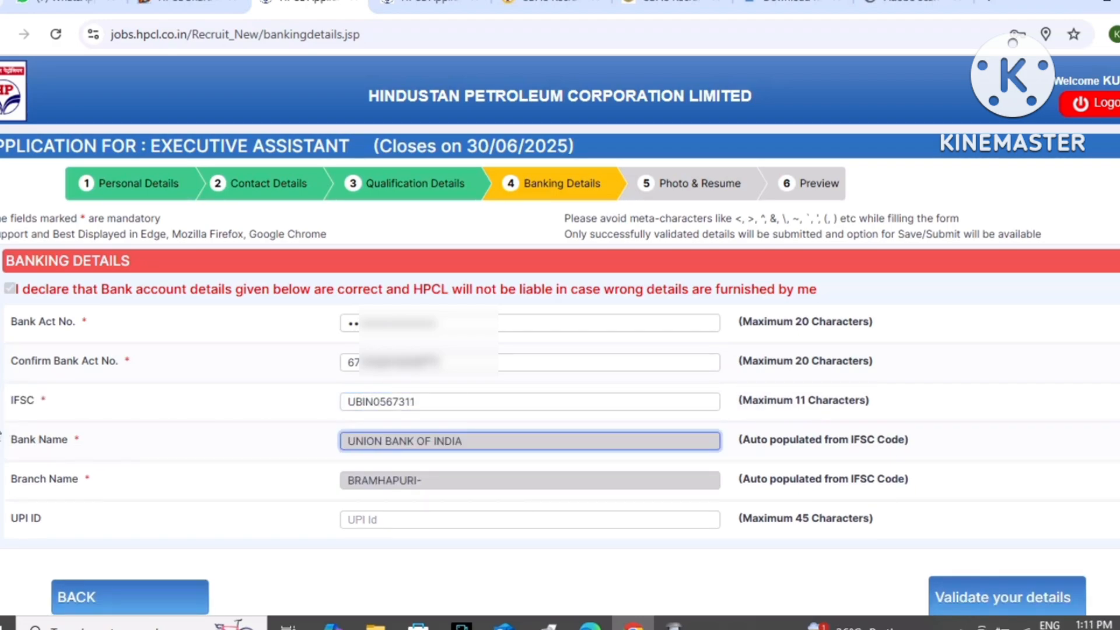
Step: Leave the optional UPI ID empty and validate the banking details
left_click_drag(10, 442, 117, 493)
left_click(9, 520)
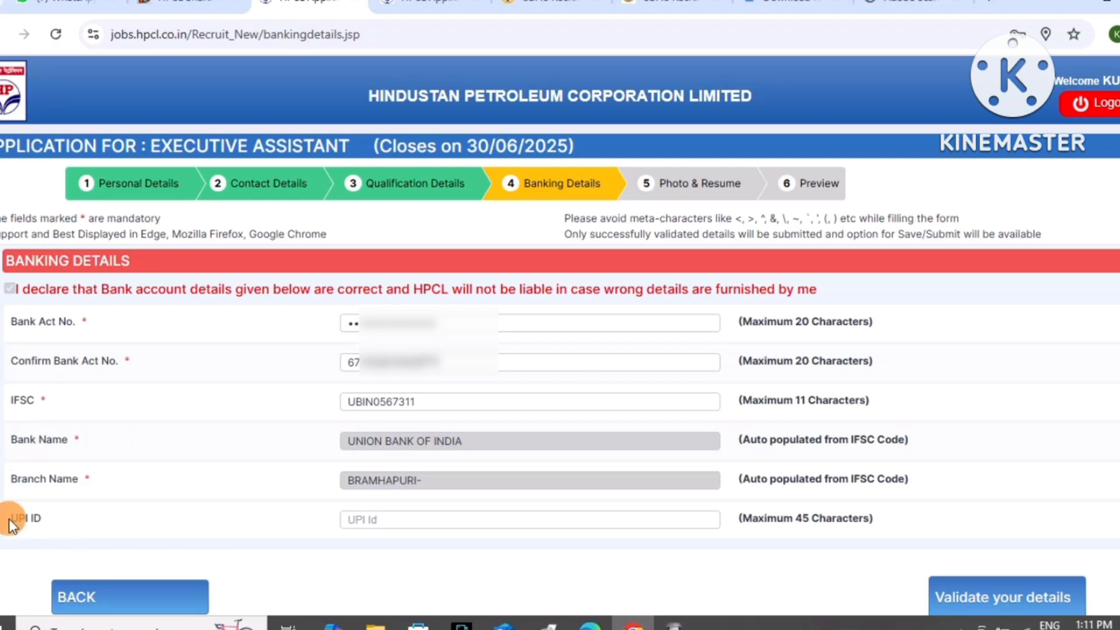
left_click(59, 522)
scroll(590, 558, "down", 2)
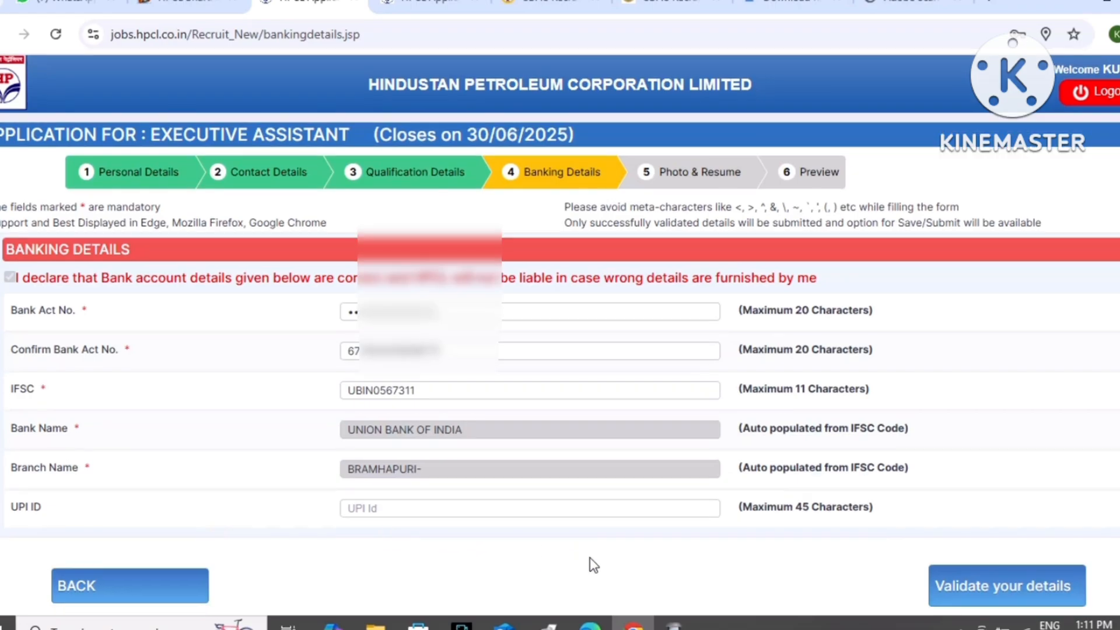
left_click(1027, 525)
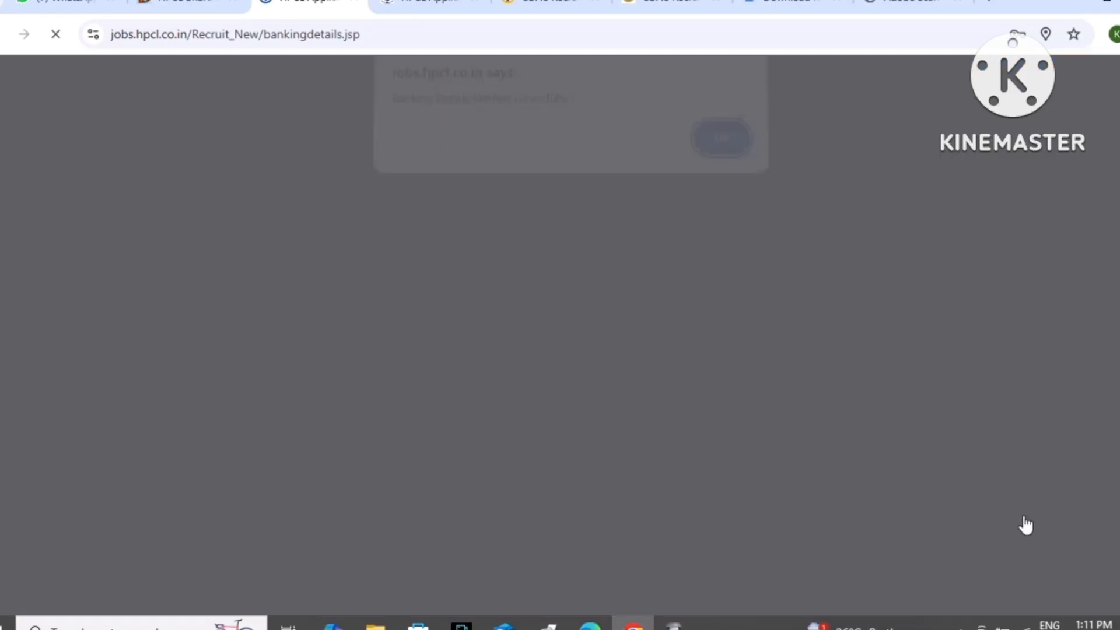
left_click(727, 161)
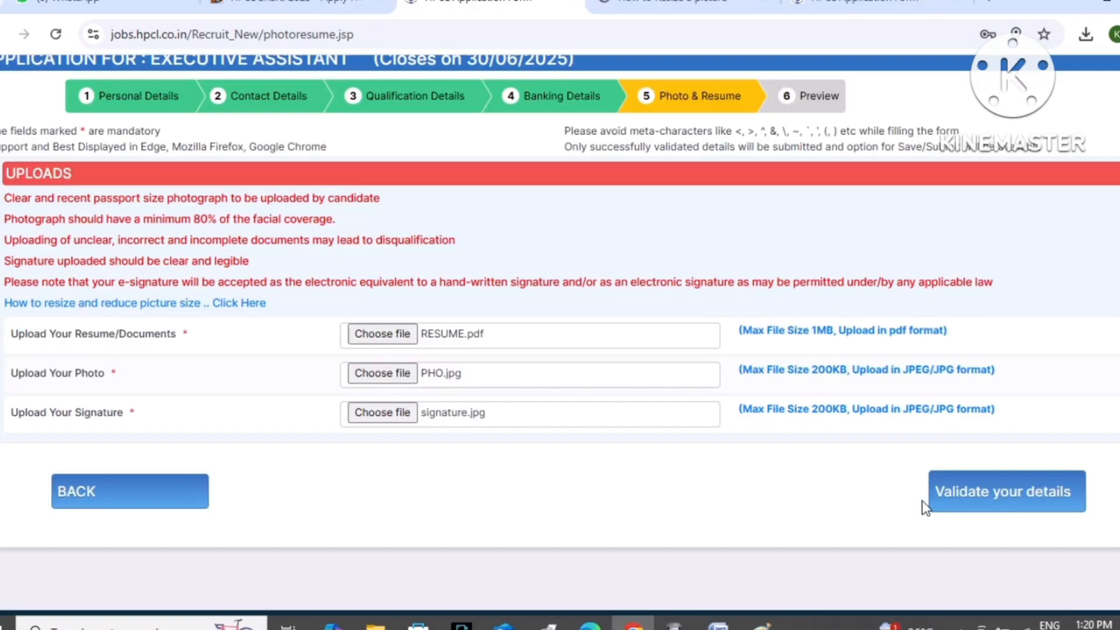
Step: Validate the uploaded resume, photo and signature to reach the application preview
left_click(940, 500)
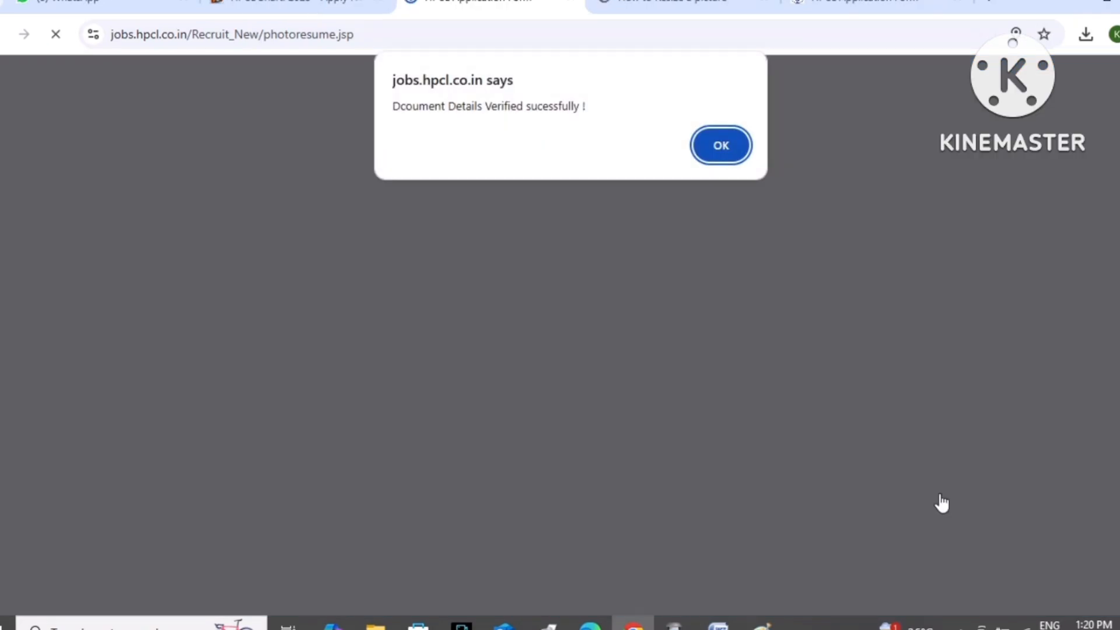
left_click(725, 150)
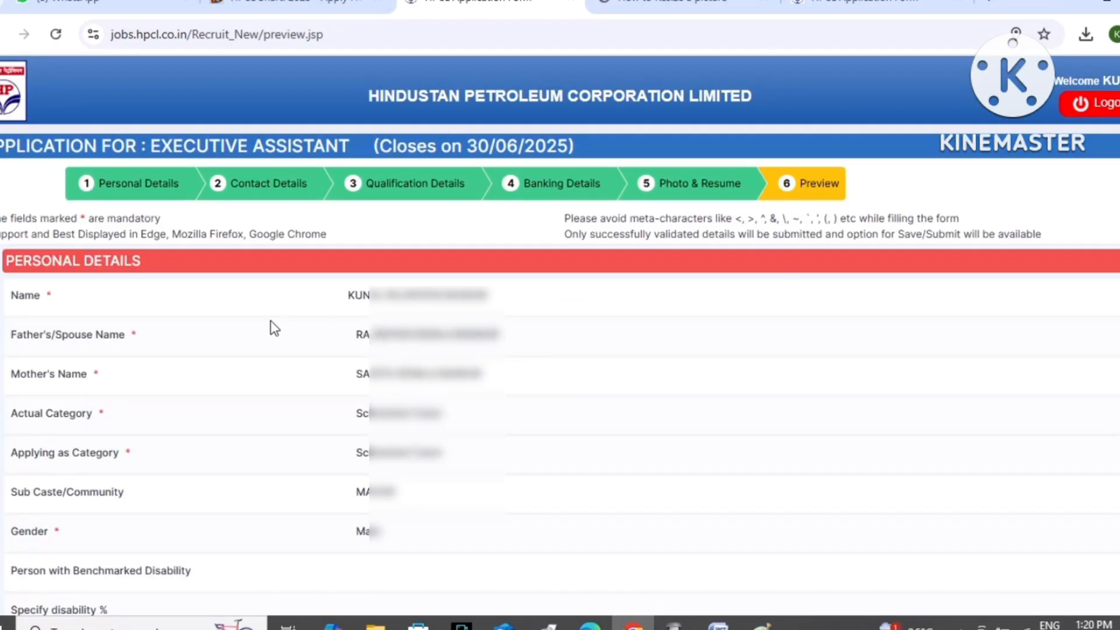
Step: Review the application preview and accept all four statements in the declaration section
scroll(274, 329, "down", 15)
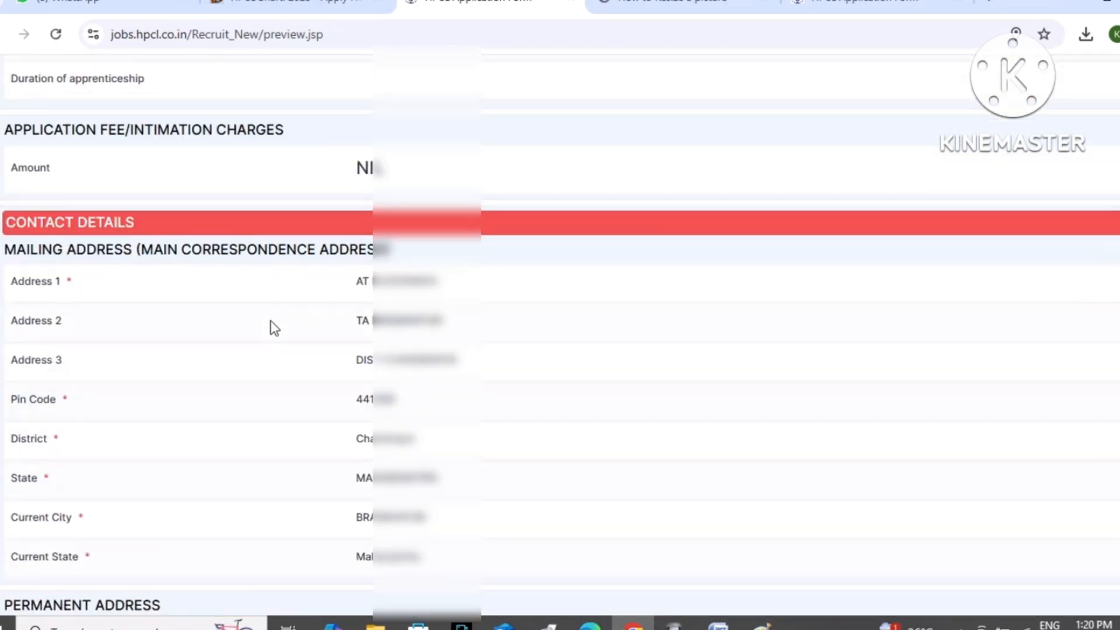
scroll(272, 322, "down", 20)
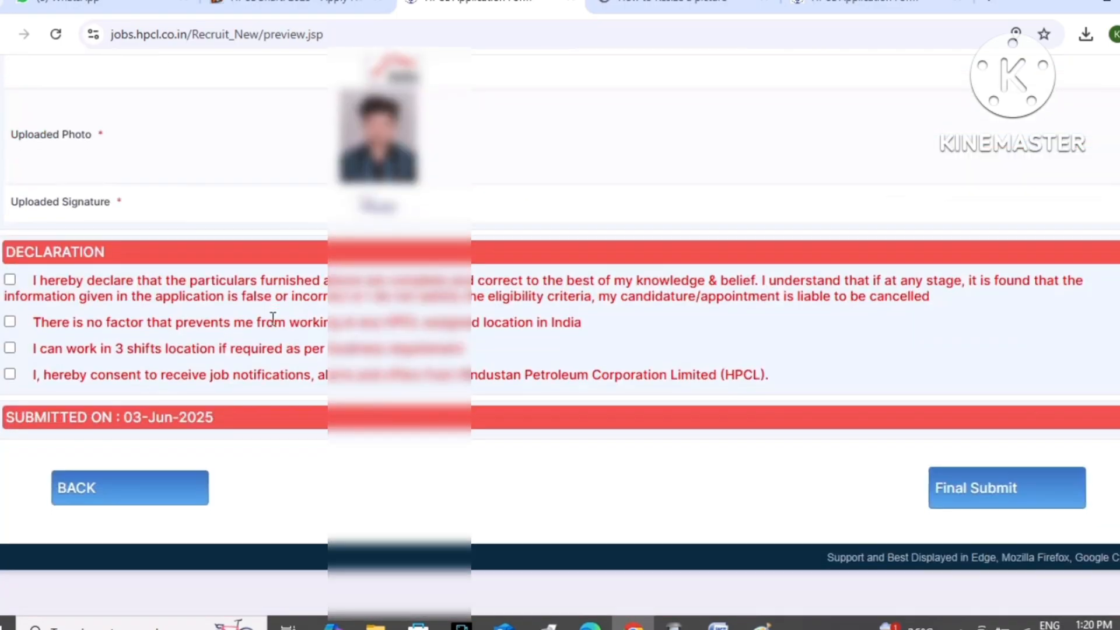
scroll(272, 318, "up", 15)
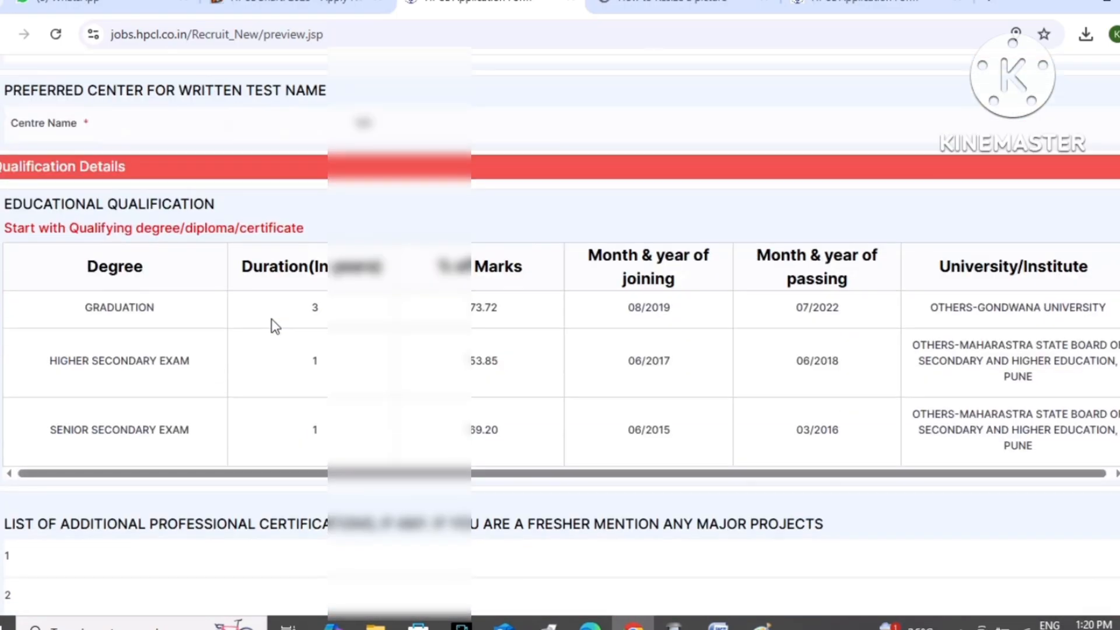
scroll(275, 326, "up", 5)
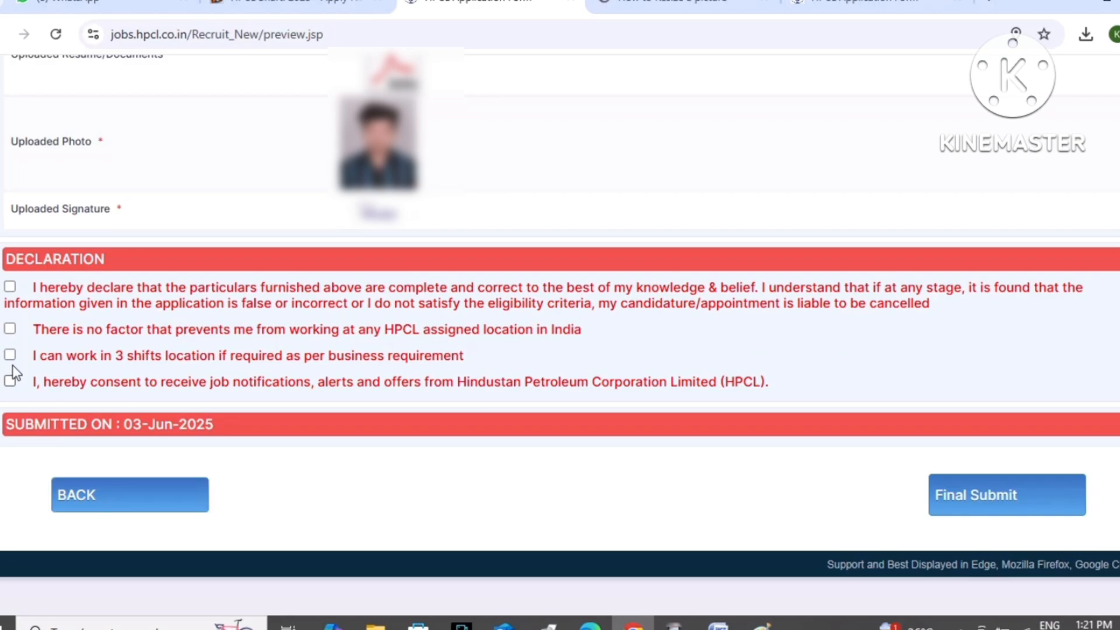
left_click(10, 287)
left_click(8, 353)
left_click(7, 382)
left_click_drag(100, 258, 5, 259)
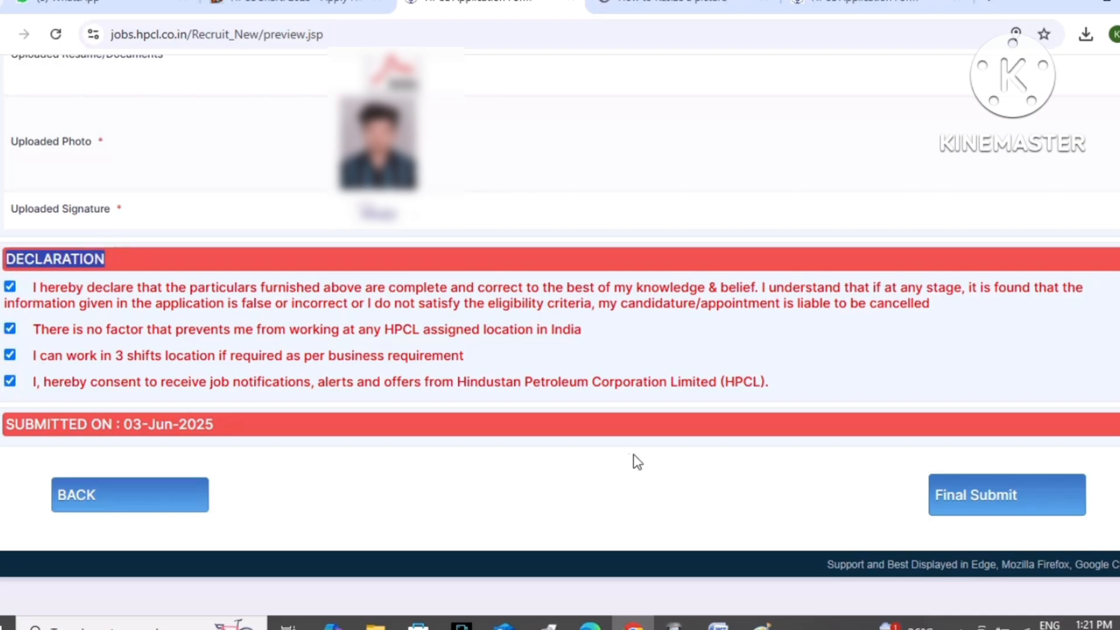
Step: Make the final submission of the Executive Assistant application and confirm it
left_click(966, 493)
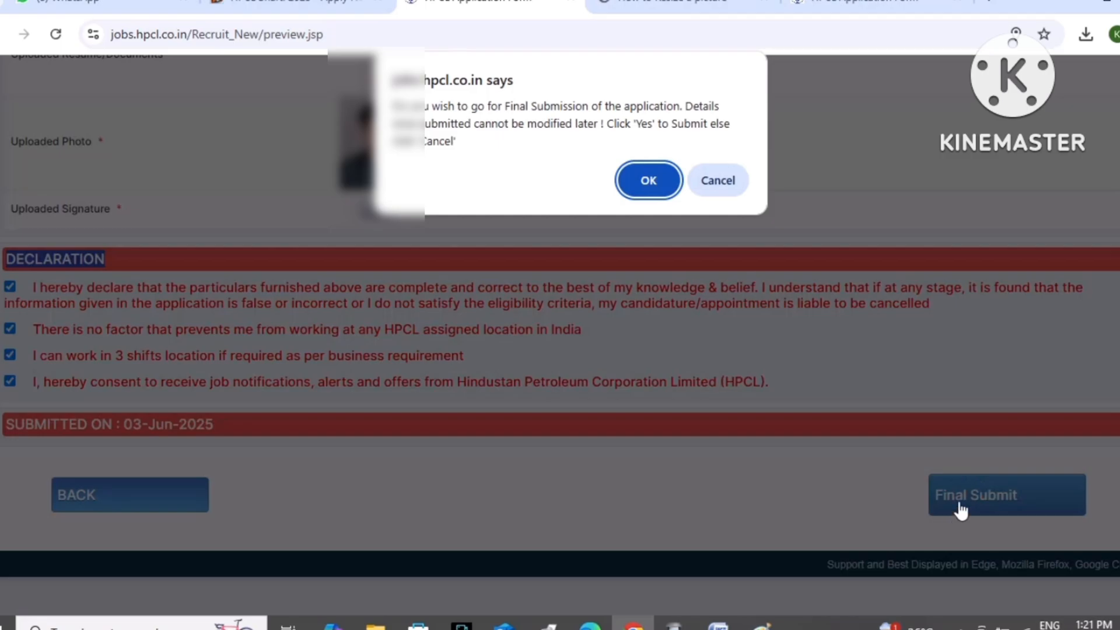
left_click(675, 186)
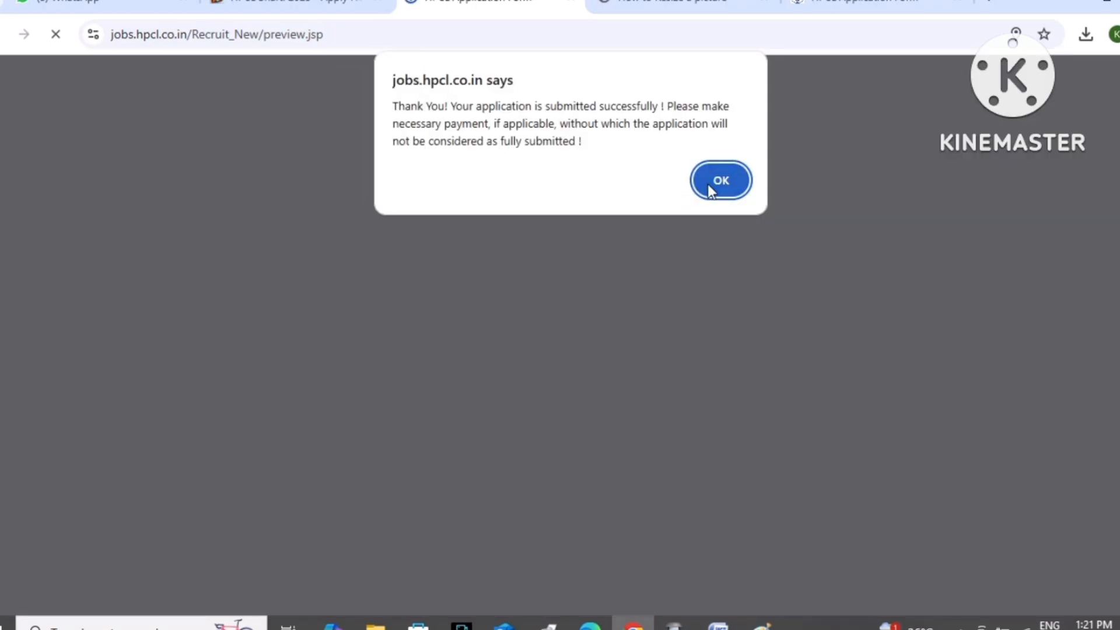
left_click(720, 181)
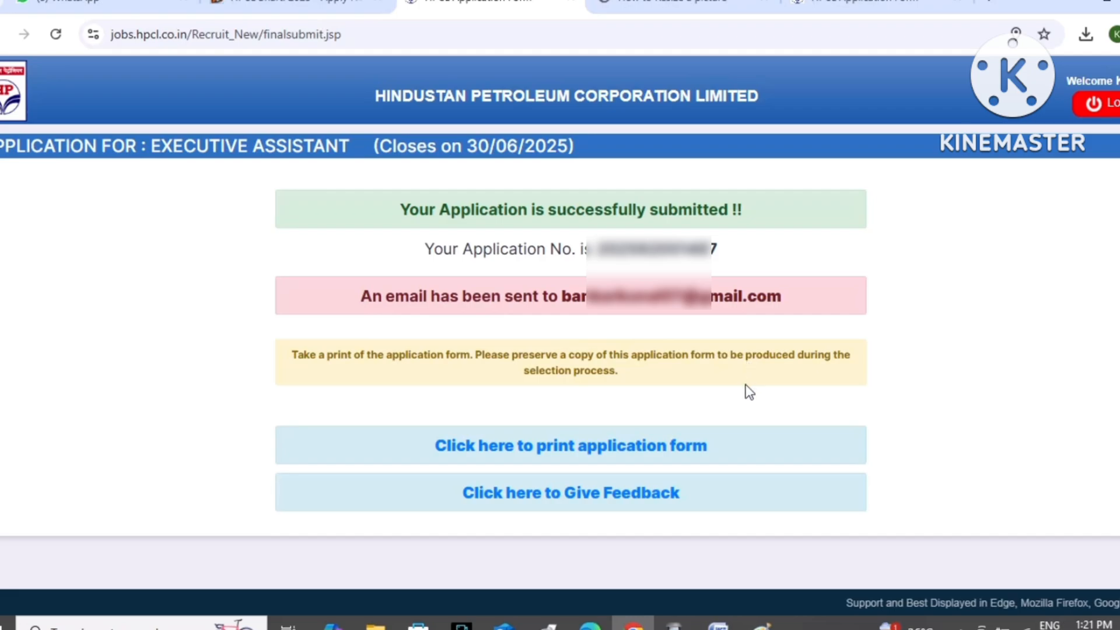
Step: Open the printable application form and look through its personal, qualification and banking details
left_click(689, 439)
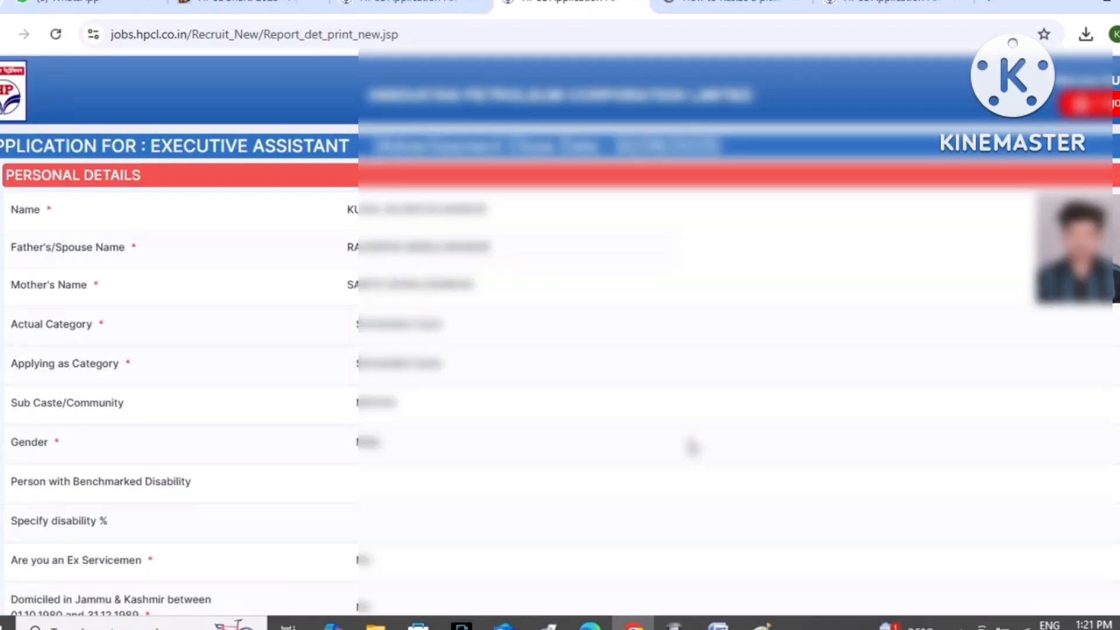
scroll(776, 326, "down", 10)
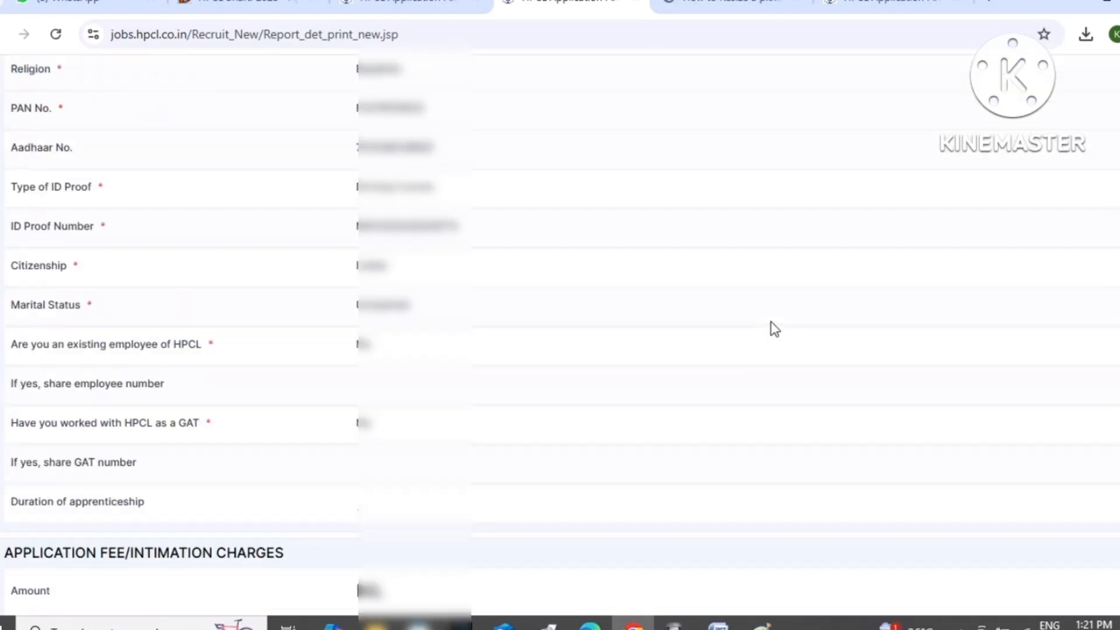
scroll(774, 329, "down", 20)
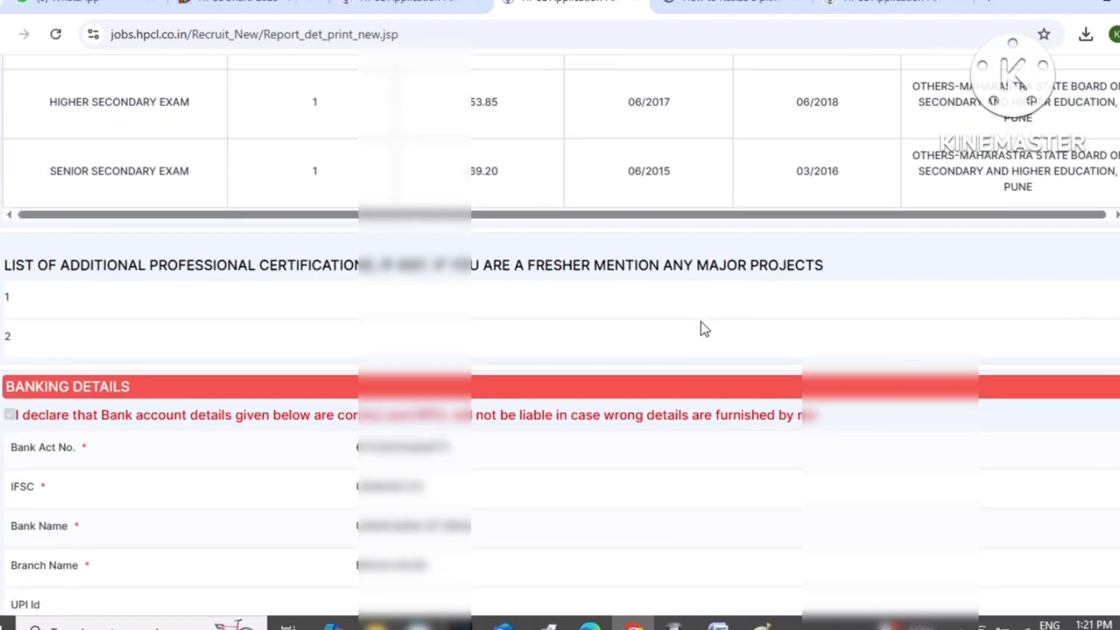
scroll(705, 330, "down", 8)
Step: Start printing the application form, set the destination to Save as PDF and check the page preview
left_click(986, 478)
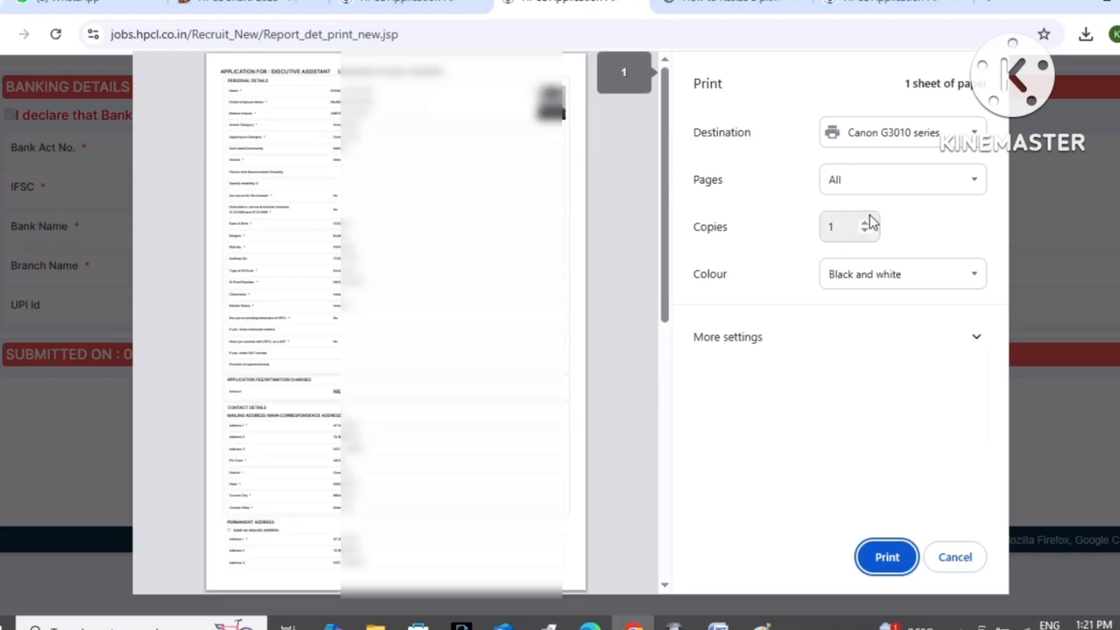
left_click(912, 132)
left_click(874, 222)
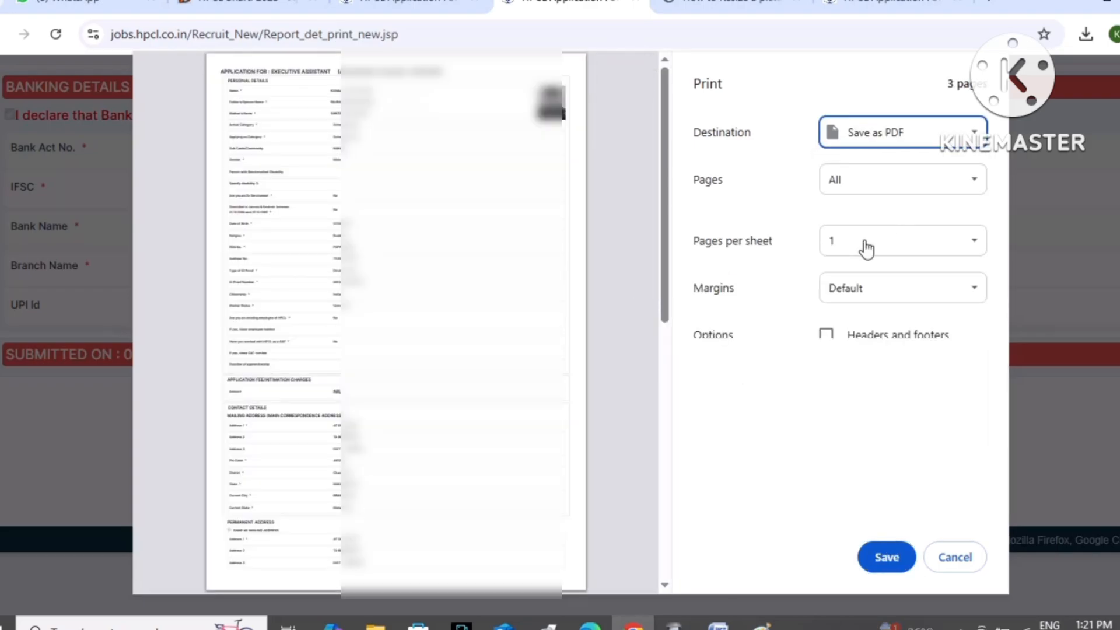
scroll(528, 328, "down", 5)
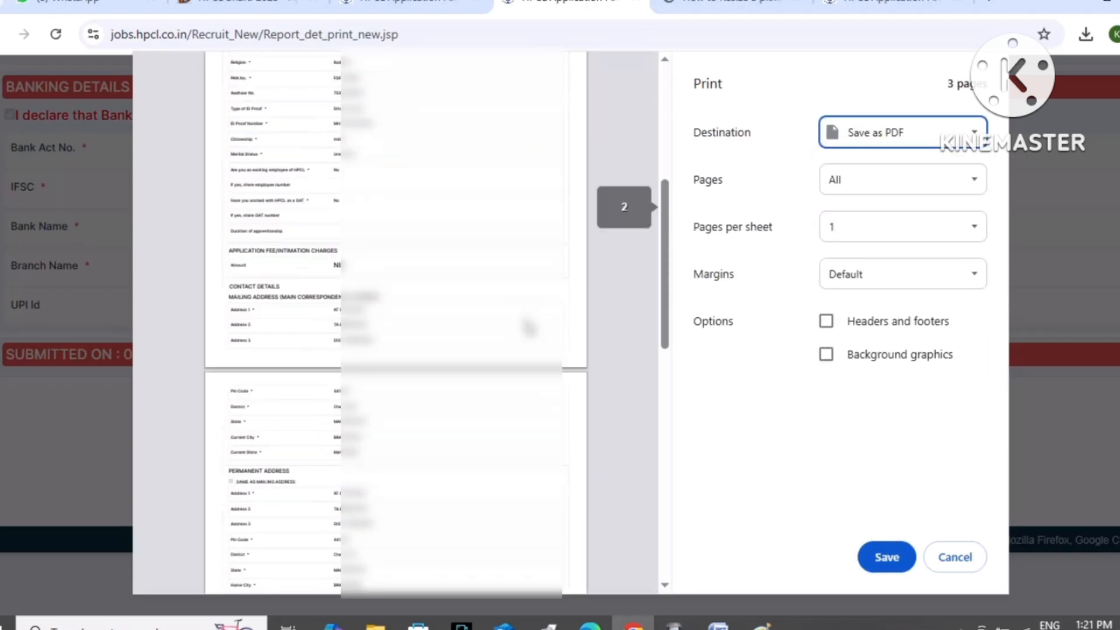